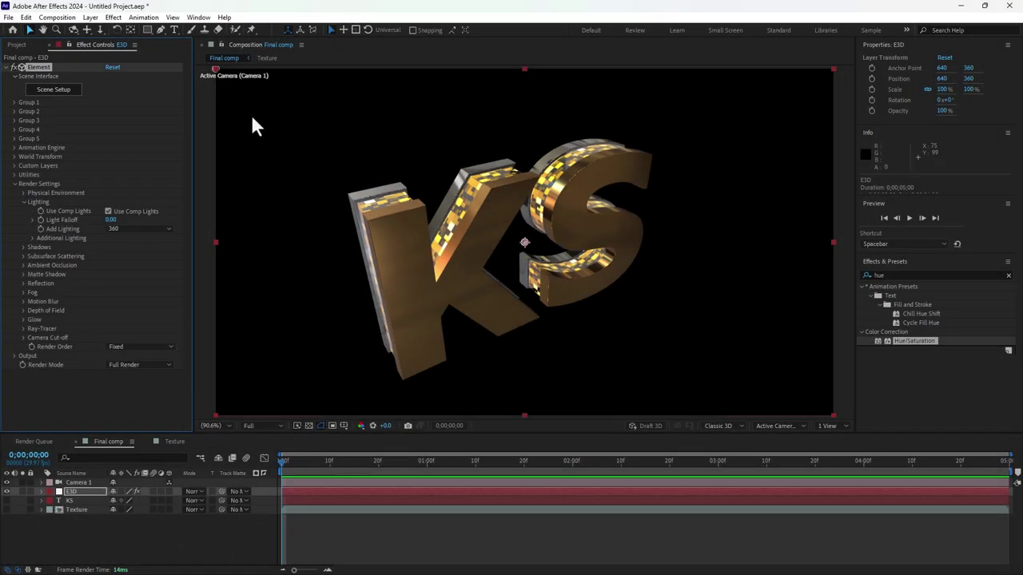
# Orbit the camera around the finished KS logo to view it from two angles
pyautogui.click(72, 29)
pyautogui.moveTo(384, 336)
pyautogui.mouseDown()
pyautogui.moveTo(323, 336)
pyautogui.moveTo(336, 319)
pyautogui.moveTo(314, 310)
pyautogui.mouseUp()
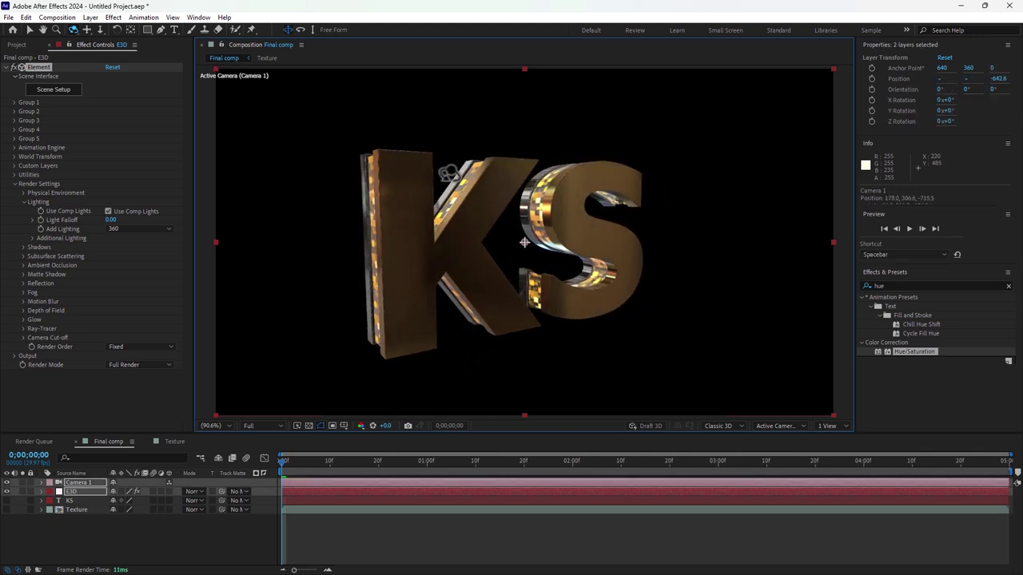
pyautogui.moveTo(507, 209)
pyautogui.mouseDown()
pyautogui.moveTo(379, 257)
pyautogui.moveTo(493, 229)
pyautogui.mouseUp()
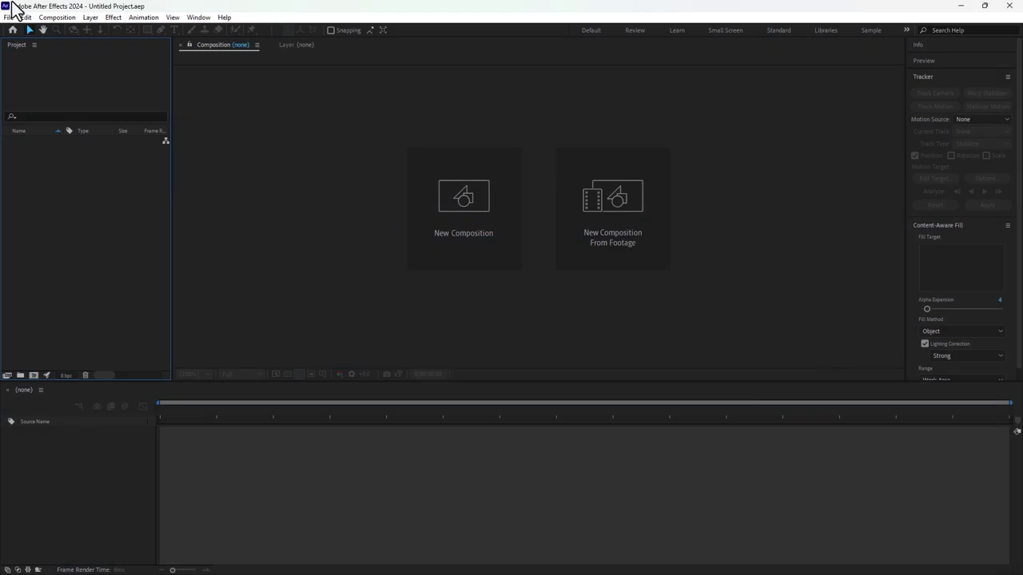
# Create Comp 1 with the HDV/HDTV 1280x720, 29.97 fps preset
pyautogui.click(464, 201)
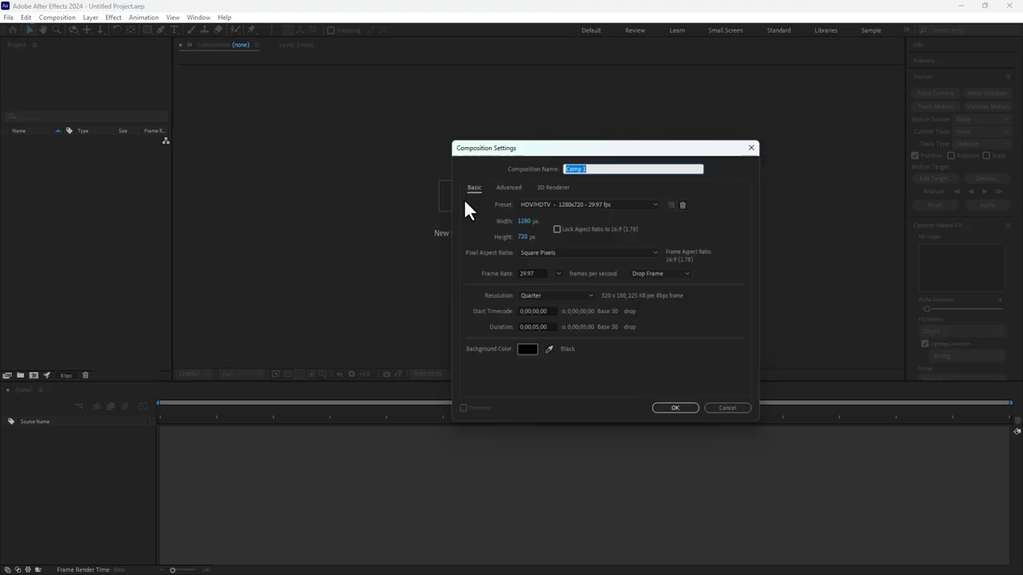
pyautogui.click(676, 410)
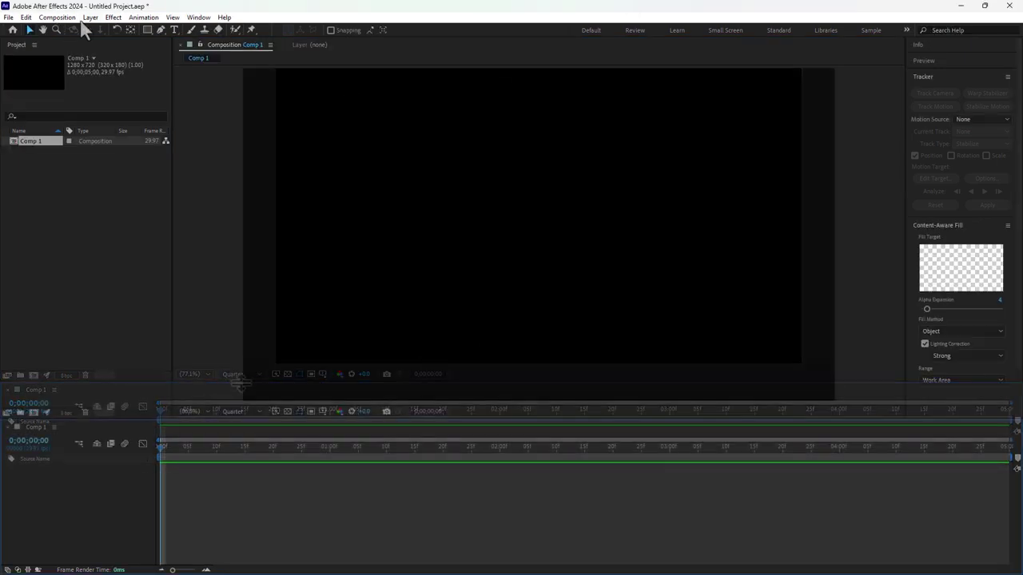
pyautogui.click(175, 29)
# Add a 'KS' text layer and set the viewer preview resolution to Full
pyautogui.click(489, 254)
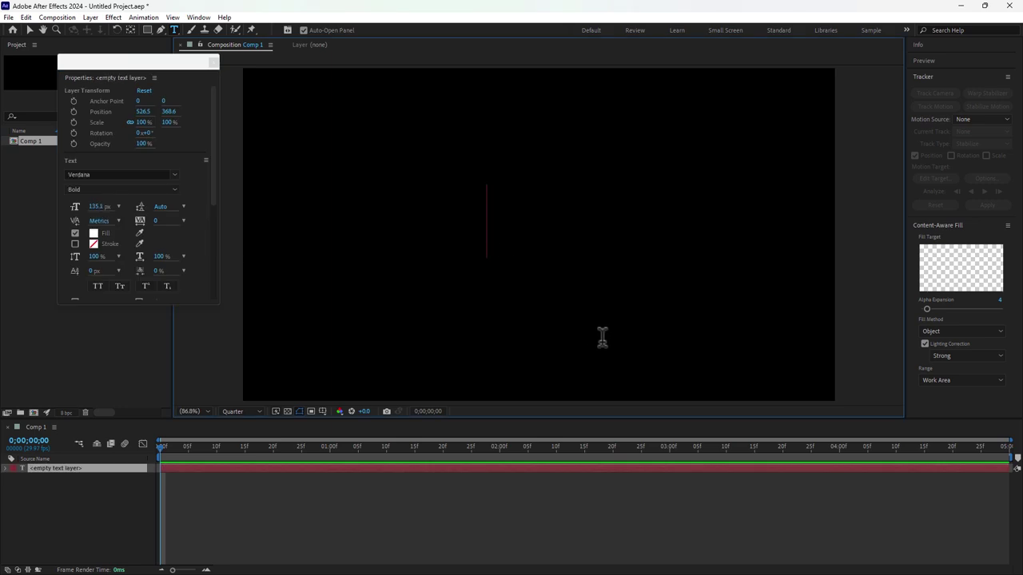
pyautogui.write('KD')
pyautogui.press('BackSpace')
pyautogui.write('S')
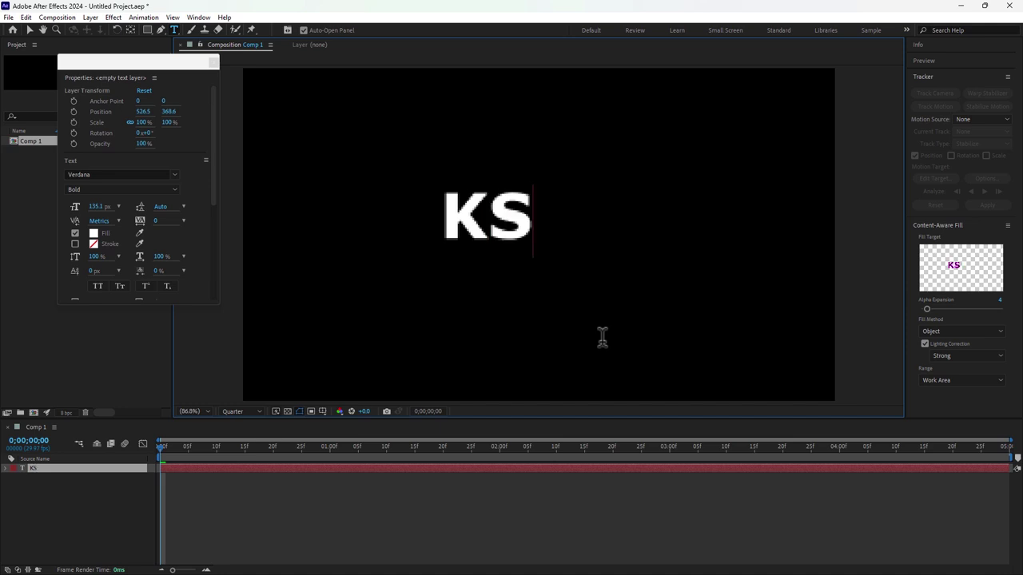
pyautogui.click(30, 30)
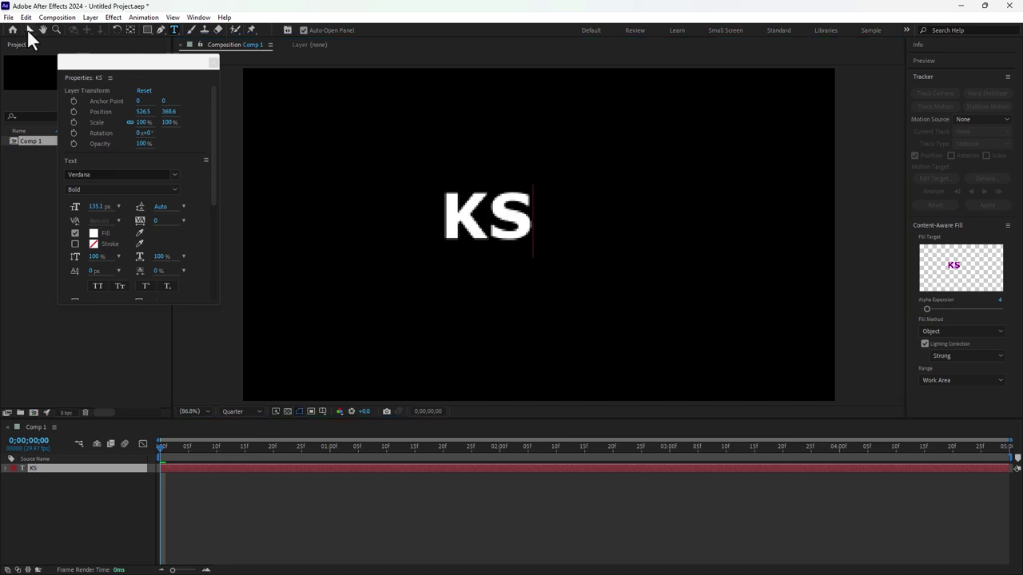
pyautogui.click(259, 412)
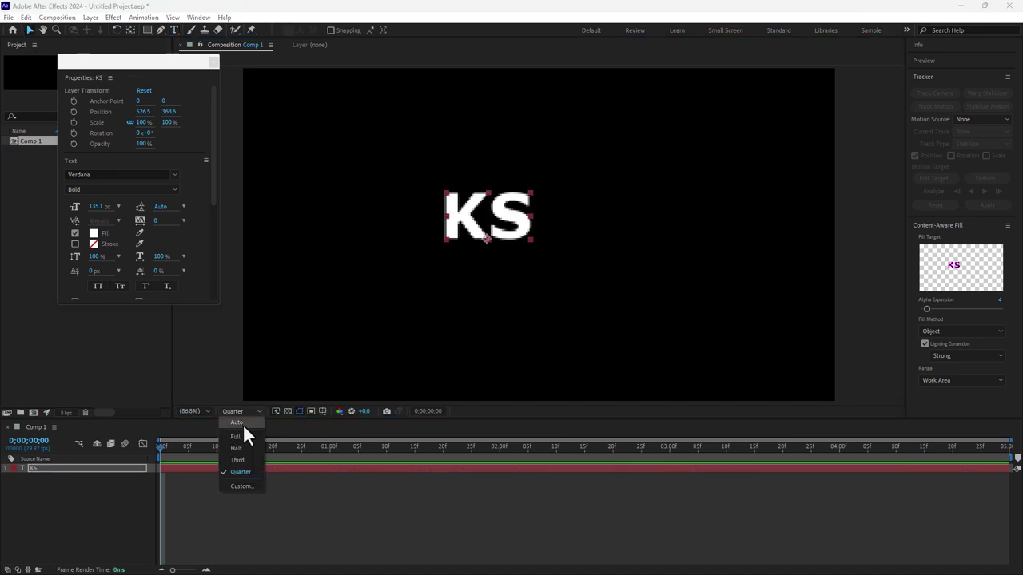
pyautogui.click(243, 425)
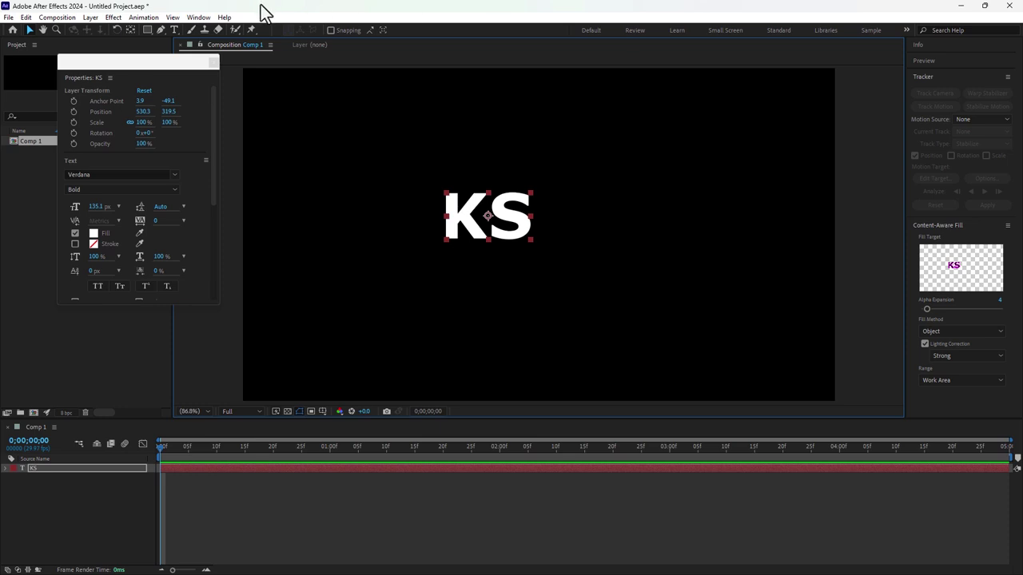
# Switch the workspace back to Default via Window > Workspace
pyautogui.click(198, 16)
pyautogui.click(218, 29)
pyautogui.click(200, 17)
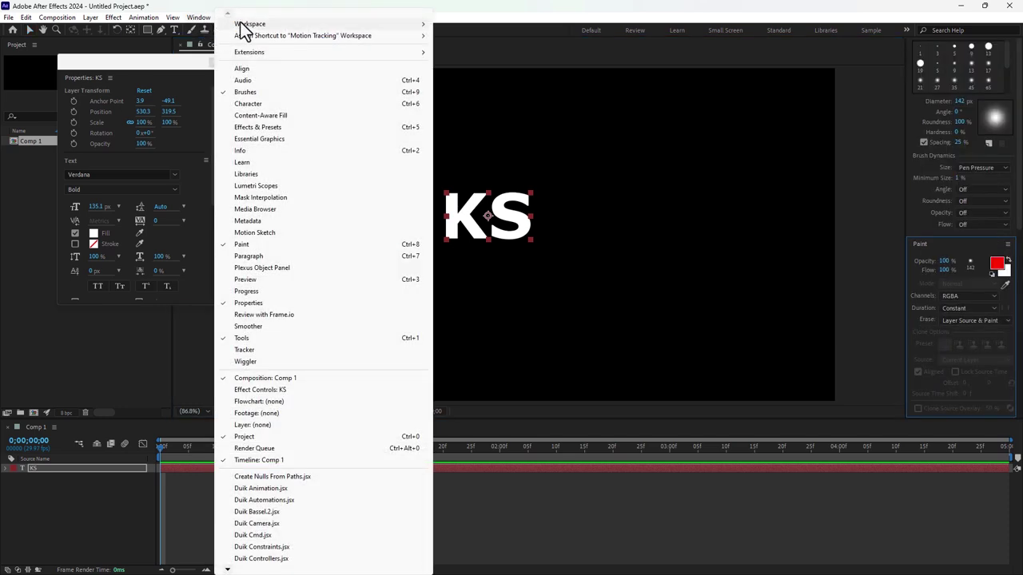
pyautogui.moveTo(244, 24)
pyautogui.click(478, 61)
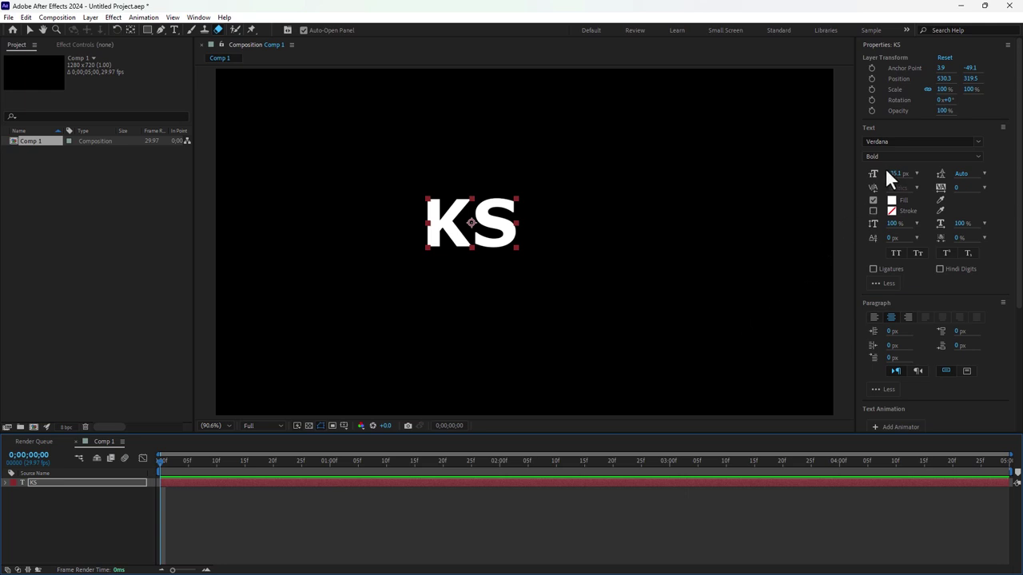
# Enlarge the KS text to 449.1 px, recentre it and centre its anchor point
pyautogui.moveTo(895, 173); pyautogui.dragTo(608, 194)
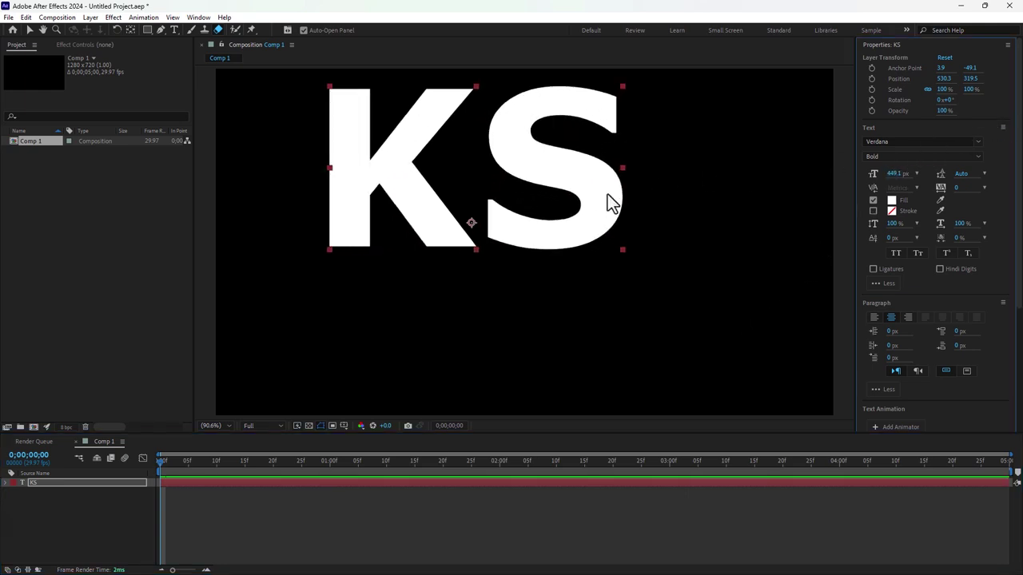
pyautogui.click(520, 319)
pyautogui.moveTo(575, 221); pyautogui.dragTo(621, 255)
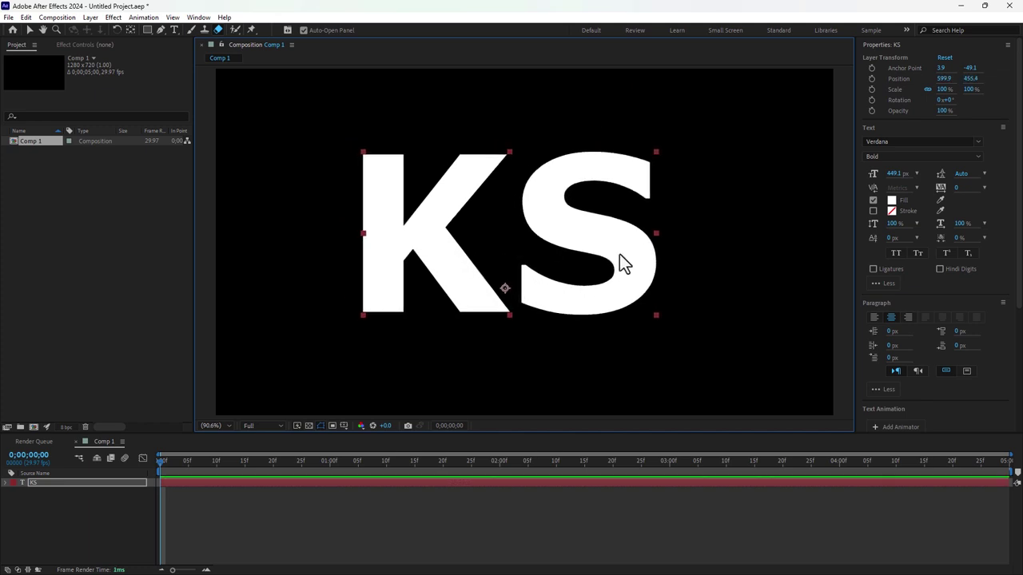
pyautogui.hotkey('ctrl', 'alt', 'Home')
pyautogui.click(339, 506)
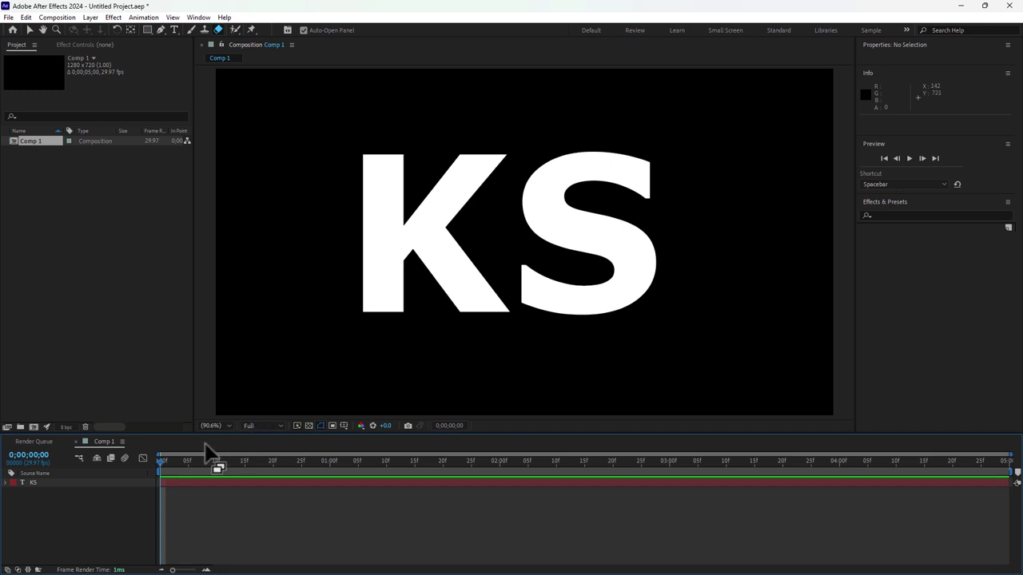
# Add a Comment column to the timeline, then remove it again
pyautogui.rightClick(132, 472)
pyautogui.moveTo(164, 509)
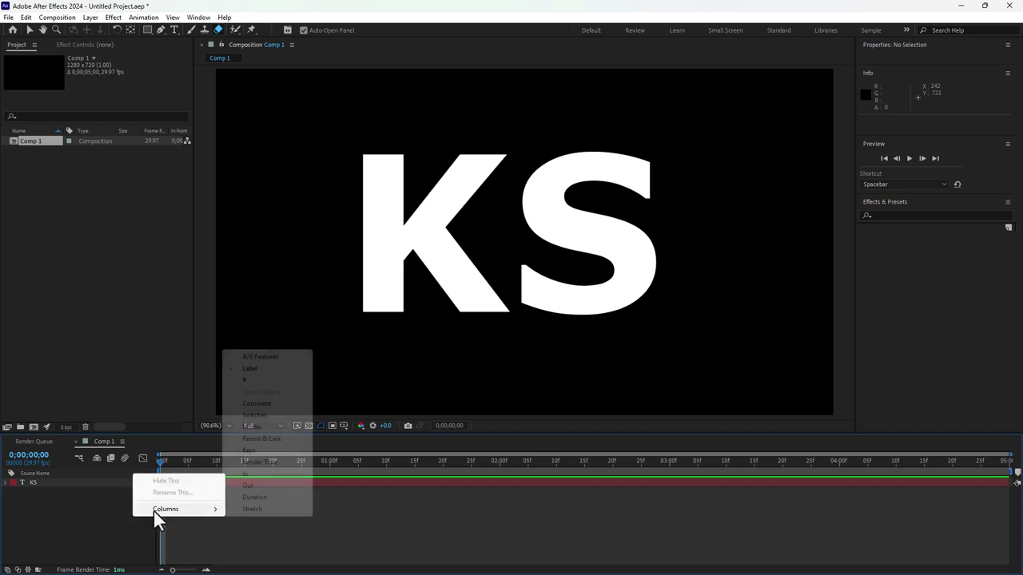
pyautogui.click(264, 405)
pyautogui.rightClick(179, 472)
pyautogui.moveTo(230, 504)
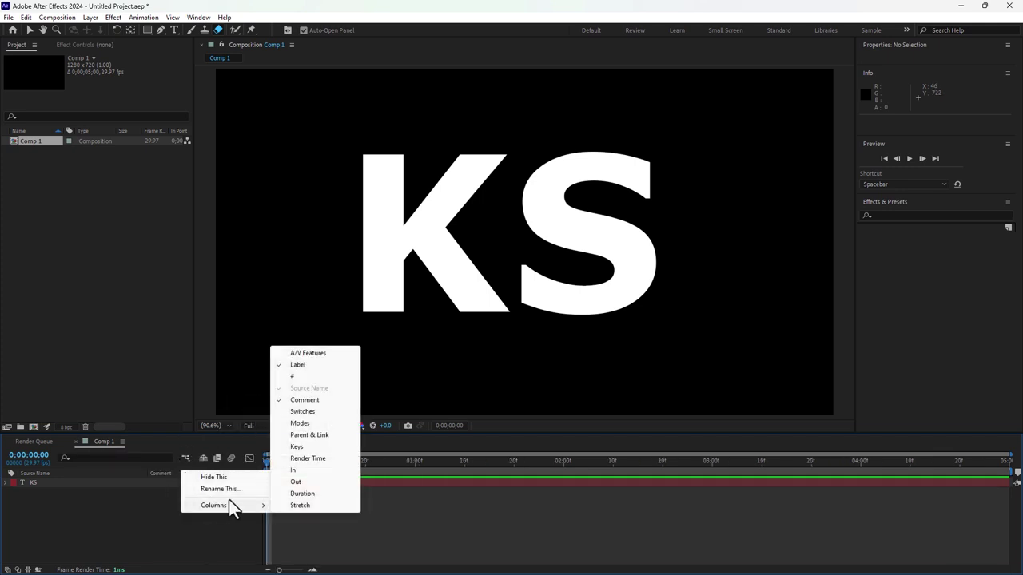
pyautogui.click(330, 403)
# Show the Switches and Modes columns and narrow the Source Name column
pyautogui.rightClick(126, 471)
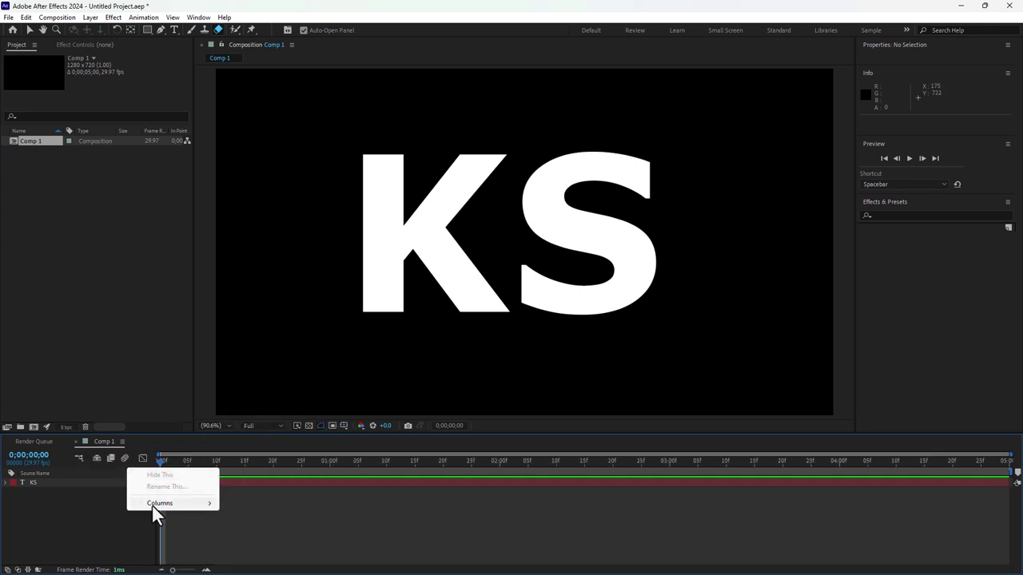
pyautogui.moveTo(158, 503)
pyautogui.click(261, 410)
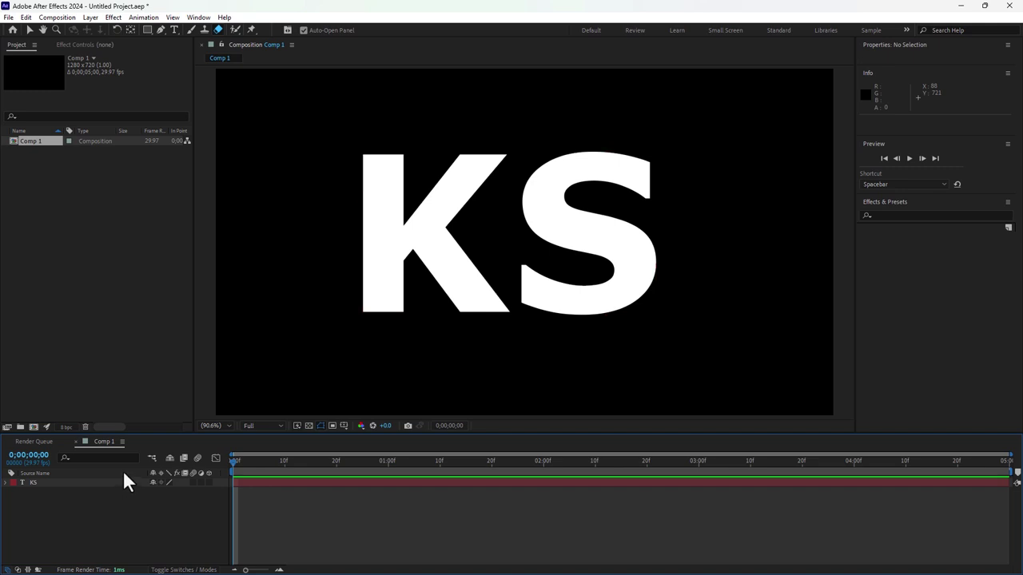
pyautogui.rightClick(124, 472)
pyautogui.click(273, 425)
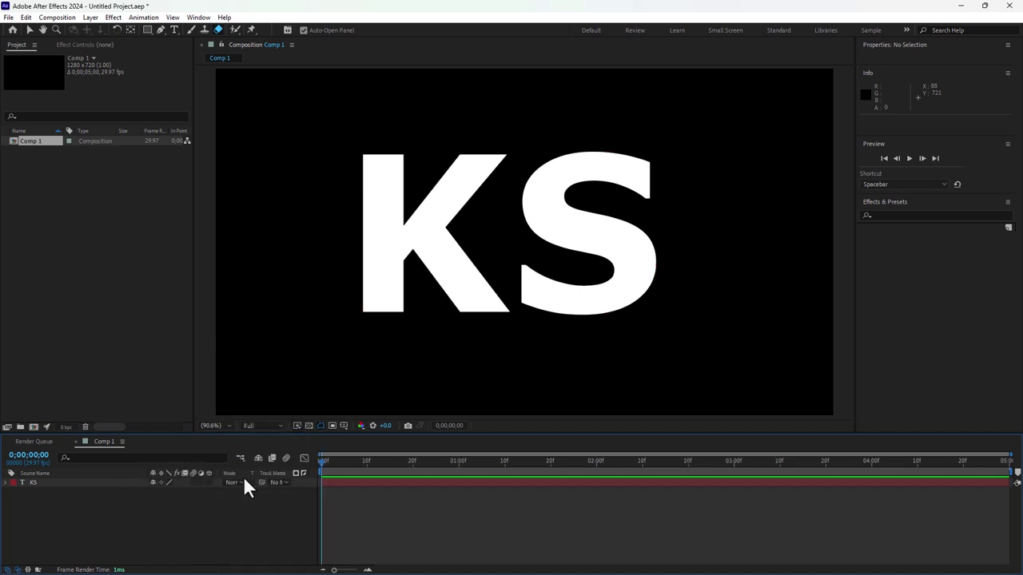
pyautogui.moveTo(147, 470); pyautogui.dragTo(63, 469)
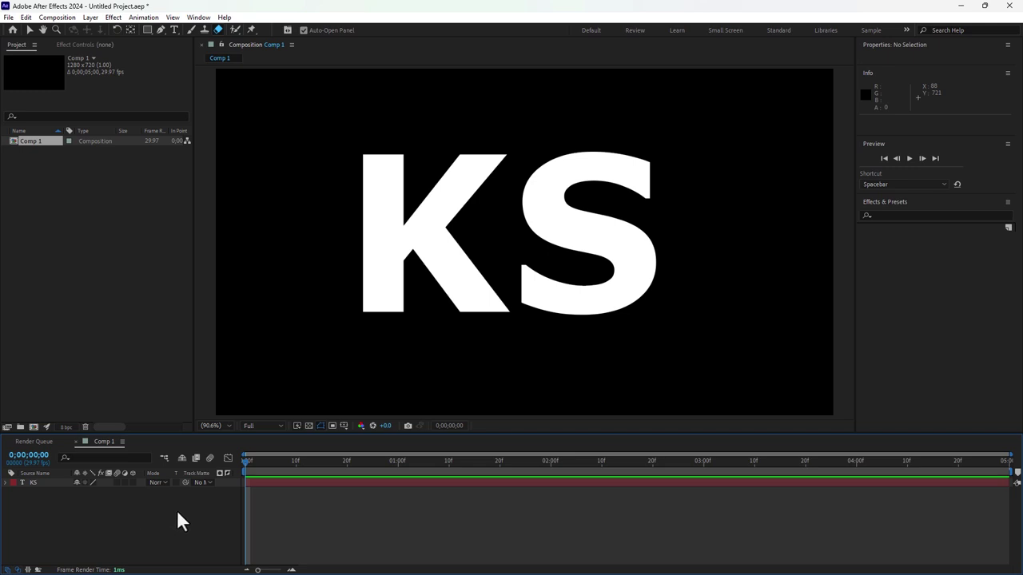
# Create a solid named E3D and apply the Video Copilot Element effect to it
pyautogui.hotkey('ctrl', 'y')
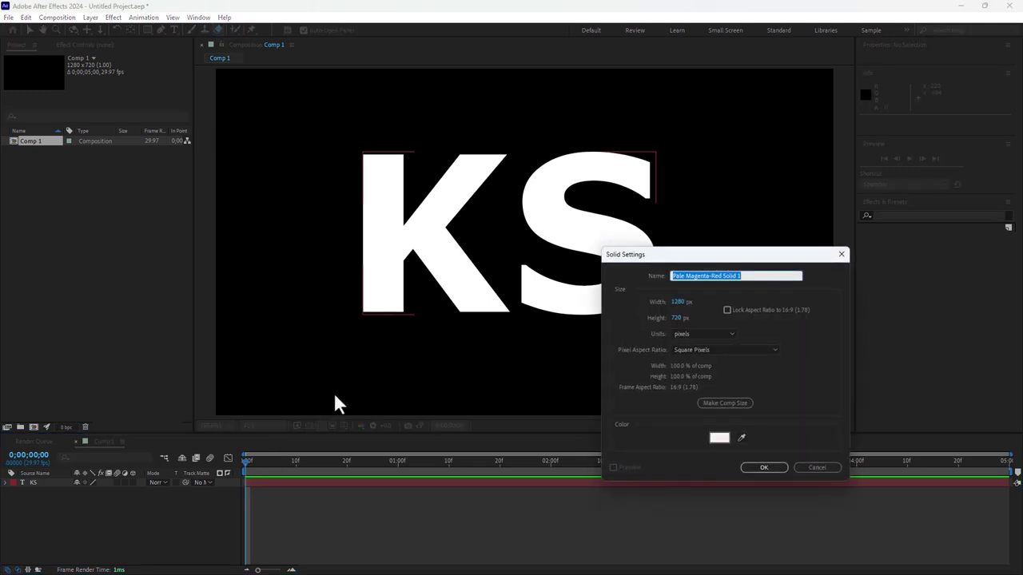
pyautogui.write('E3D')
pyautogui.press('Return')
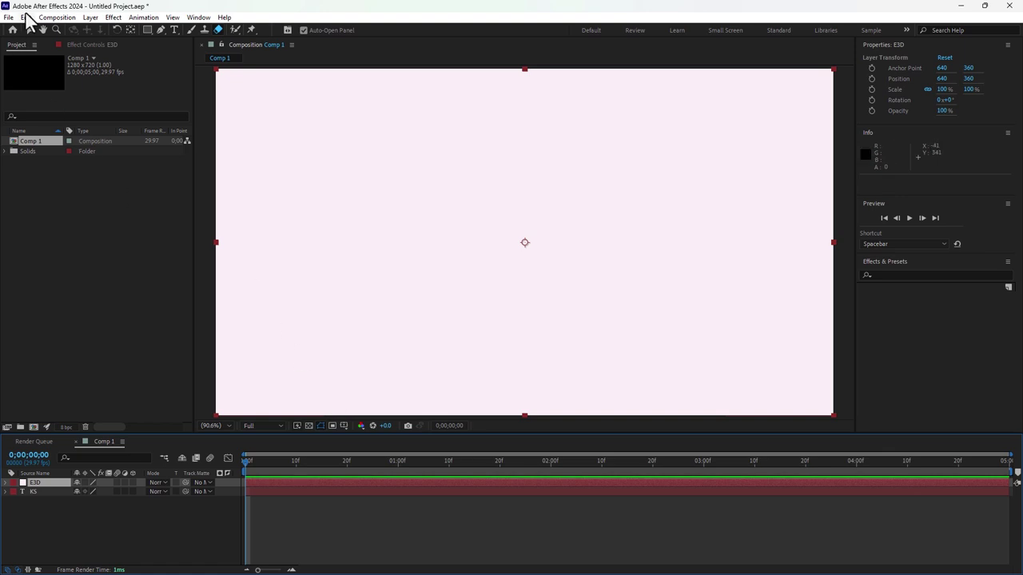
pyautogui.click(112, 17)
pyautogui.moveTo(228, 489)
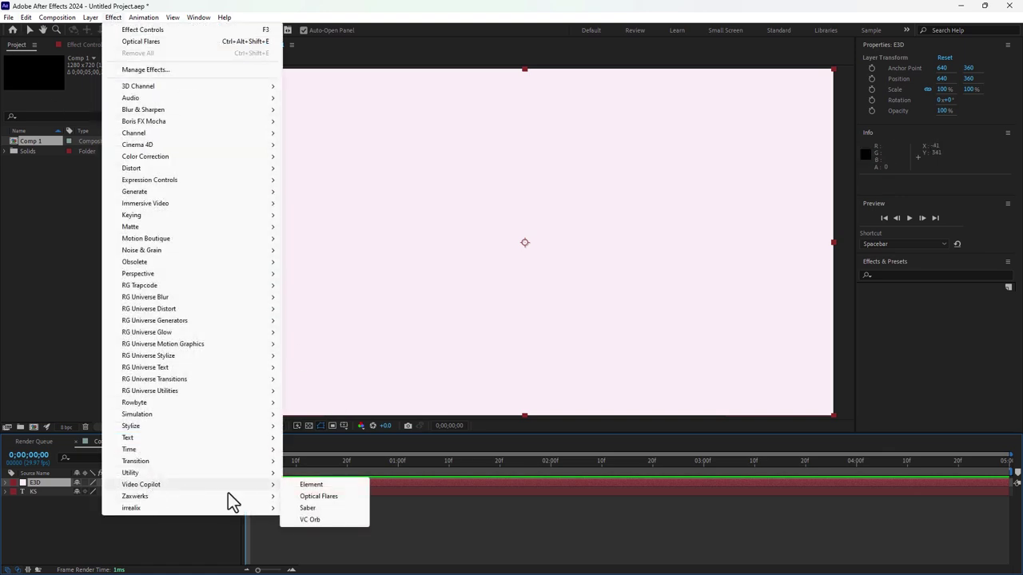
pyautogui.click(337, 483)
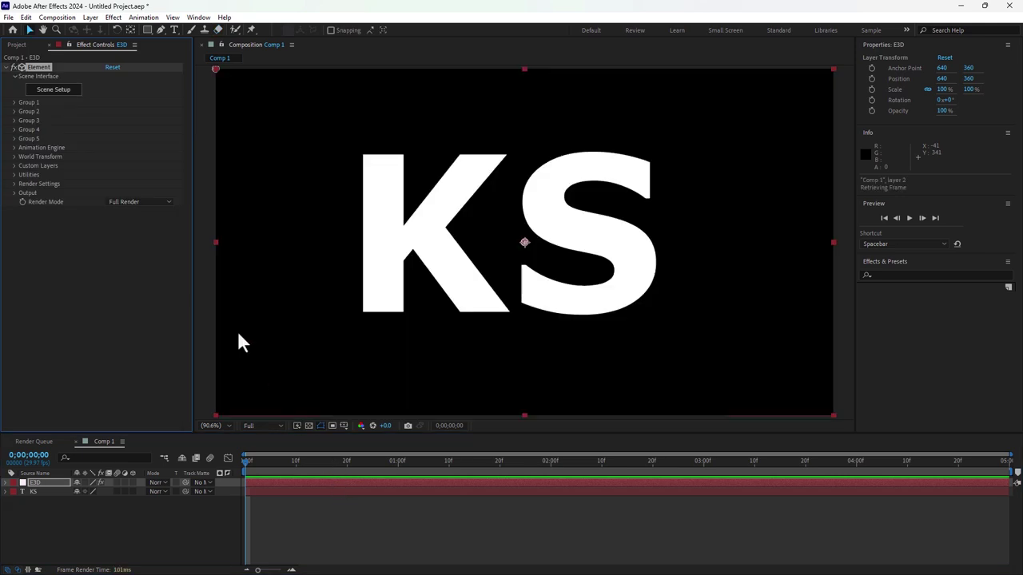
# Set Element's Custom Layers Path Layer 1 to the KS text layer
pyautogui.click(15, 167)
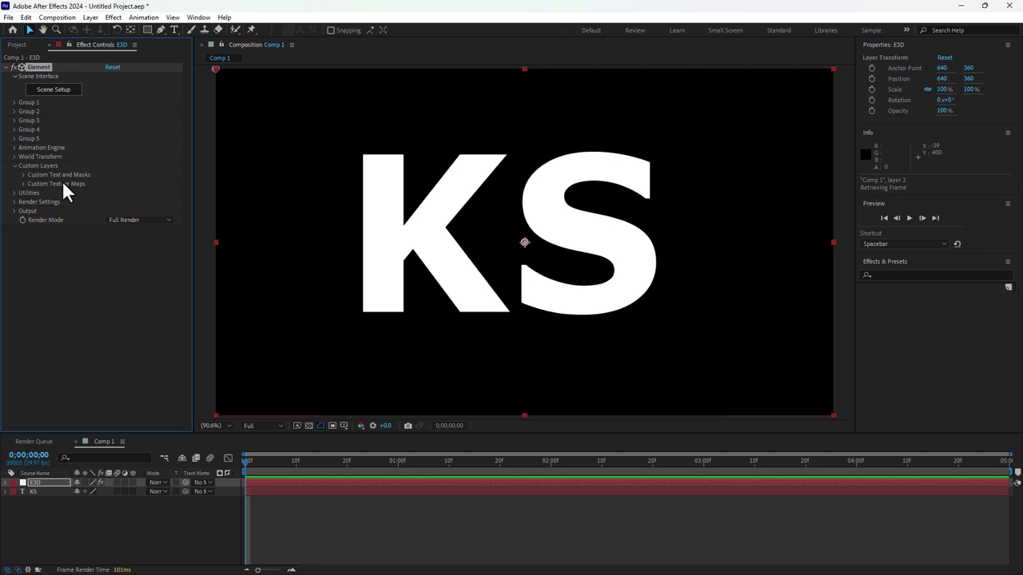
pyautogui.click(23, 174)
pyautogui.click(120, 190)
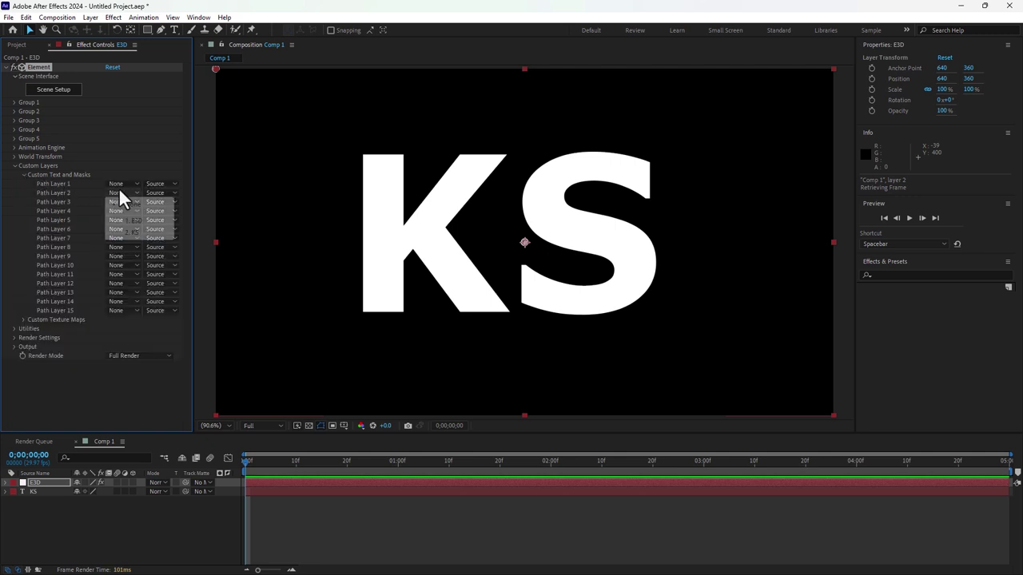
pyautogui.click(120, 190)
pyautogui.click(121, 185)
pyautogui.click(138, 223)
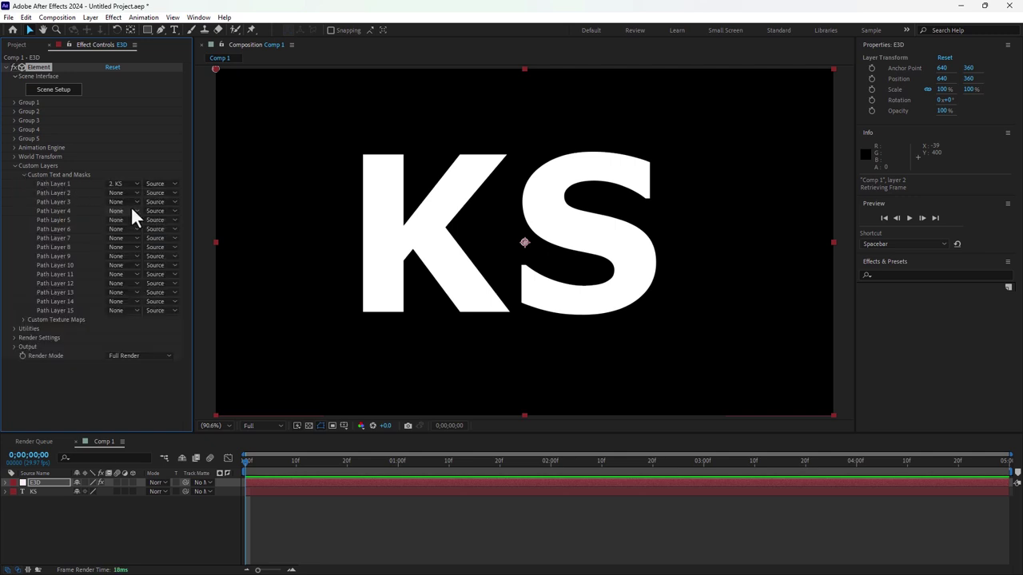
pyautogui.click(15, 165)
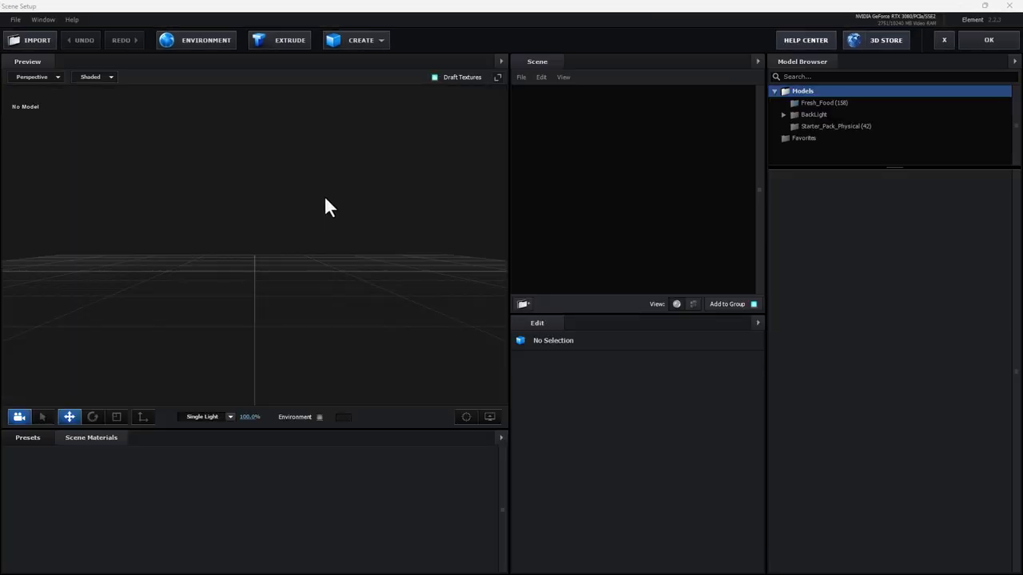
# Extrude the KS text and set Bevel Copies to 2
pyautogui.click(285, 41)
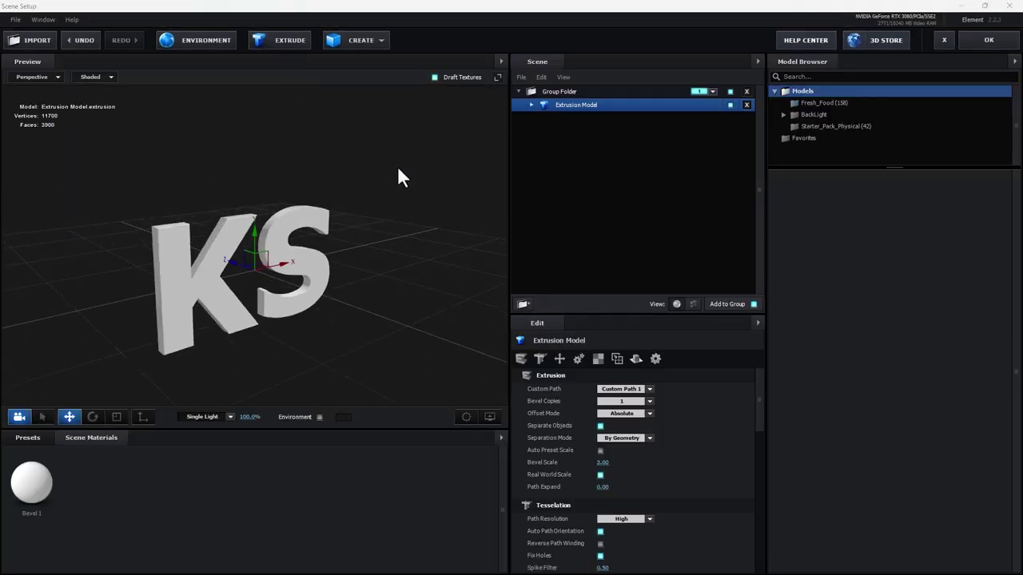
pyautogui.scroll(3, 214, 275)
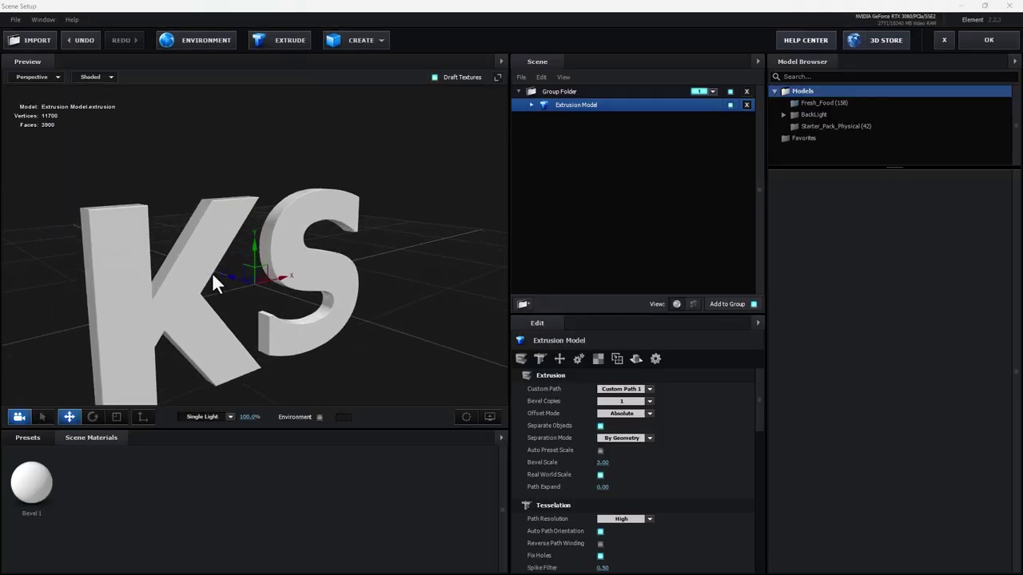
pyautogui.click(531, 105)
pyautogui.click(627, 405)
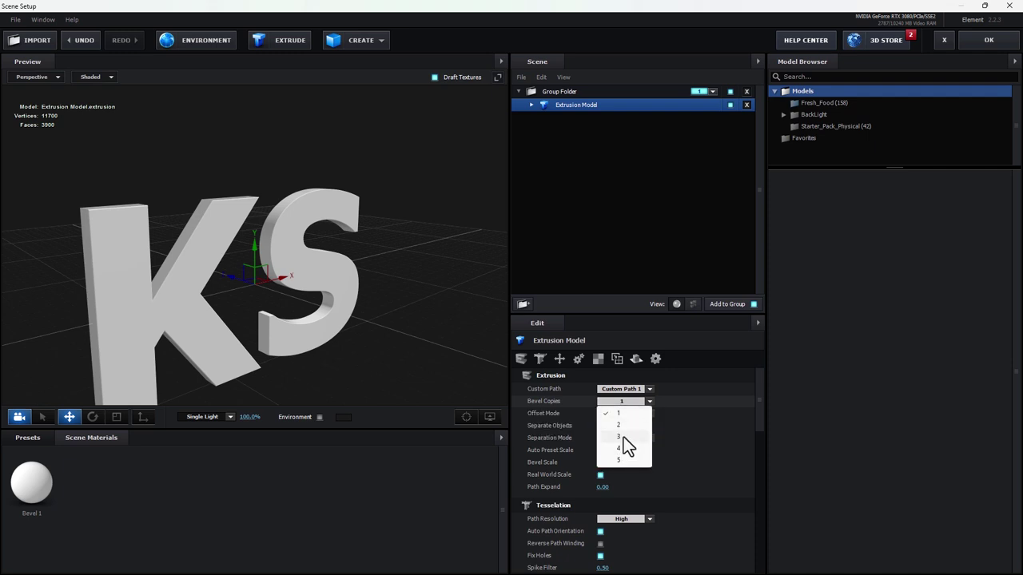
pyautogui.click(627, 424)
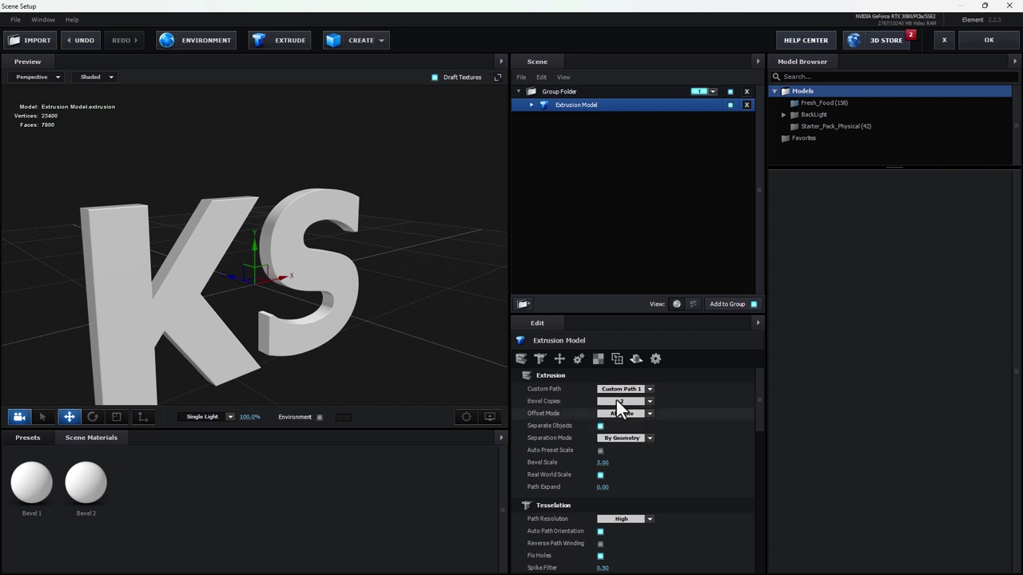
# Give Bevel 2 Extrude 2.05, Expand Edges -1.81 and Z Offset 0.75
pyautogui.click(532, 106)
pyautogui.click(598, 119)
pyautogui.click(597, 131)
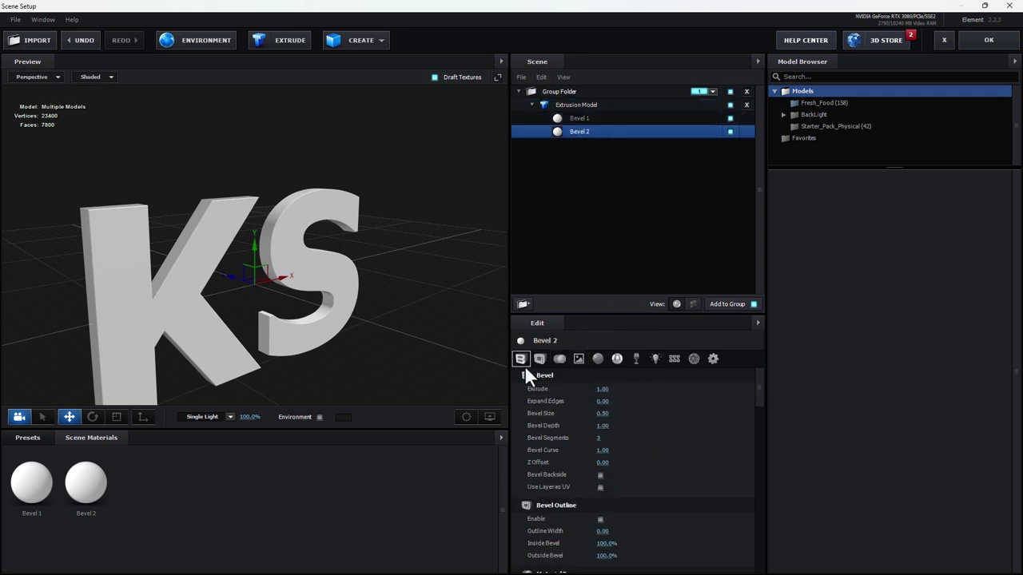
pyautogui.moveTo(603, 390)
pyautogui.mouseDown()
pyautogui.moveTo(686, 385)
pyautogui.moveTo(648, 384)
pyautogui.mouseUp()
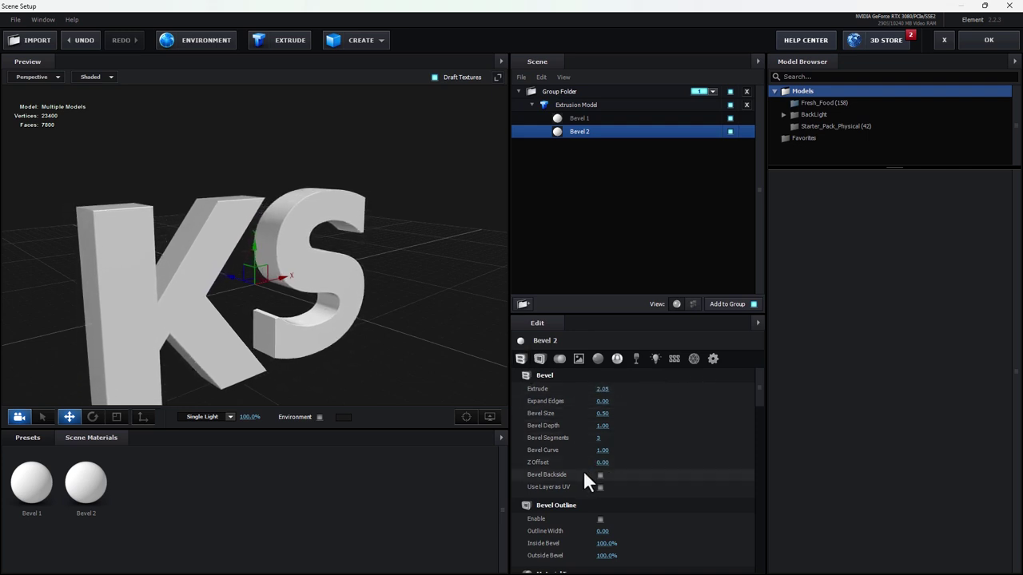
pyautogui.moveTo(602, 463)
pyautogui.mouseDown()
pyautogui.moveTo(674, 454)
pyautogui.moveTo(659, 454)
pyautogui.mouseUp()
pyautogui.moveTo(603, 401); pyautogui.dragTo(506, 407)
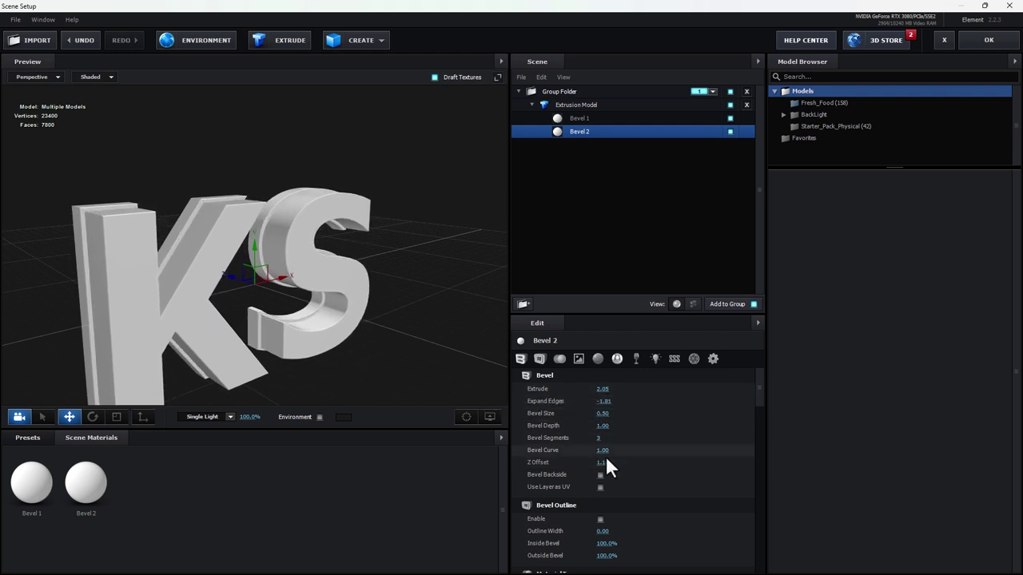
pyautogui.moveTo(601, 463)
pyautogui.mouseDown()
pyautogui.moveTo(587, 462)
pyautogui.moveTo(597, 462)
pyautogui.mouseUp()
pyautogui.moveTo(336, 332)
pyautogui.mouseDown()
pyautogui.moveTo(401, 330)
pyautogui.moveTo(304, 330)
pyautogui.moveTo(335, 333)
pyautogui.mouseUp()
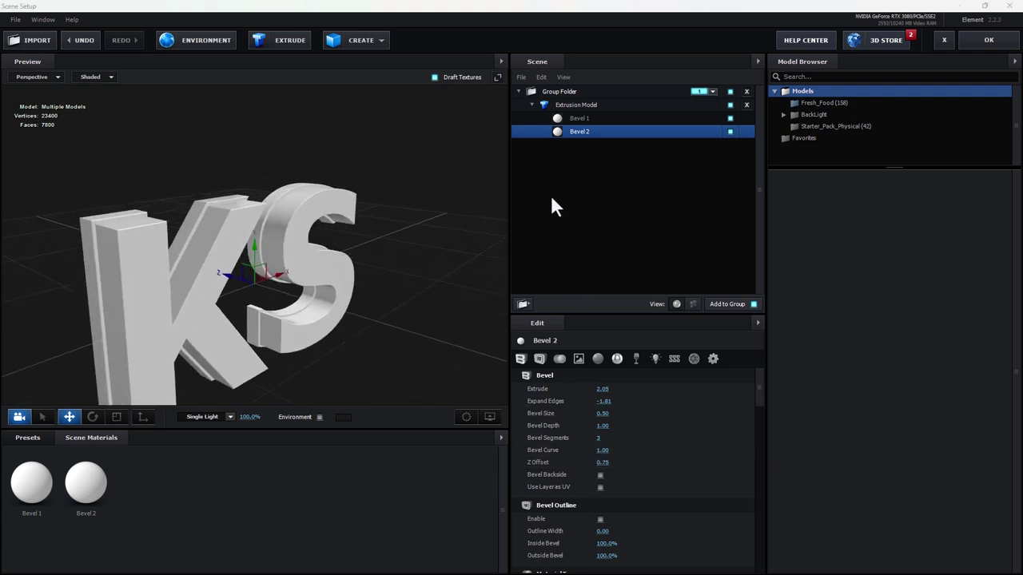
# Set the Extrusion Model's Bevel Copies to 3 and select Bevel 3
pyautogui.click(575, 100)
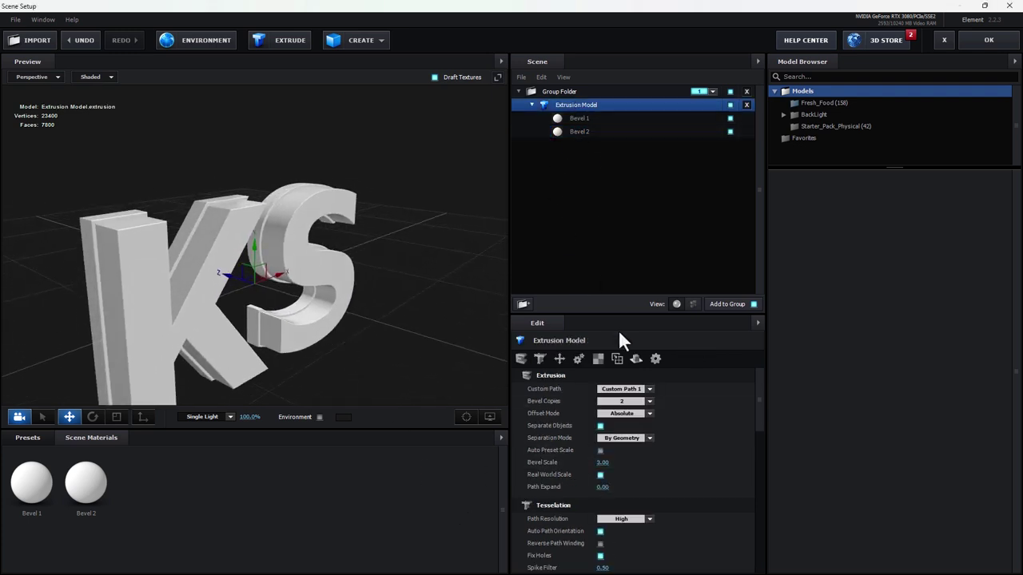
pyautogui.click(636, 401)
pyautogui.click(630, 436)
pyautogui.click(589, 144)
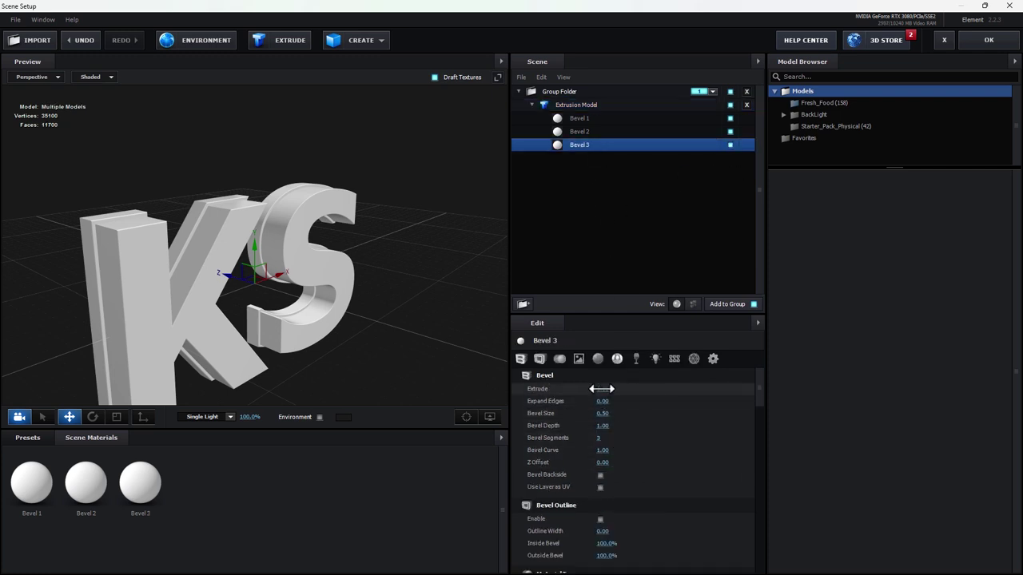
# Set Bevel 3 to Extrude 0.94 and Z Offset 2.75
pyautogui.moveTo(606, 389); pyautogui.dragTo(658, 407)
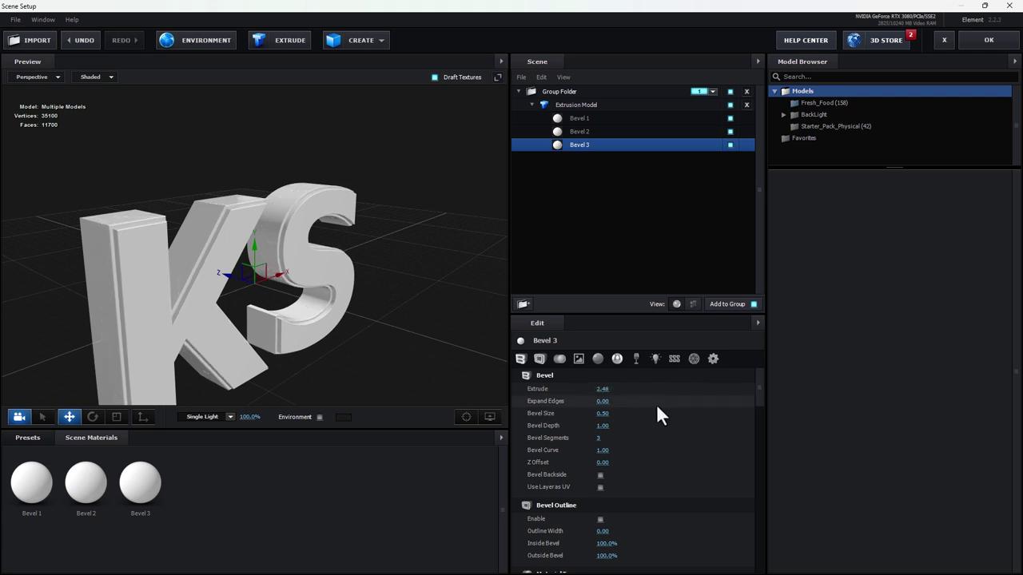
pyautogui.moveTo(603, 462)
pyautogui.mouseDown()
pyautogui.moveTo(838, 447)
pyautogui.moveTo(742, 452)
pyautogui.mouseUp()
pyautogui.moveTo(408, 374)
pyautogui.mouseDown()
pyautogui.moveTo(448, 367)
pyautogui.moveTo(441, 376)
pyautogui.mouseUp()
pyautogui.moveTo(603, 389); pyautogui.dragTo(578, 426)
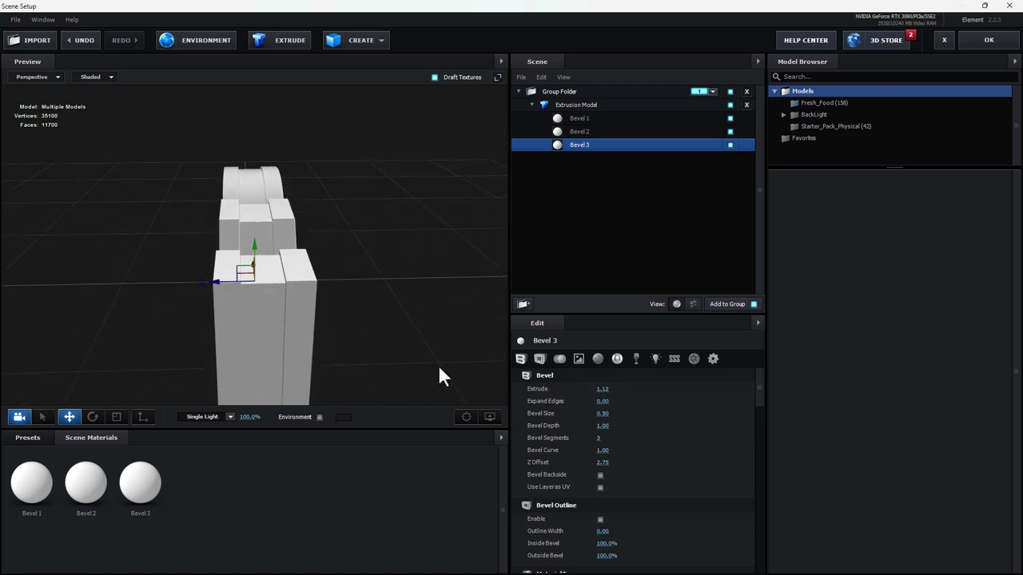
pyautogui.moveTo(438, 364); pyautogui.dragTo(335, 330)
pyautogui.moveTo(601, 390); pyautogui.dragTo(590, 392)
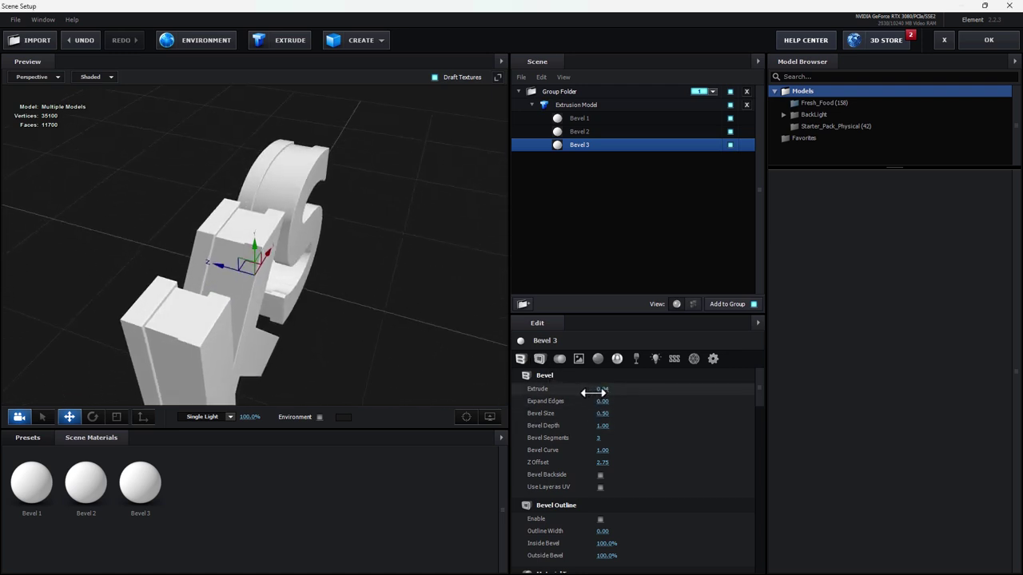
pyautogui.moveTo(336, 327)
pyautogui.mouseDown()
pyautogui.moveTo(212, 276)
pyautogui.moveTo(125, 280)
pyautogui.moveTo(110, 292)
pyautogui.moveTo(210, 292)
pyautogui.moveTo(257, 282)
pyautogui.moveTo(264, 267)
pyautogui.mouseUp()
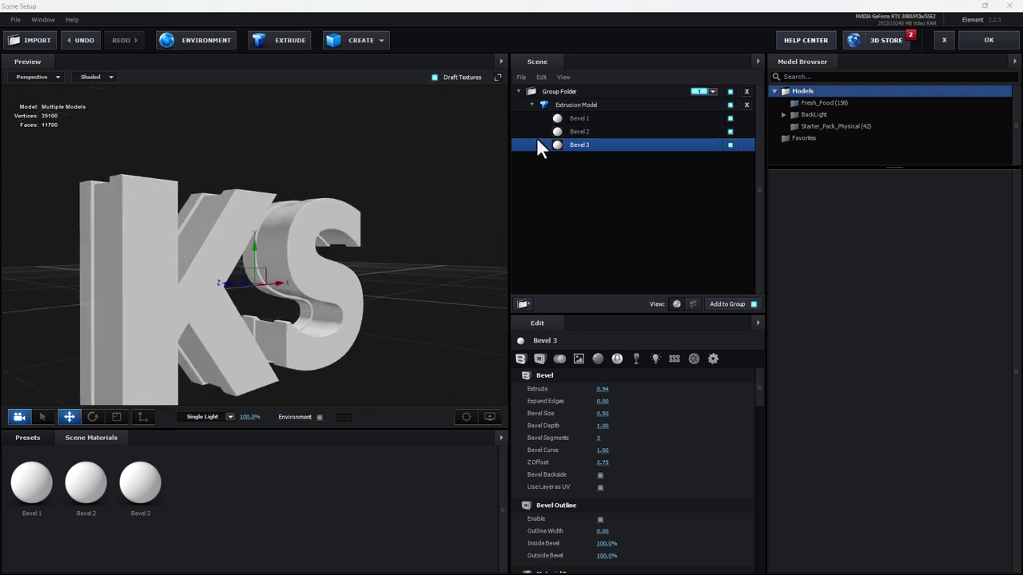
pyautogui.click(35, 438)
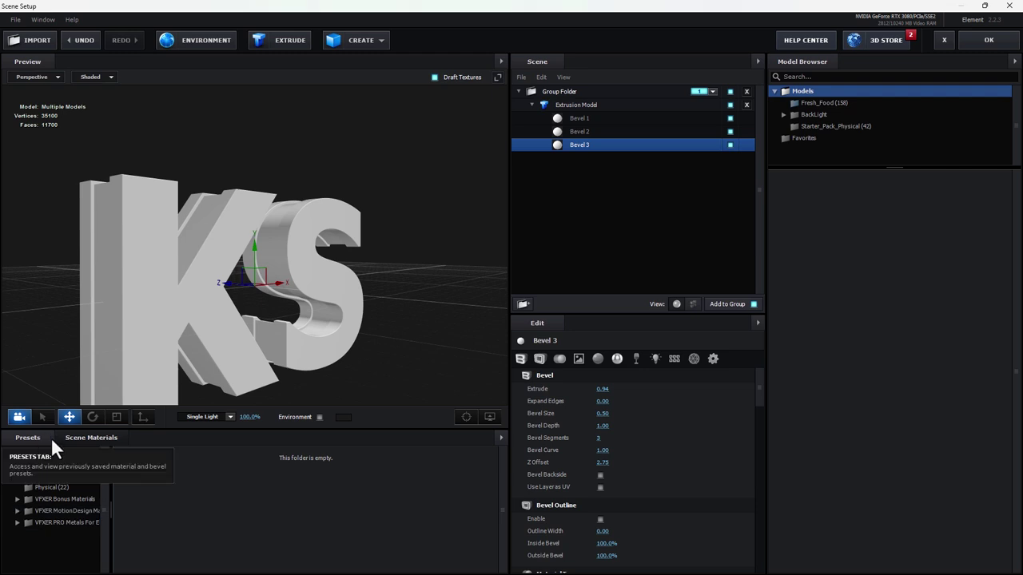
# Apply the Physical Gold material to Bevel 2 and Chrome to Bevels 1 and 3
pyautogui.click(51, 487)
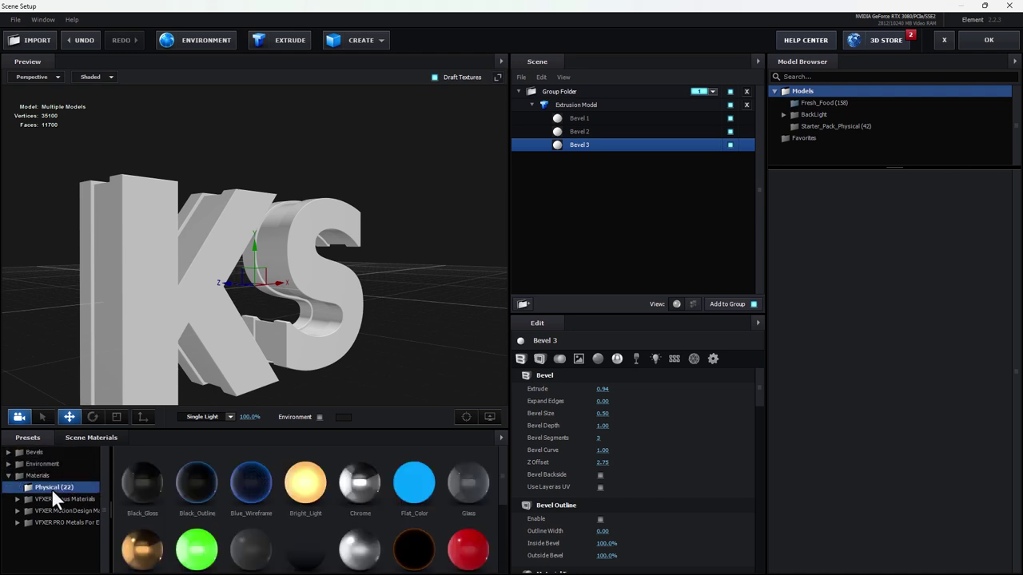
pyautogui.click(575, 133)
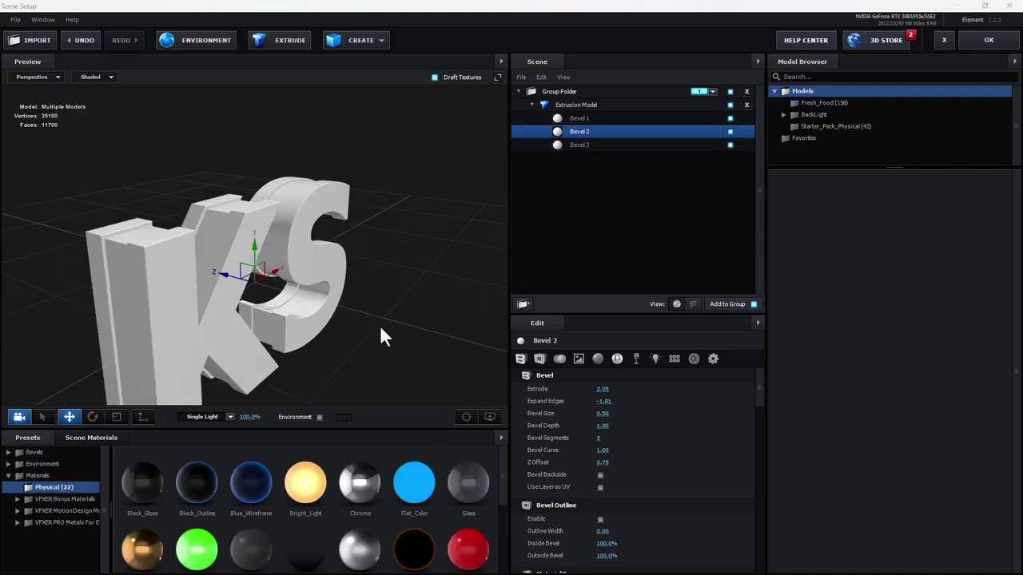
pyautogui.moveTo(142, 550); pyautogui.dragTo(609, 133)
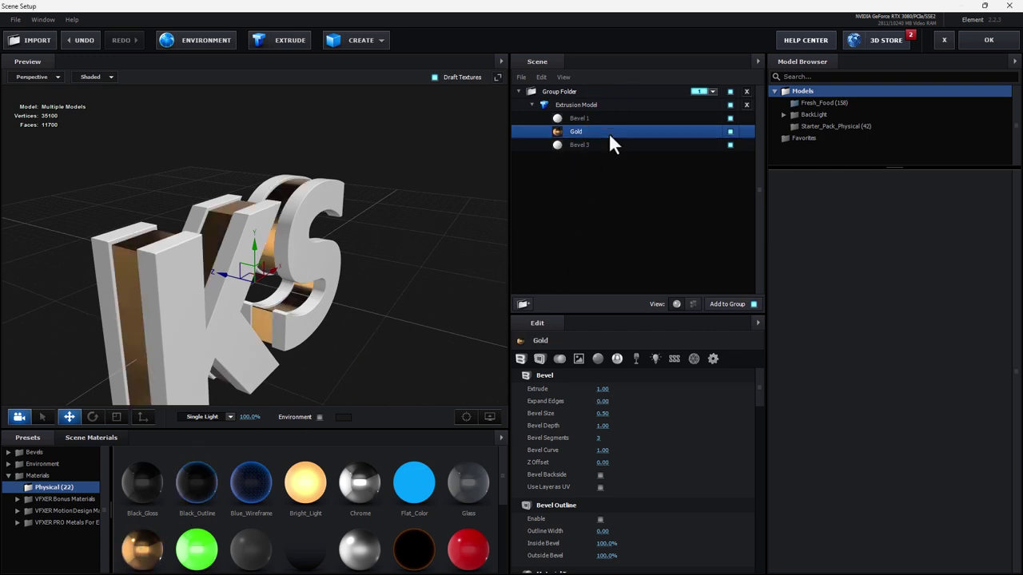
pyautogui.moveTo(360, 482)
pyautogui.mouseDown()
pyautogui.moveTo(624, 115)
pyautogui.moveTo(607, 121)
pyautogui.mouseUp()
pyautogui.moveTo(359, 483); pyautogui.dragTo(636, 144)
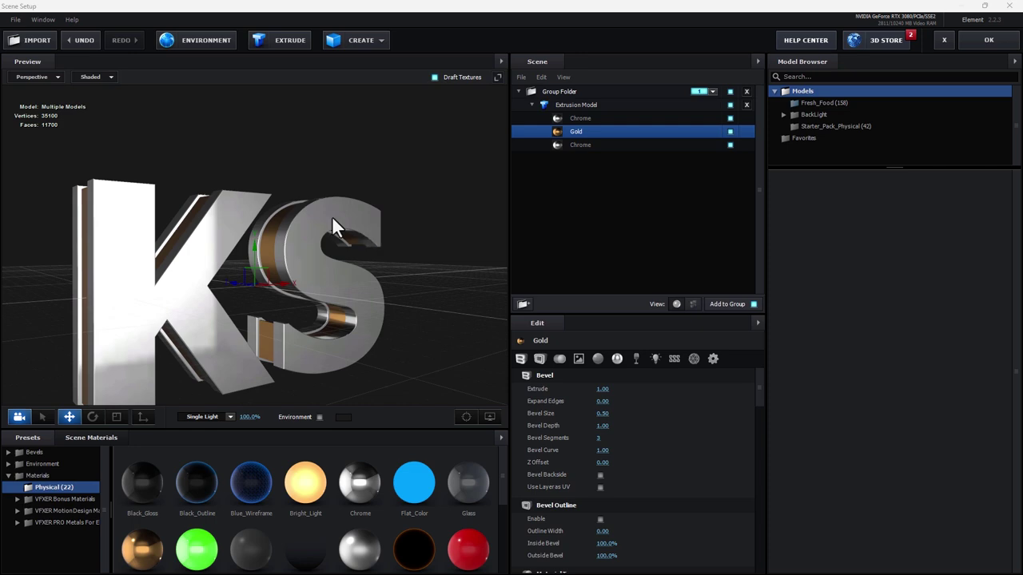
# Swap in a new environment image and switch the lighting to the 360 preset
pyautogui.click(194, 38)
pyautogui.click(540, 223)
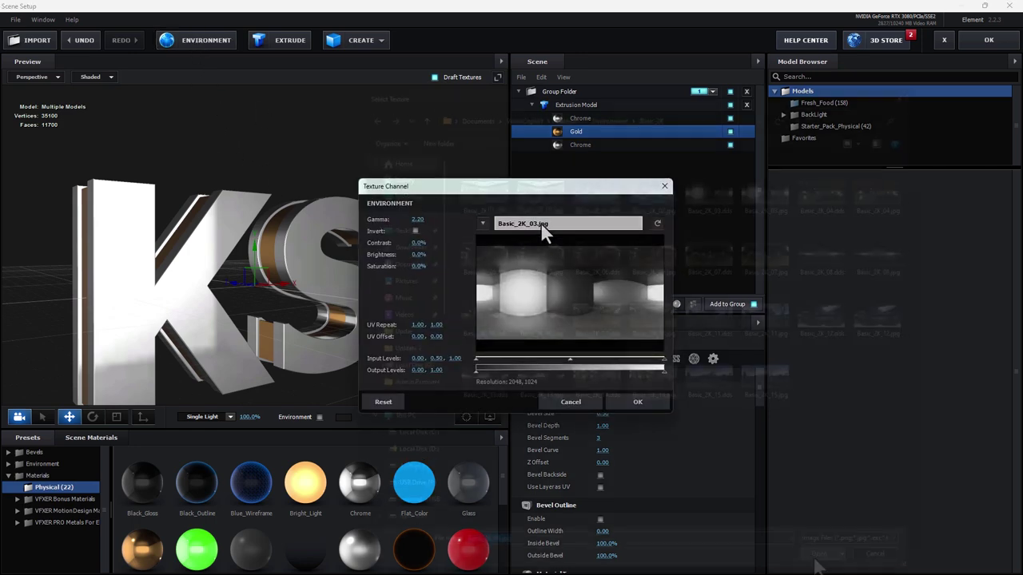
pyautogui.doubleClick(413, 285)
pyautogui.click(640, 399)
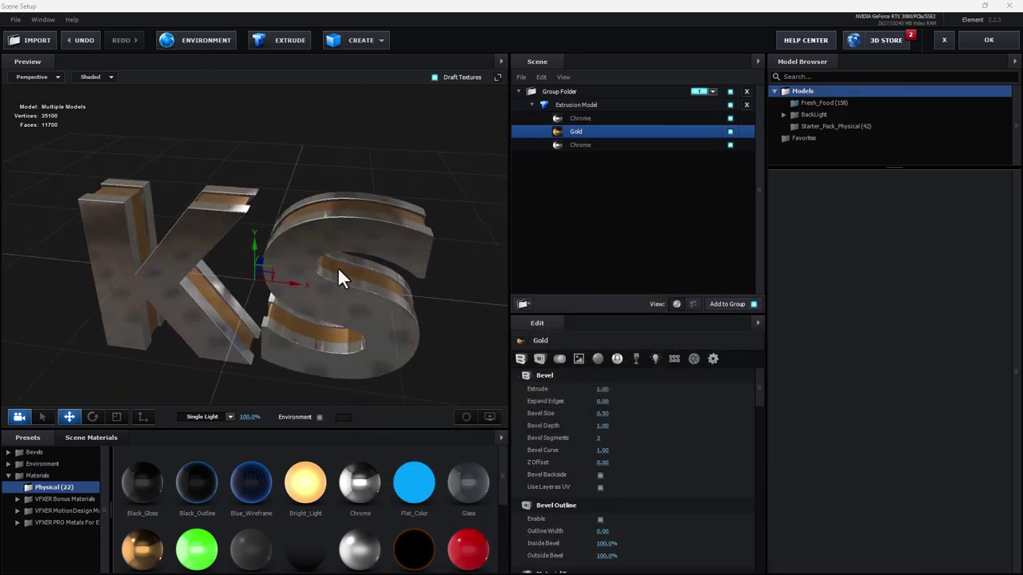
pyautogui.moveTo(337, 267); pyautogui.dragTo(307, 353)
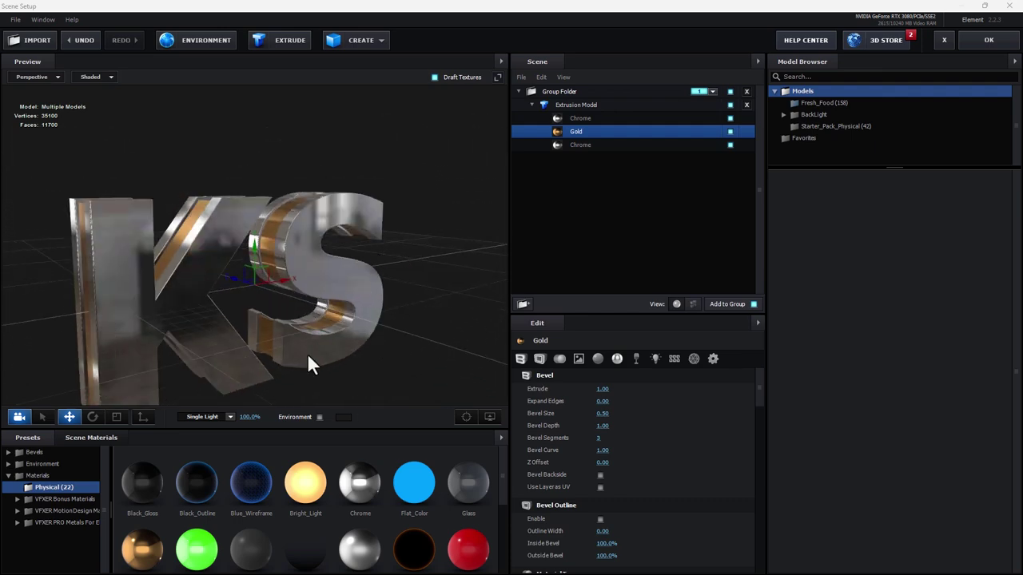
pyautogui.click(221, 415)
pyautogui.click(238, 319)
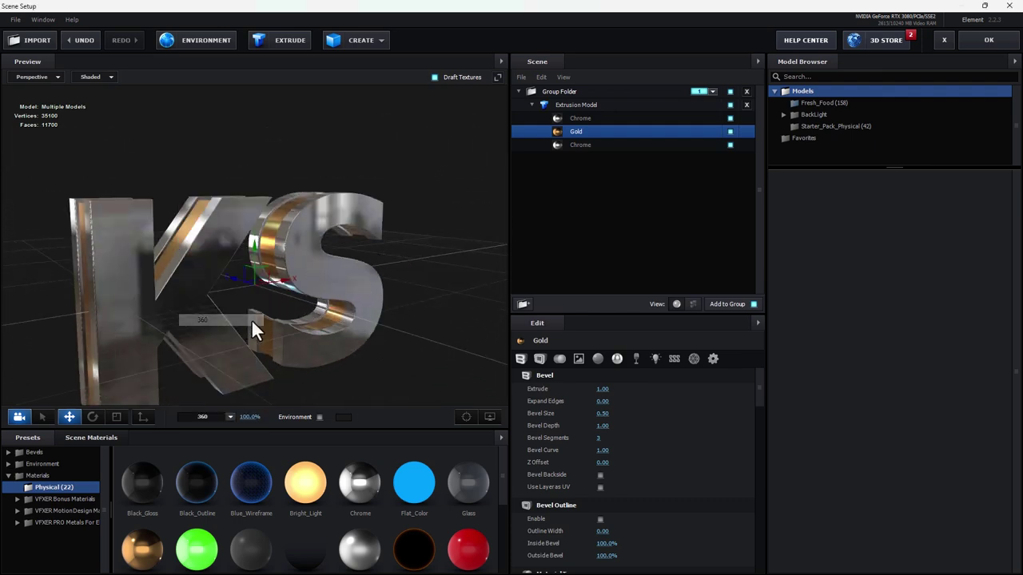
pyautogui.moveTo(361, 326)
pyautogui.mouseDown()
pyautogui.moveTo(369, 313)
pyautogui.moveTo(405, 329)
pyautogui.mouseUp()
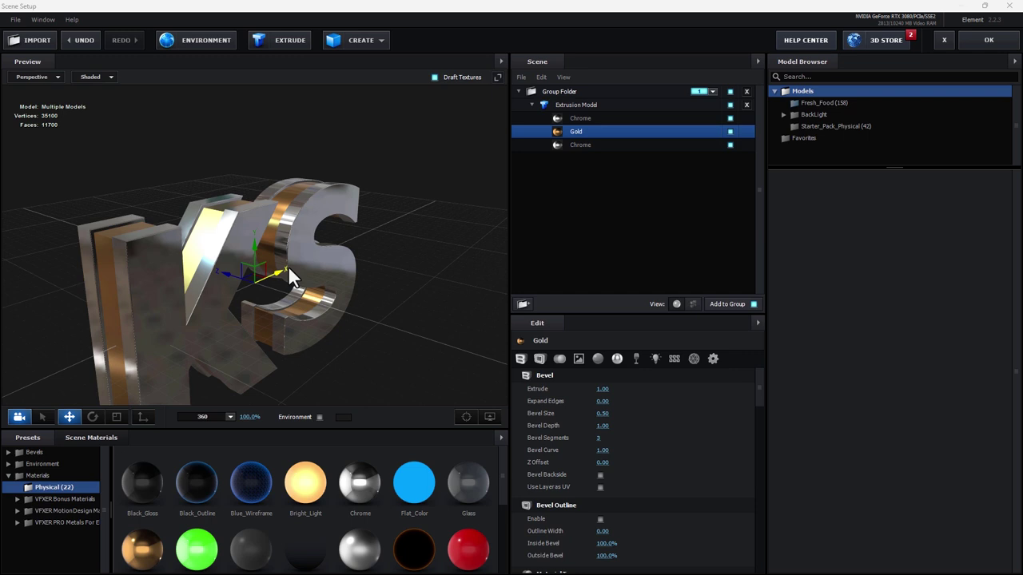
# Set the environment map to Basic_2K_10.dds and inspect the model at an angle
pyautogui.click(198, 41)
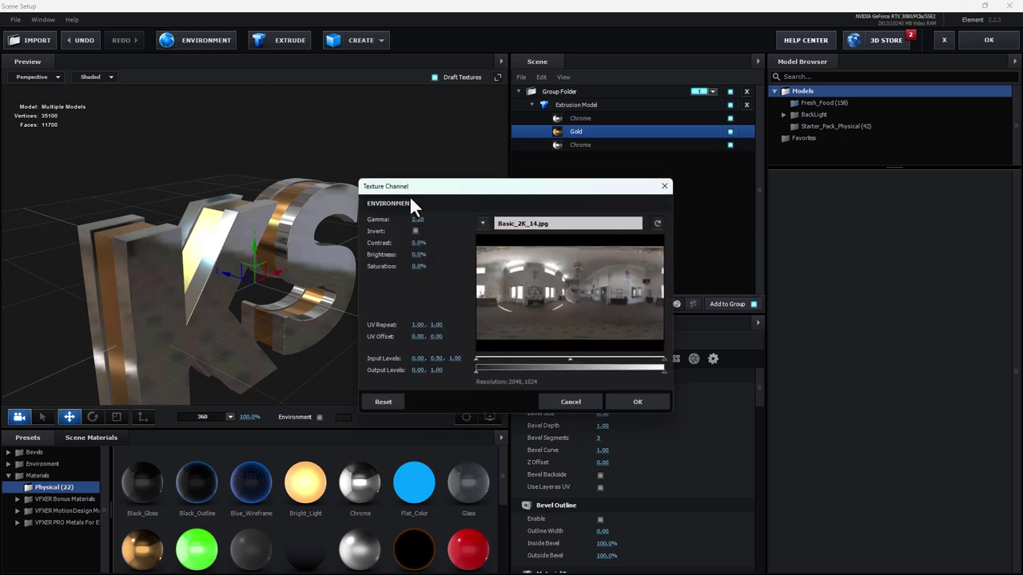
pyautogui.click(558, 244)
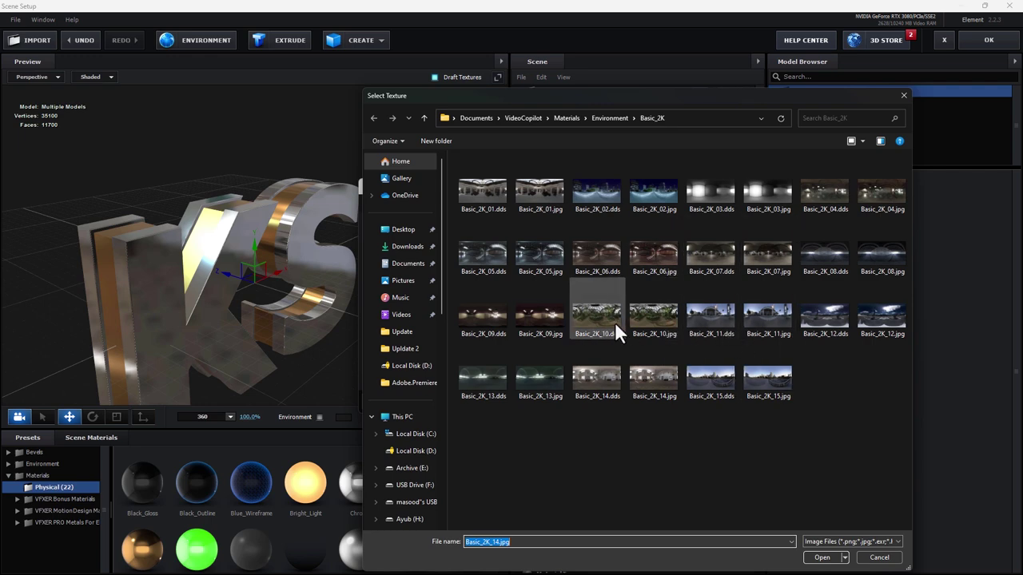
pyautogui.click(594, 307)
pyautogui.click(809, 559)
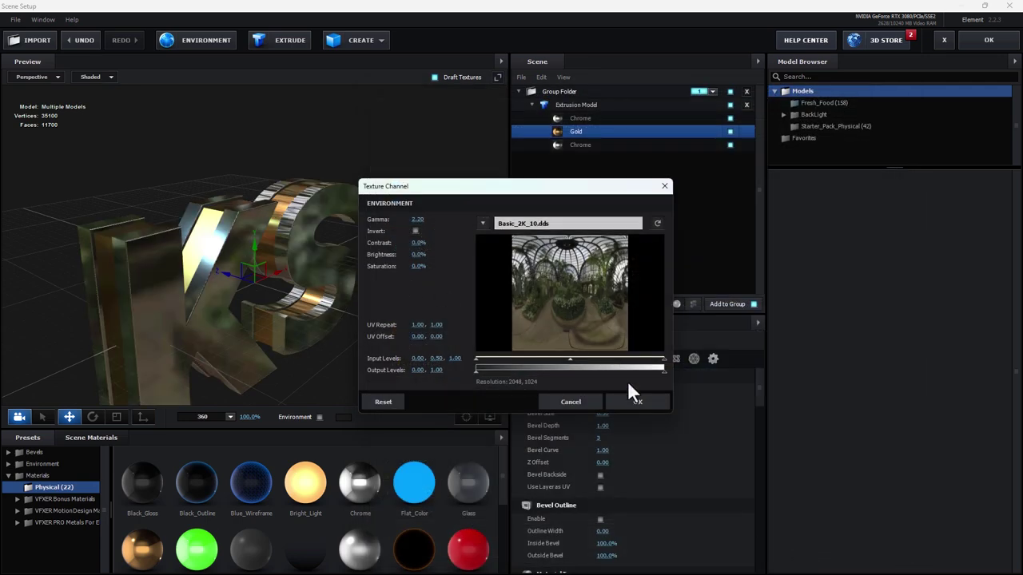
pyautogui.click(638, 401)
pyautogui.moveTo(358, 258); pyautogui.dragTo(381, 286)
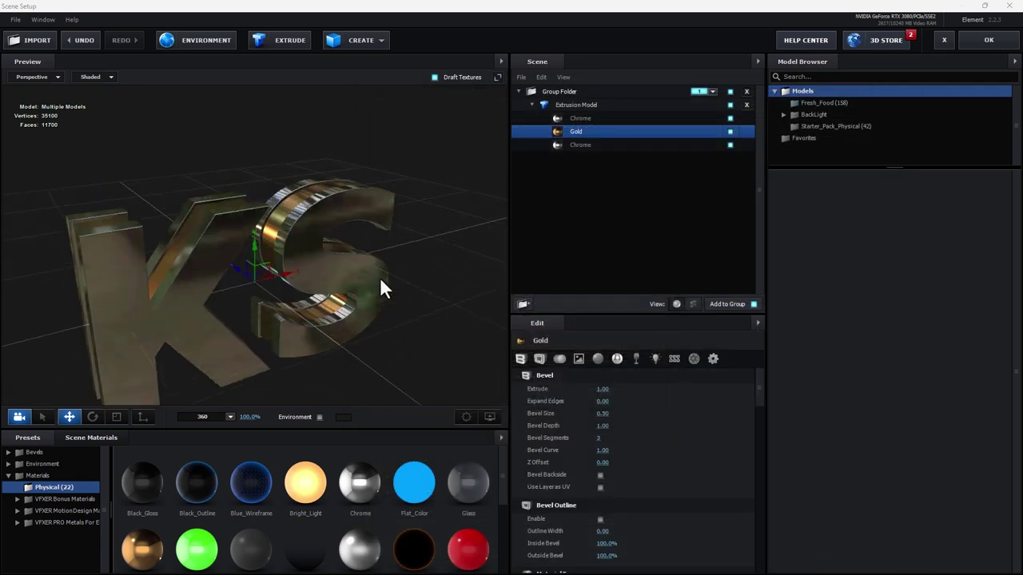
# Load Basic_2K_01.jpg as the texture and apply the scene back to Comp 1
pyautogui.click(177, 40)
pyautogui.click(543, 225)
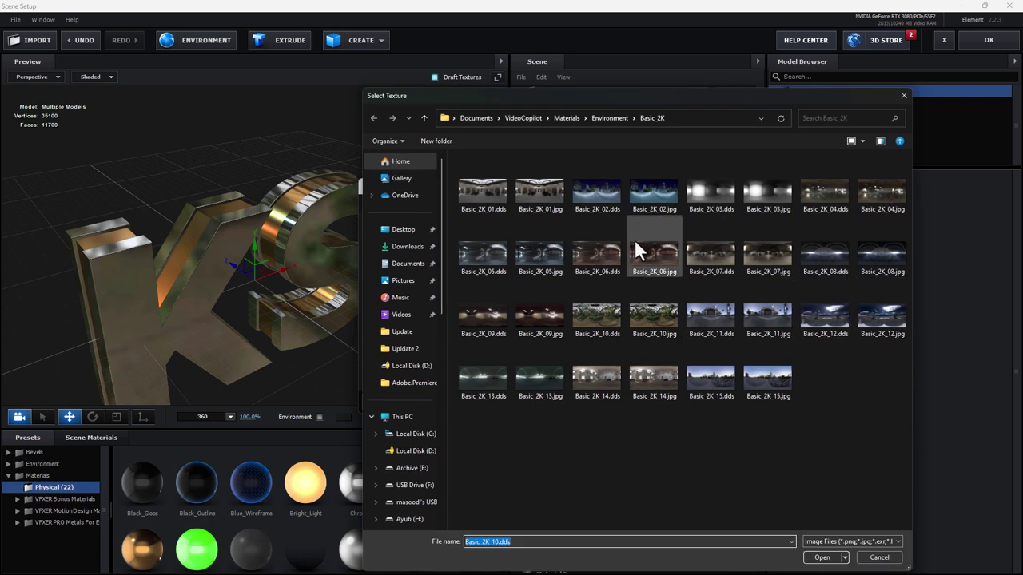
pyautogui.doubleClick(537, 187)
pyautogui.click(622, 392)
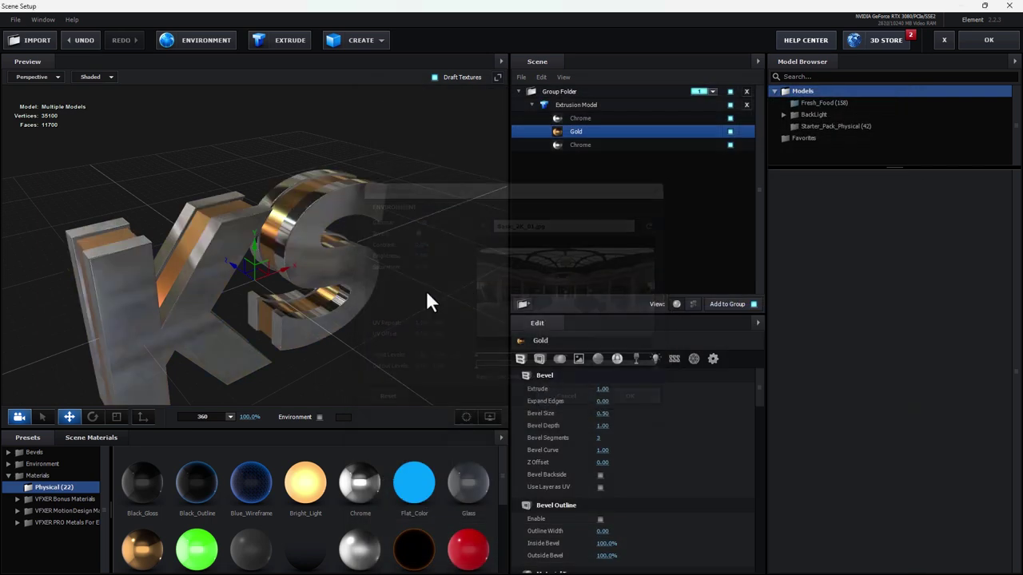
pyautogui.moveTo(426, 290); pyautogui.dragTo(458, 366)
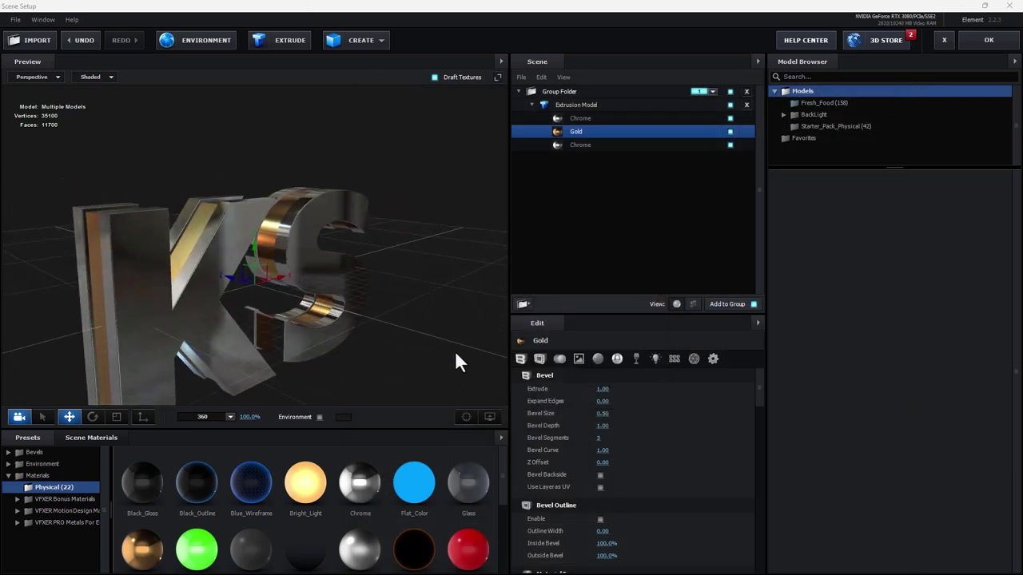
pyautogui.click(976, 39)
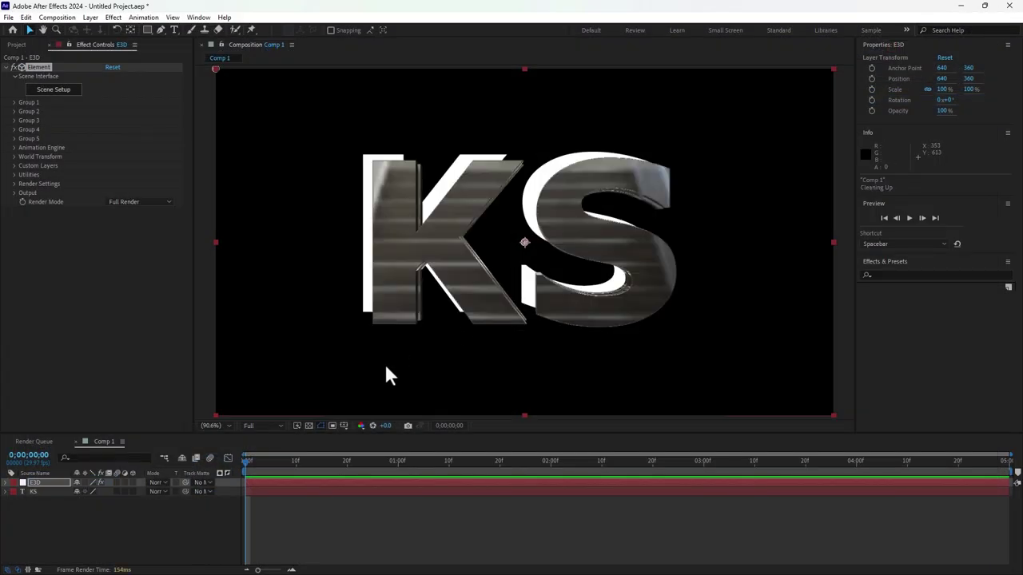
# Show the A/V Features column with layer visibility and lock switches in the timeline
pyautogui.click(7, 492)
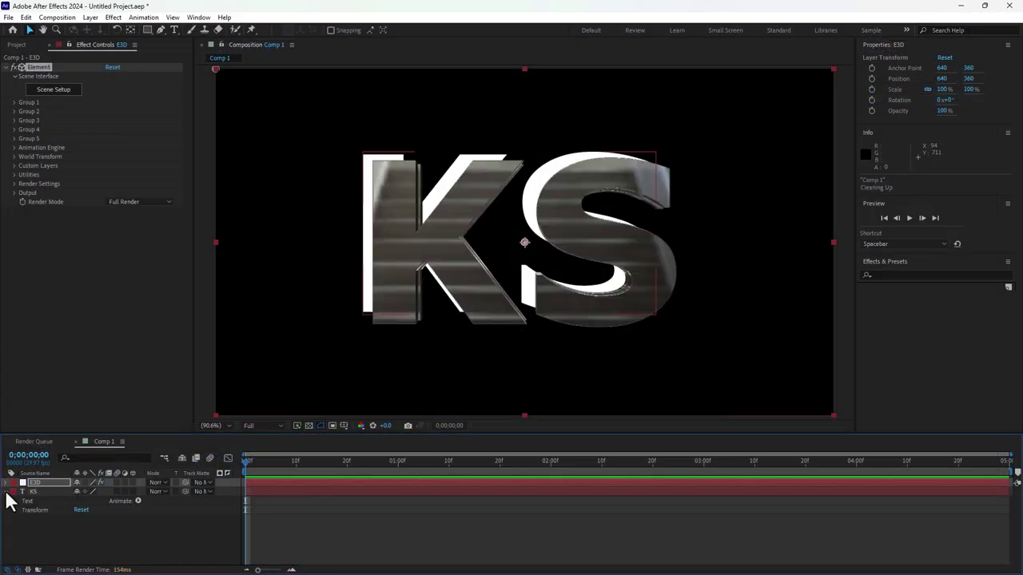
pyautogui.click(7, 492)
pyautogui.rightClick(183, 475)
pyautogui.moveTo(235, 508)
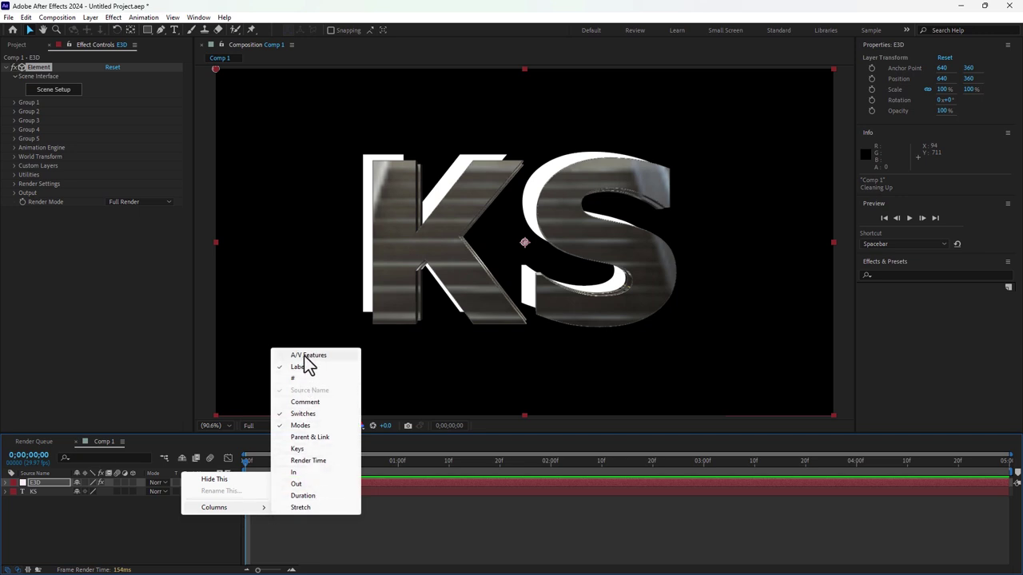
pyautogui.click(334, 356)
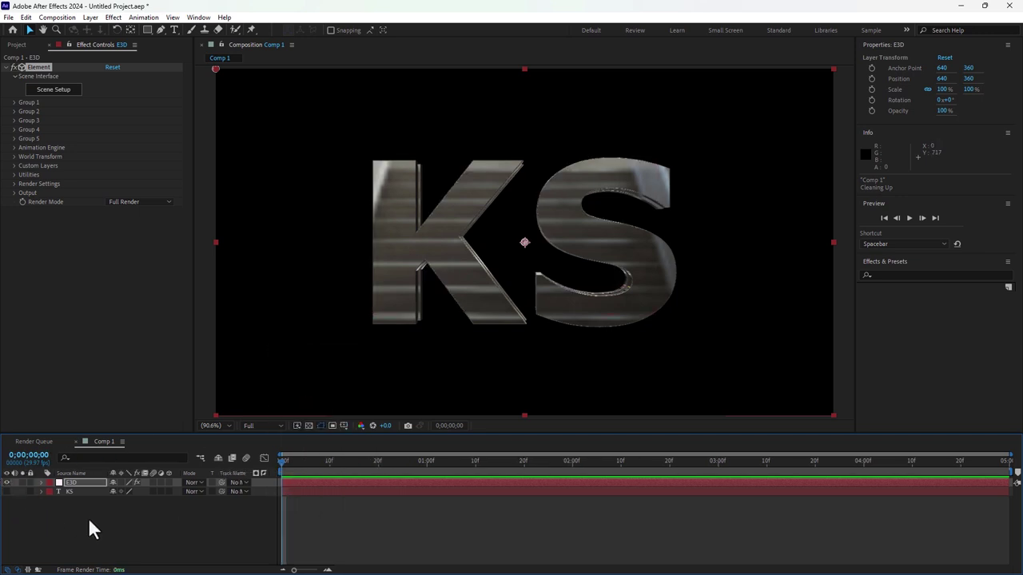
# Add Camera 1 to the comp using the 24mm lens preset
pyautogui.rightClick(179, 542)
pyautogui.moveTo(256, 399)
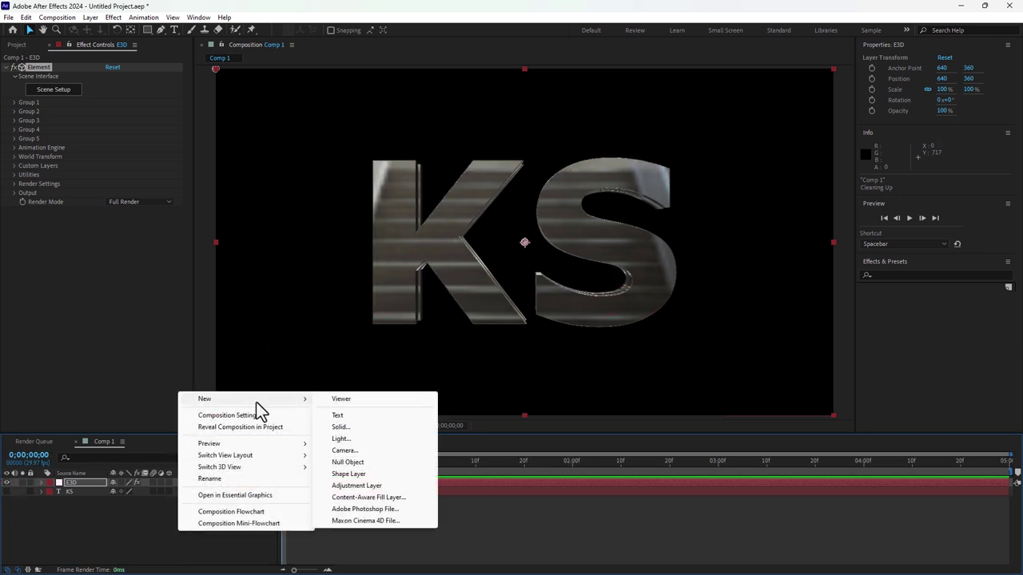
pyautogui.click(364, 451)
pyautogui.click(863, 156)
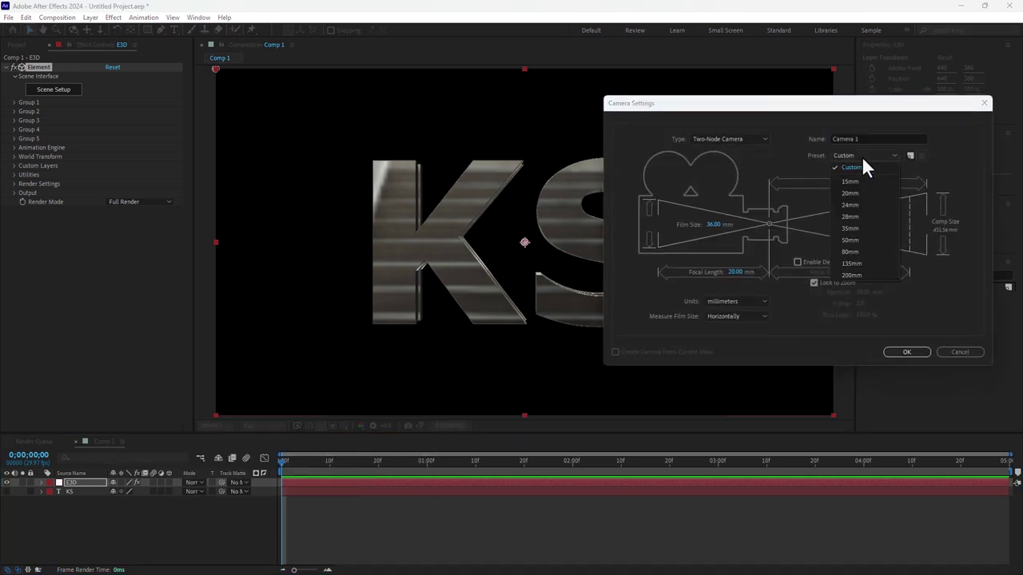
pyautogui.click(859, 207)
pyautogui.click(910, 352)
# Orbit Camera 1 to a steeper angle that shows the KS logo's bevels
pyautogui.click(73, 30)
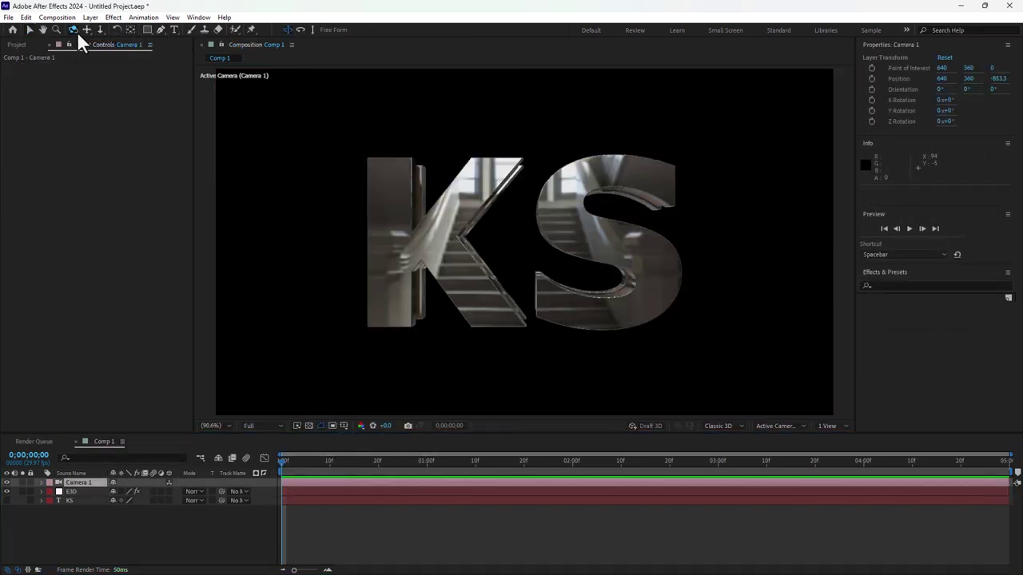
pyautogui.moveTo(518, 192); pyautogui.dragTo(524, 242)
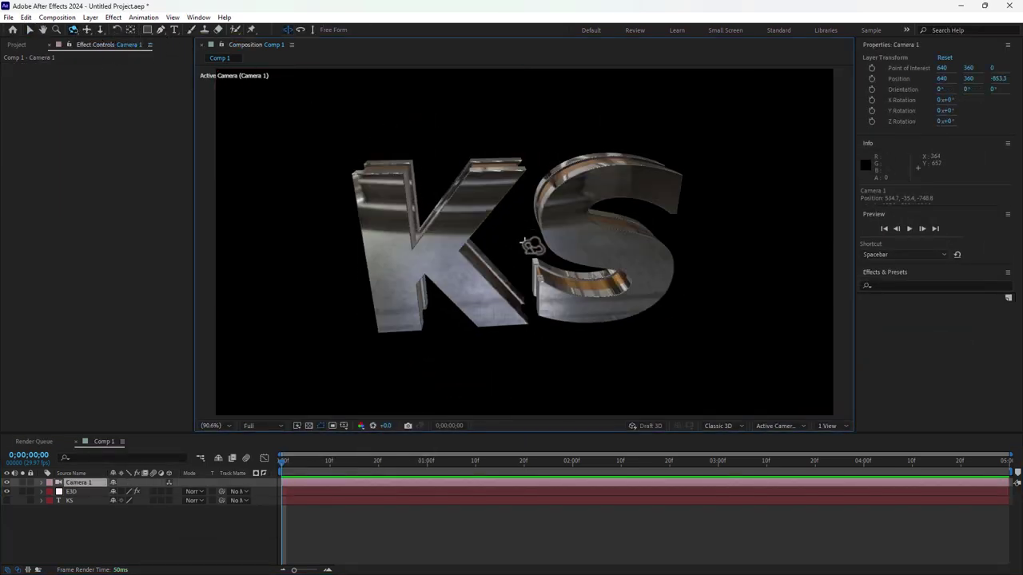
pyautogui.moveTo(627, 234); pyautogui.dragTo(495, 171)
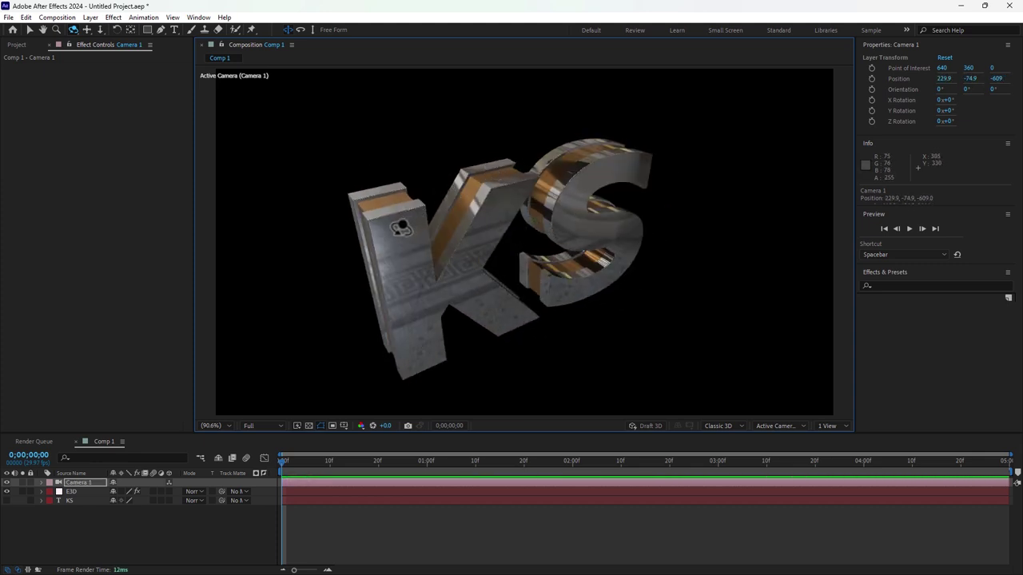
# Create a 400×400 composition named Texture and fill it with a comp-size pale magenta solid
pyautogui.click(225, 547)
pyautogui.hotkey('ctrl', 'n')
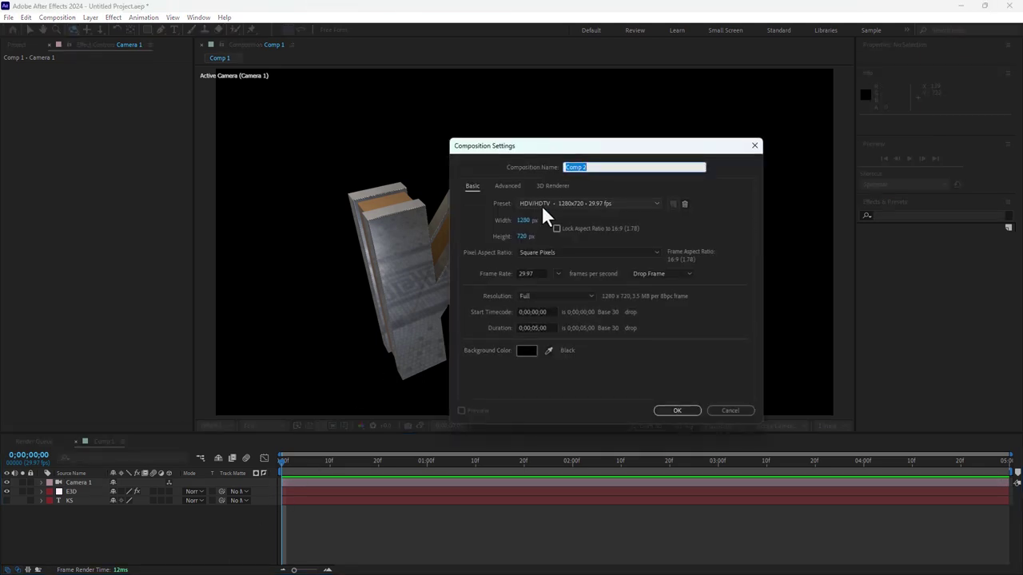
pyautogui.write('Tex')
pyautogui.write('tsre')
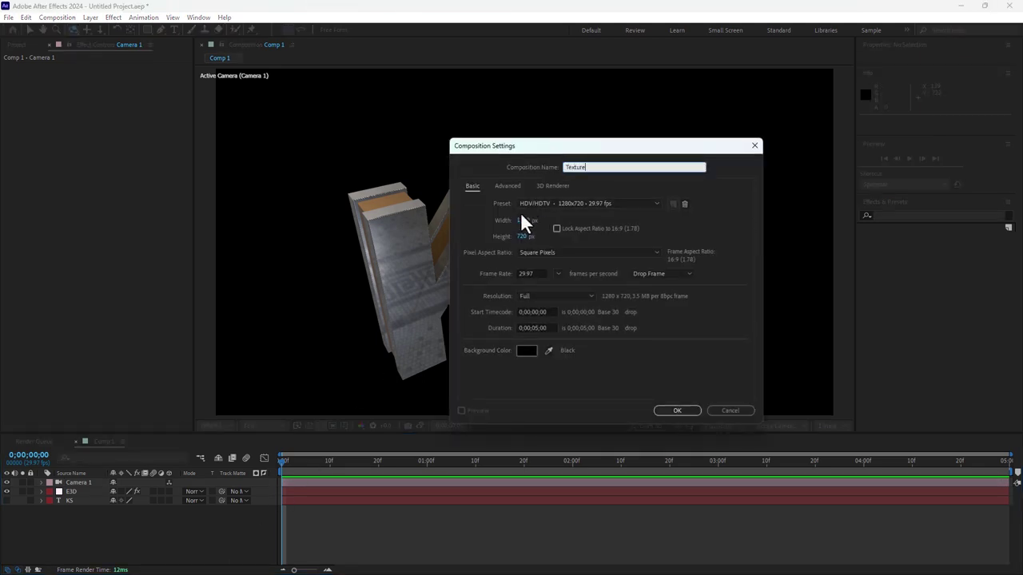
pyautogui.click(523, 220)
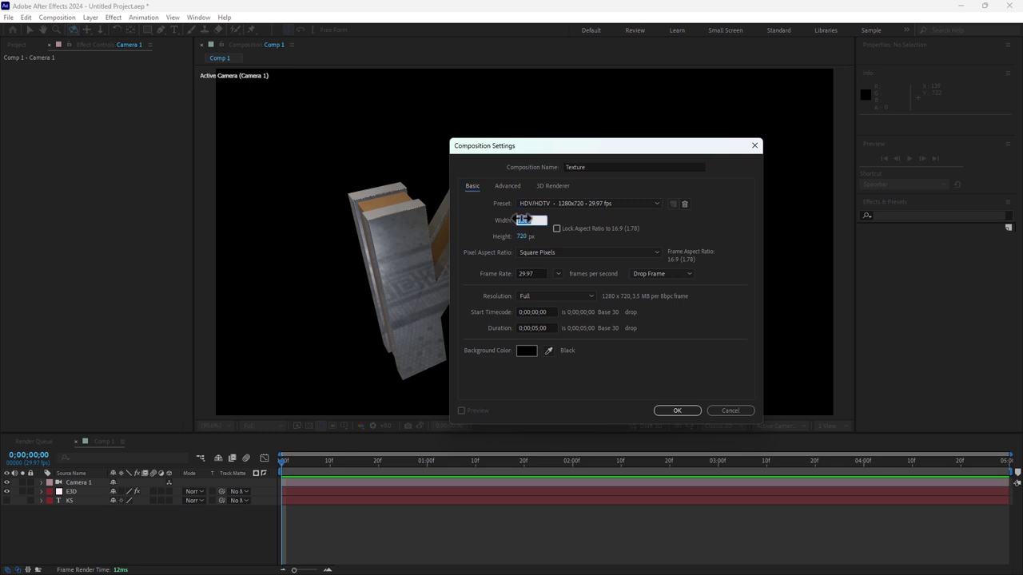
pyautogui.write('400')
pyautogui.press('Tab')
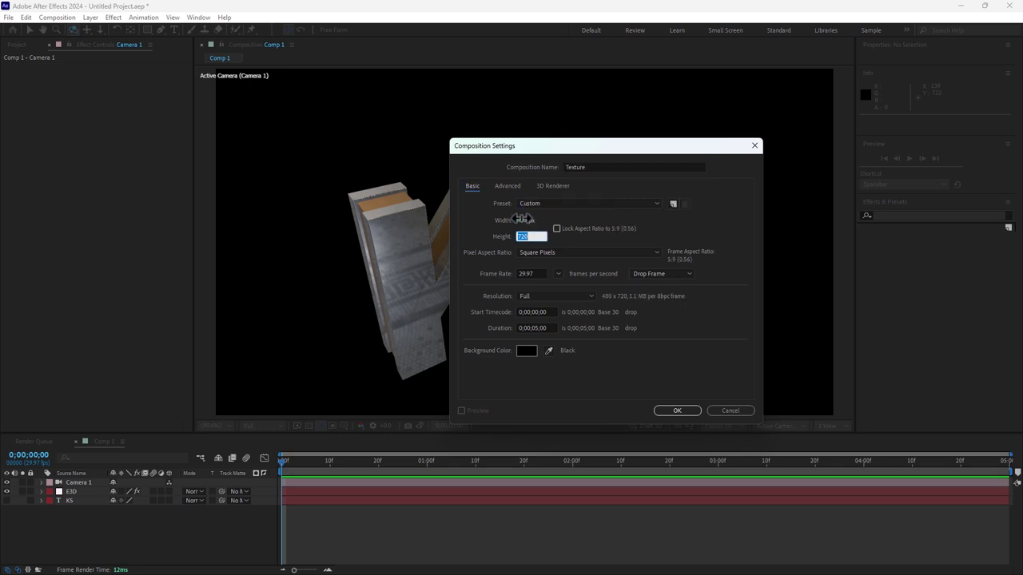
pyautogui.write('400')
pyautogui.press('Return')
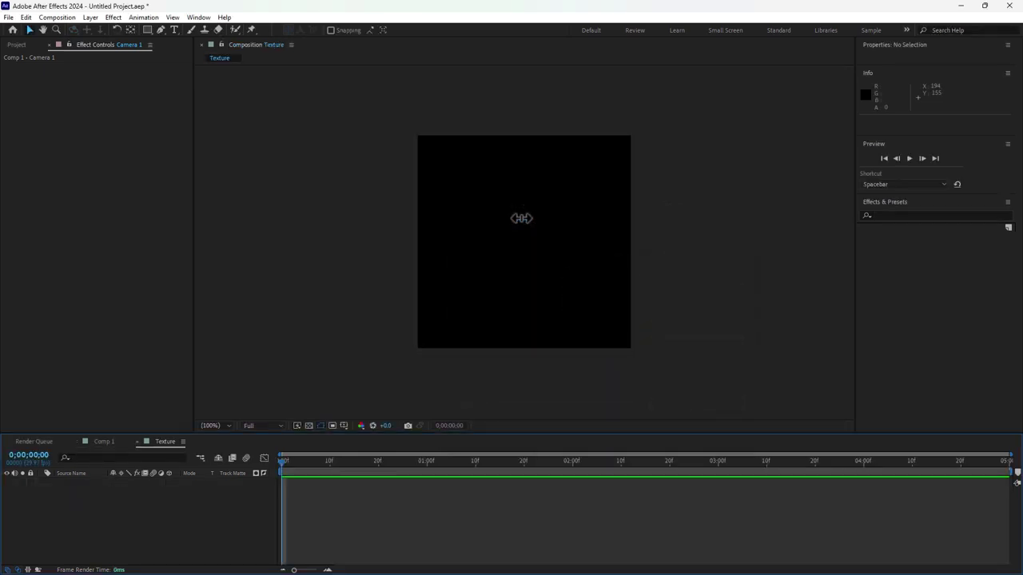
pyautogui.hotkey('ctrl', 'y')
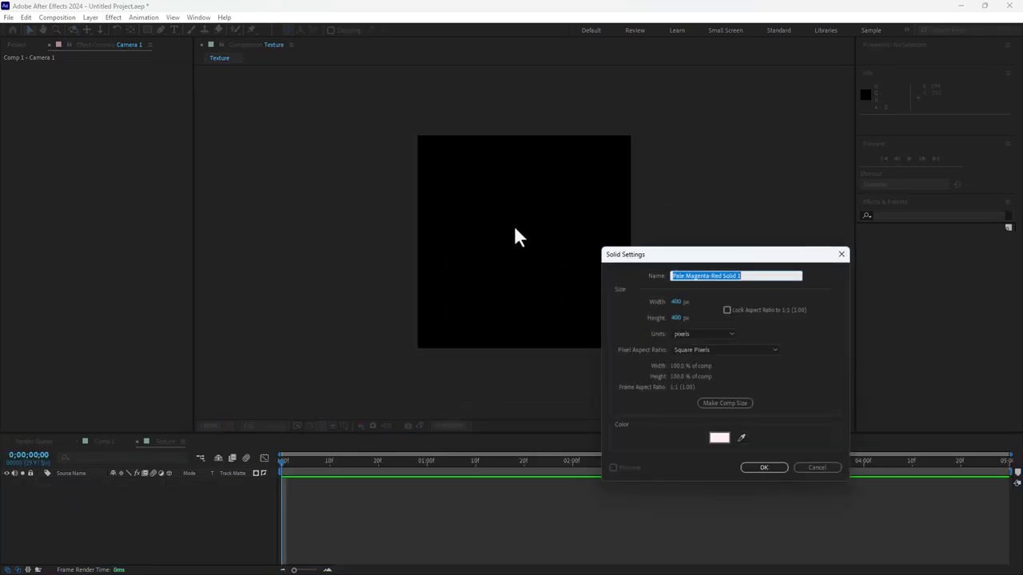
pyautogui.press('Return')
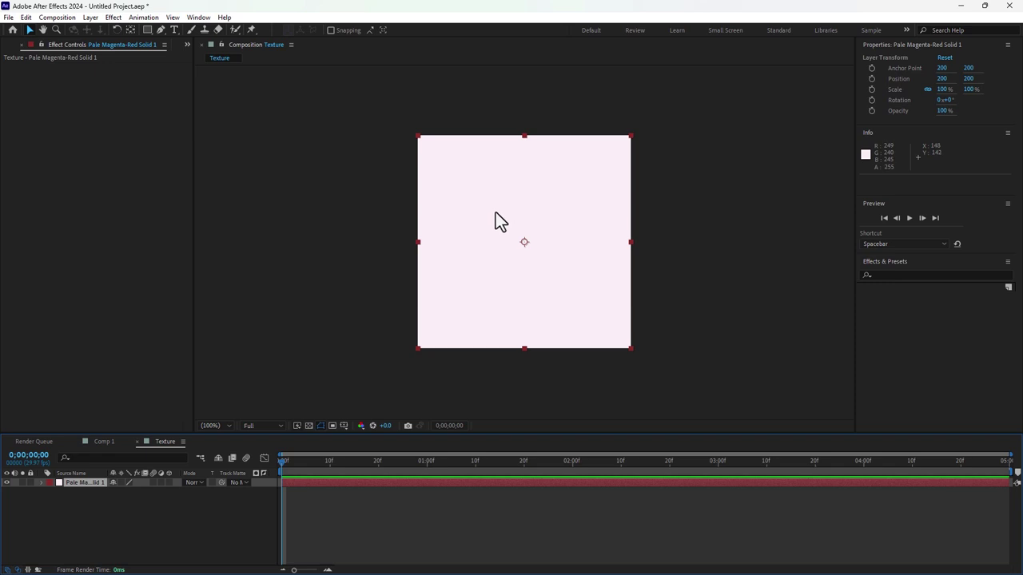
# Apply Fractal Noise from Effects & Presets to the pale magenta solid and set Noise Type to Block
pyautogui.click(79, 482)
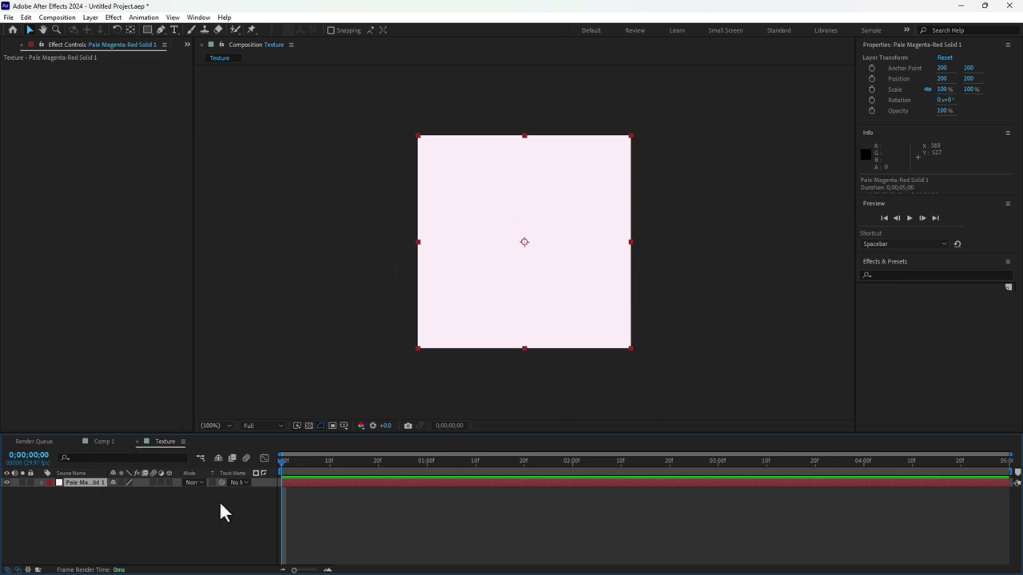
pyautogui.click(882, 274)
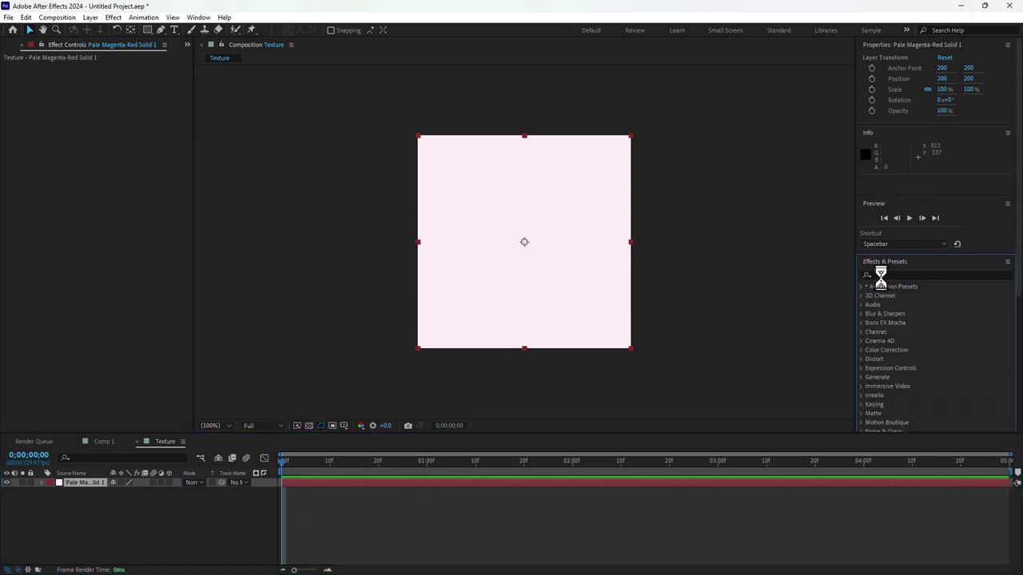
pyautogui.click(881, 275)
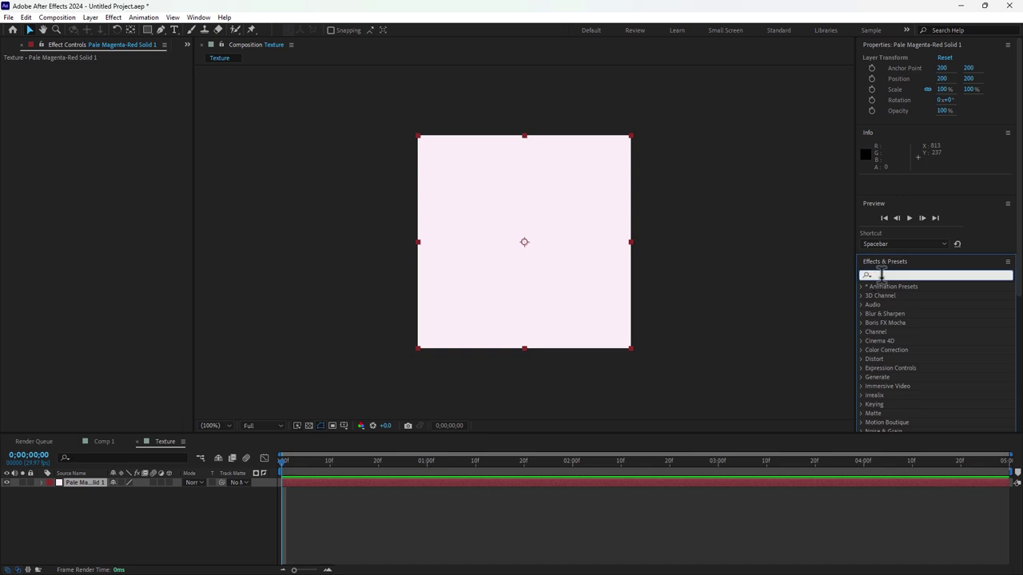
pyautogui.write('fractal')
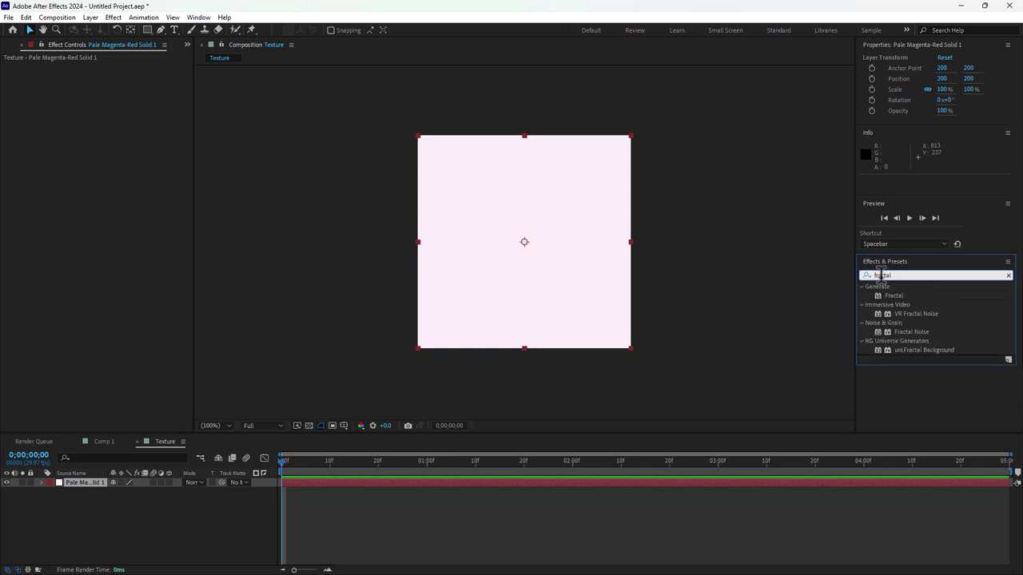
pyautogui.moveTo(911, 332); pyautogui.dragTo(558, 240)
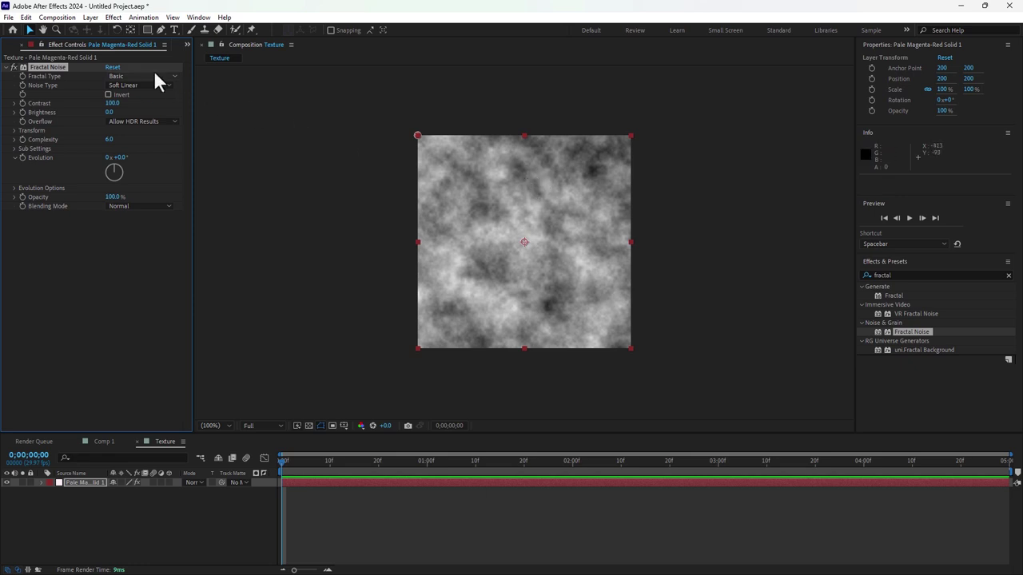
pyautogui.click(127, 85)
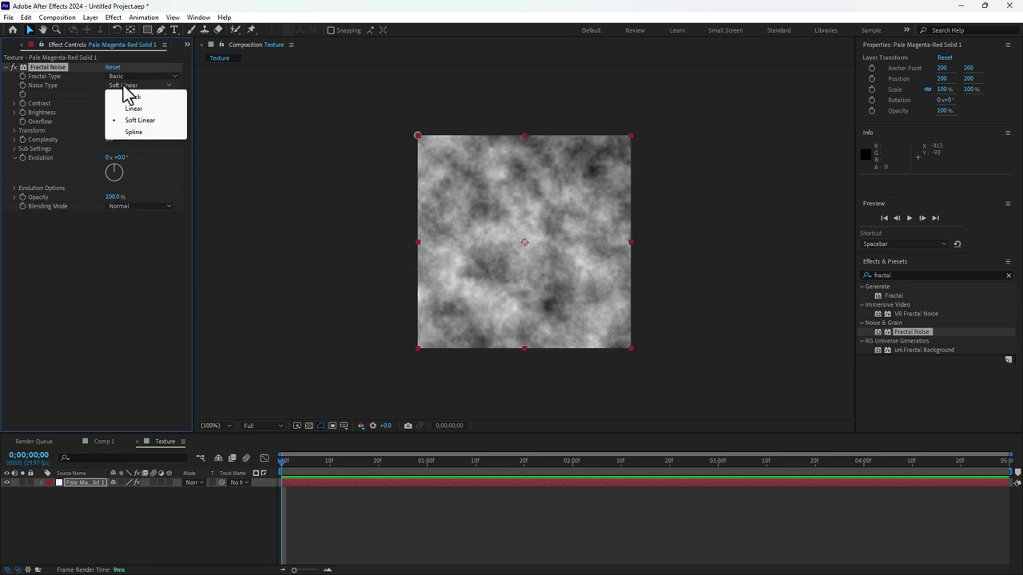
pyautogui.click(149, 98)
# Set Fractal Noise to Max fractal type, Scale 65, Contrast 197 and Brightness -72
pyautogui.press('.')
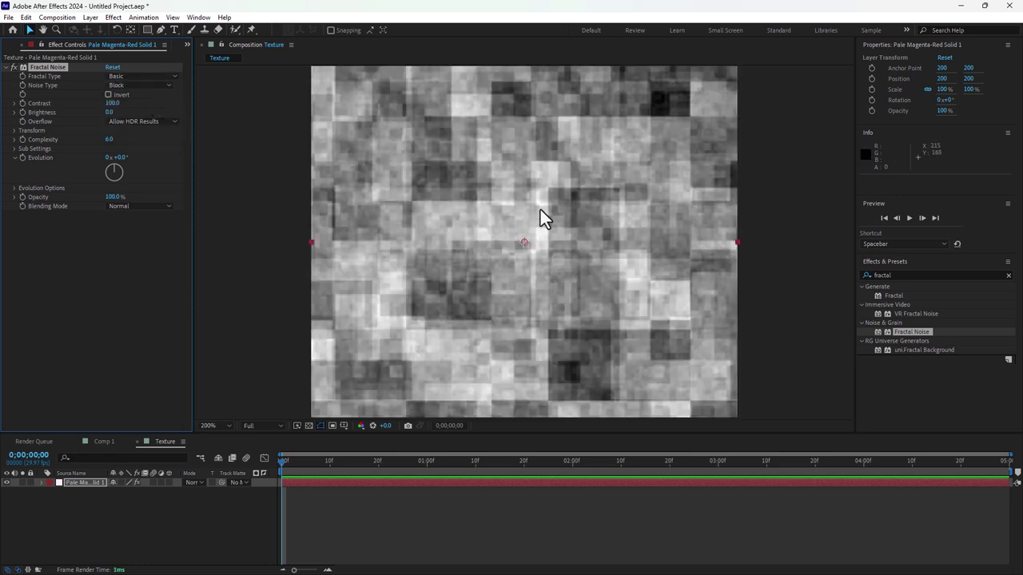
pyautogui.click(132, 77)
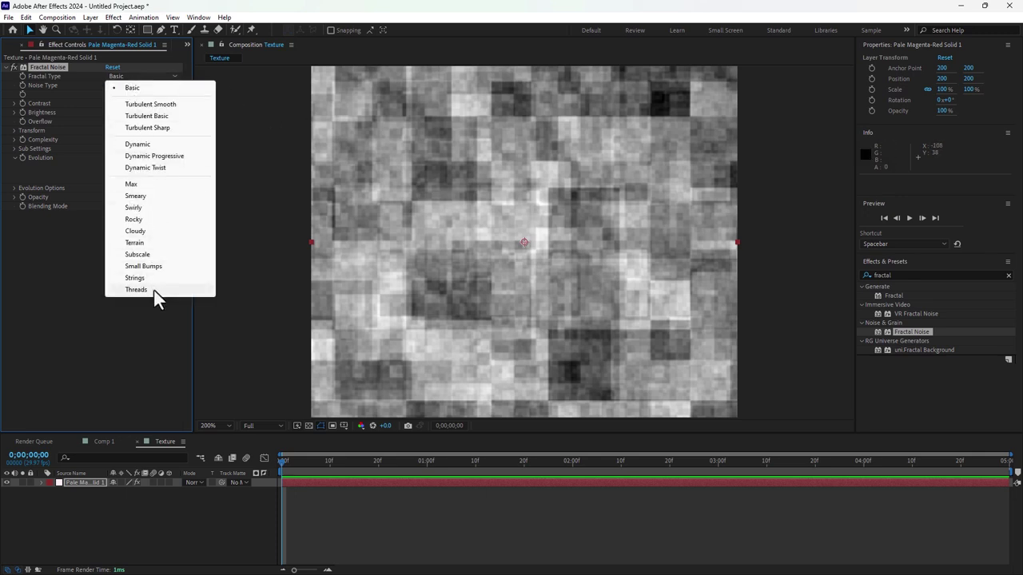
pyautogui.click(157, 185)
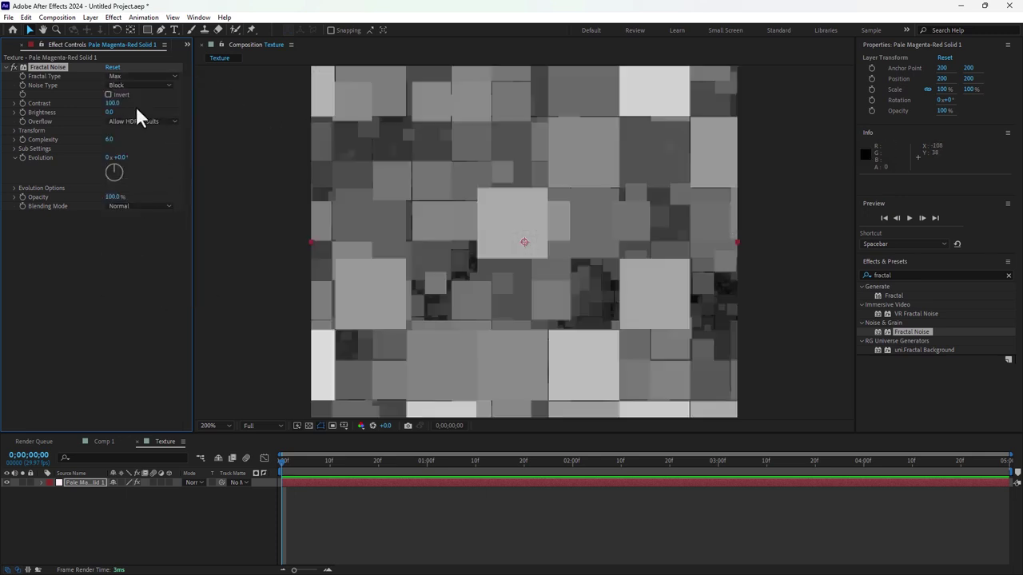
pyautogui.click(13, 130)
pyautogui.moveTo(110, 160)
pyautogui.mouseDown()
pyautogui.moveTo(83, 154)
pyautogui.moveTo(104, 138)
pyautogui.mouseUp()
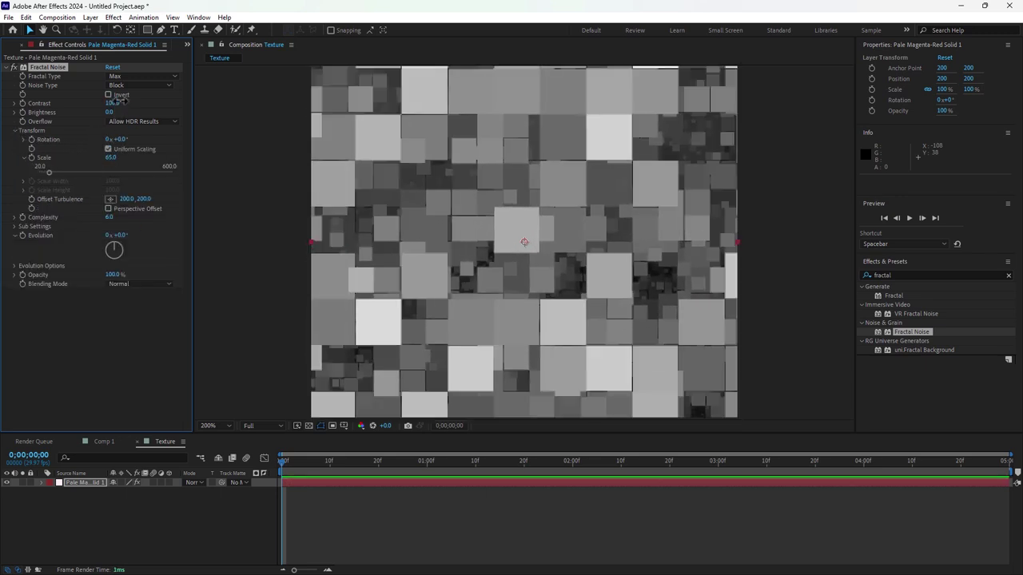
pyautogui.moveTo(112, 103)
pyautogui.mouseDown()
pyautogui.moveTo(128, 104)
pyautogui.moveTo(73, 114)
pyautogui.moveTo(144, 105)
pyautogui.mouseUp()
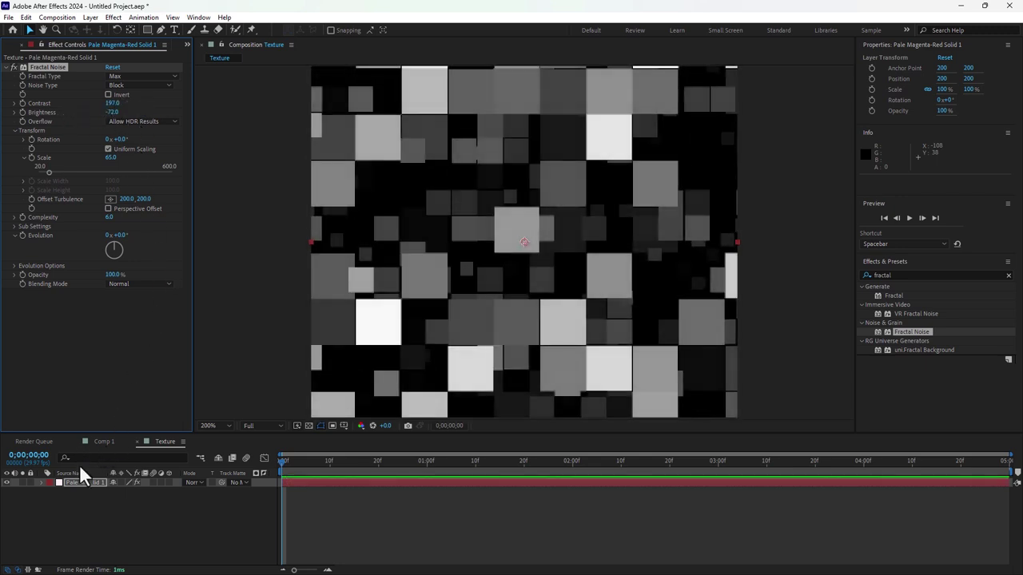
pyautogui.click(86, 483)
pyautogui.click(906, 271)
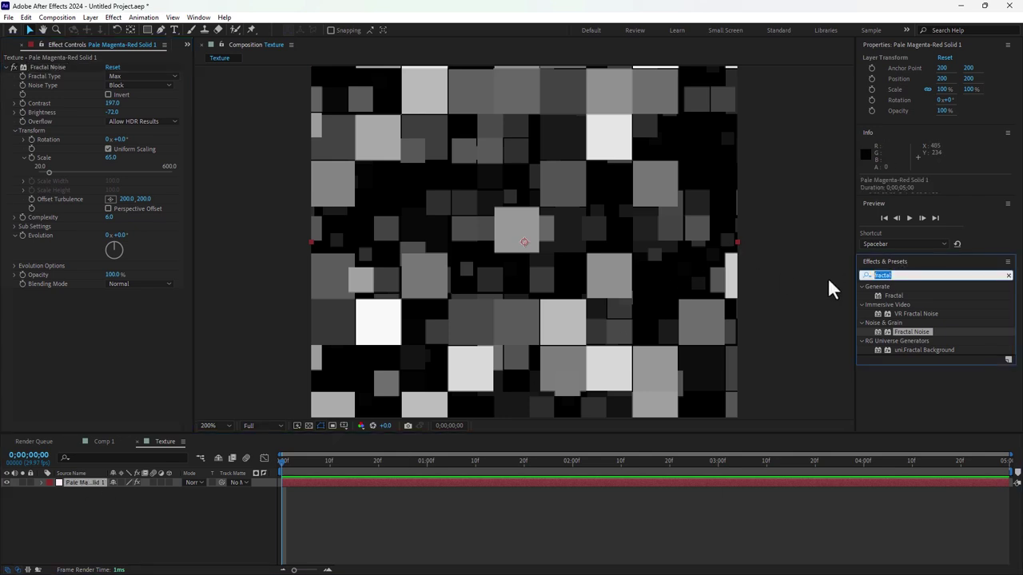
# Add Hue/Saturation with Colorize on, saturation 100 and hue shifted to gold (~42°)
pyautogui.write('hue')
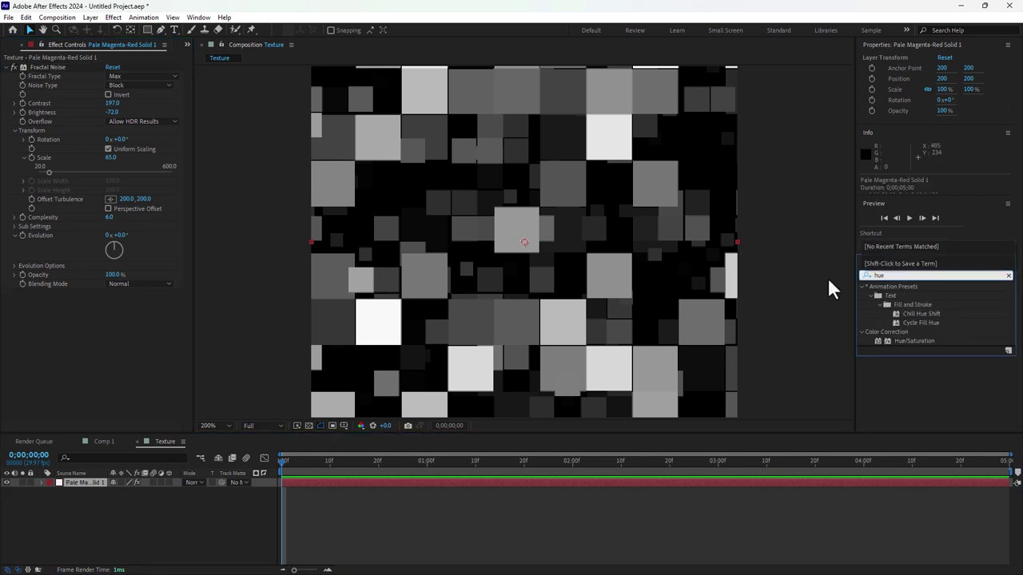
pyautogui.doubleClick(911, 340)
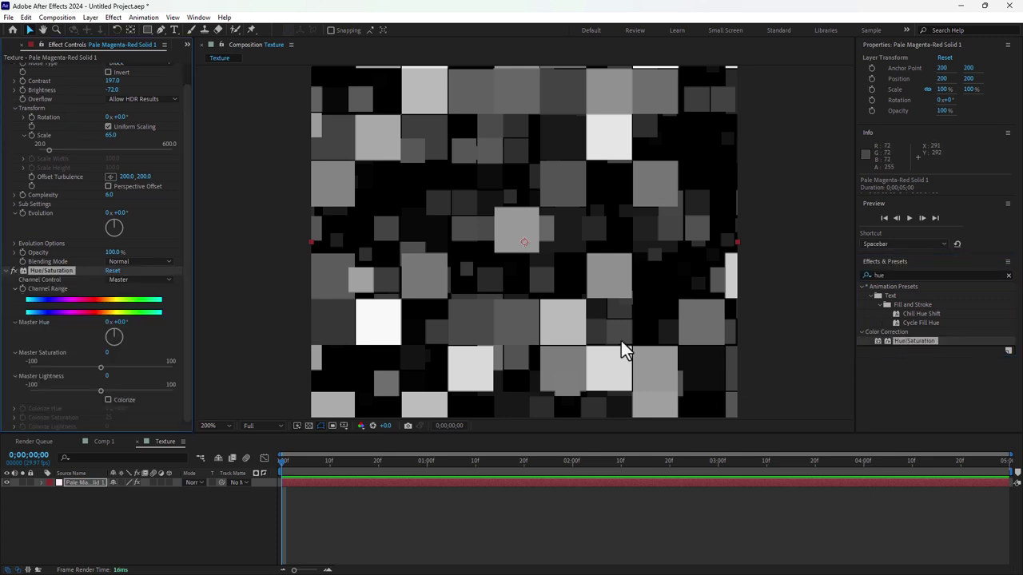
pyautogui.click(108, 400)
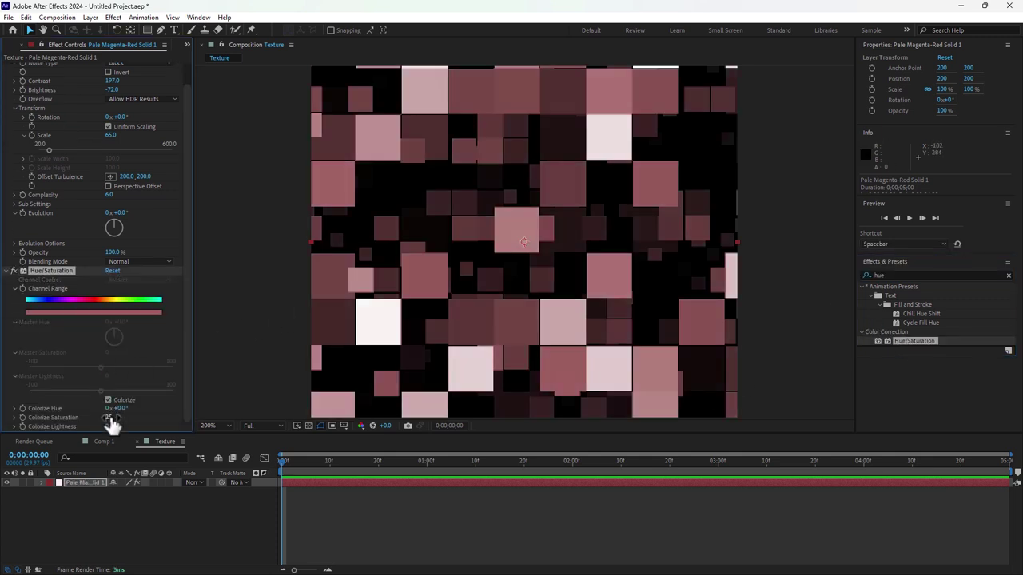
pyautogui.moveTo(110, 417); pyautogui.dragTo(198, 415)
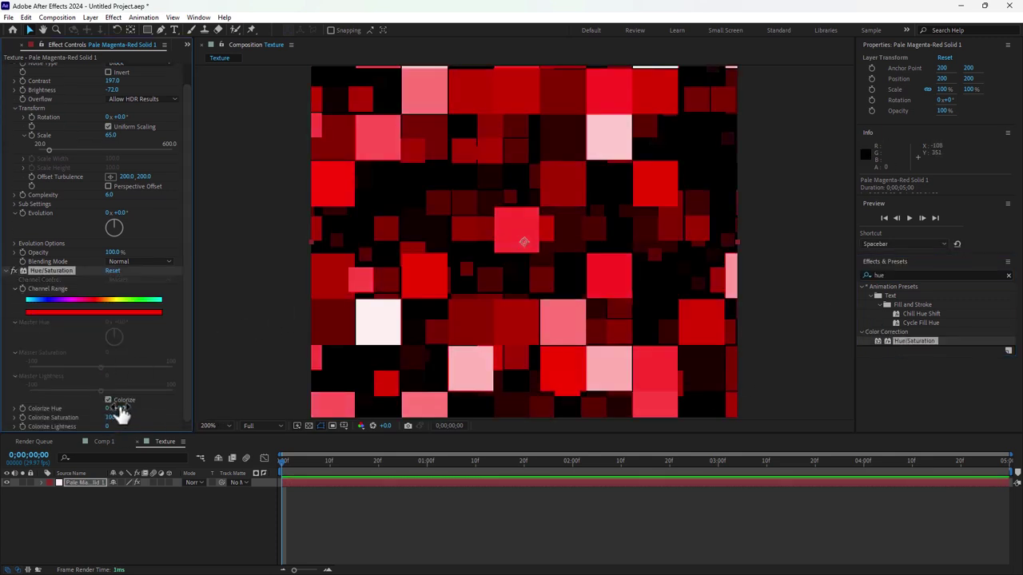
pyautogui.moveTo(118, 410); pyautogui.dragTo(143, 408)
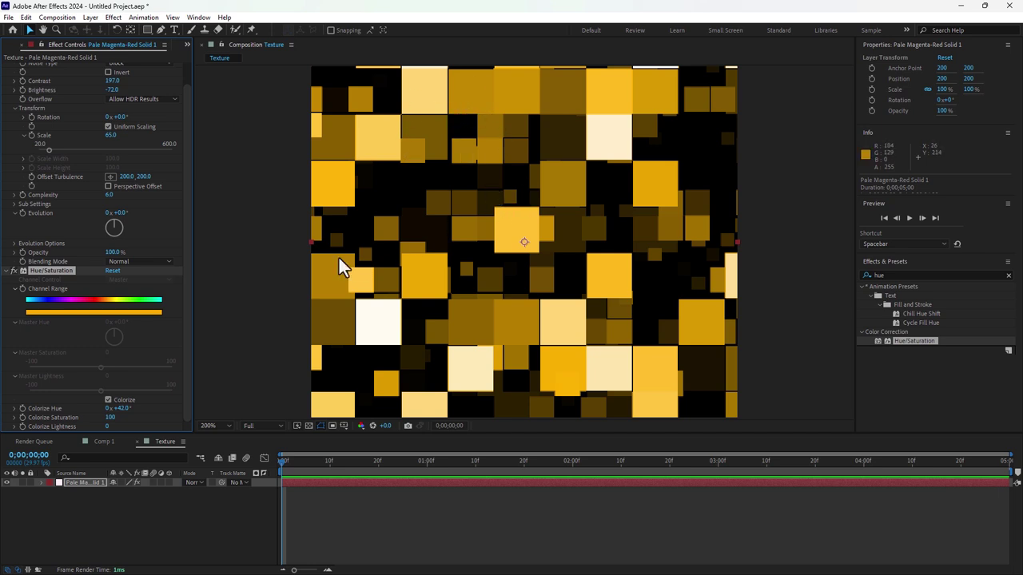
# Compare Fractal Noise blending modes and settle on Multiply
pyautogui.scroll(1, 160, 181)
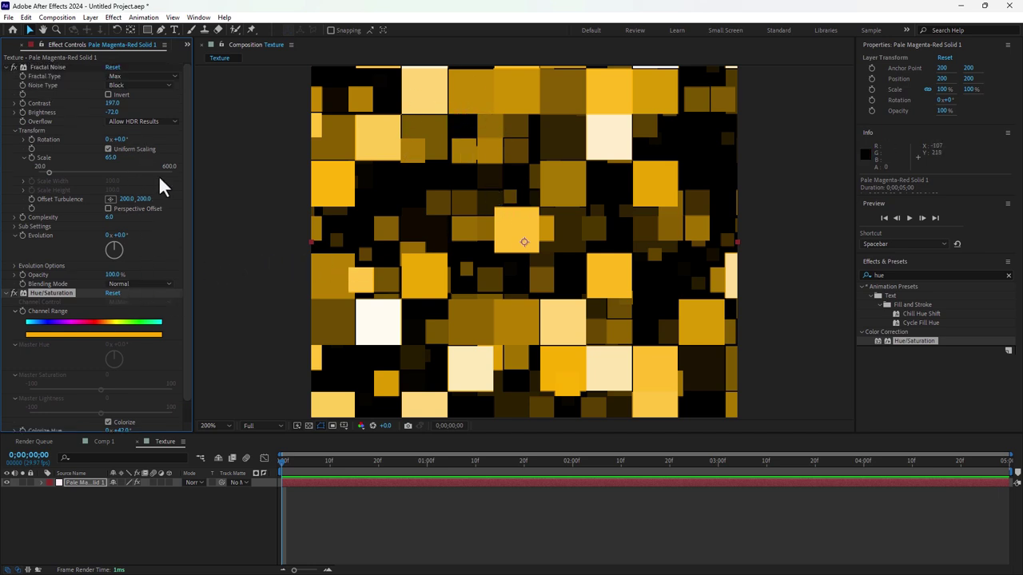
pyautogui.click(150, 283)
pyautogui.click(143, 327)
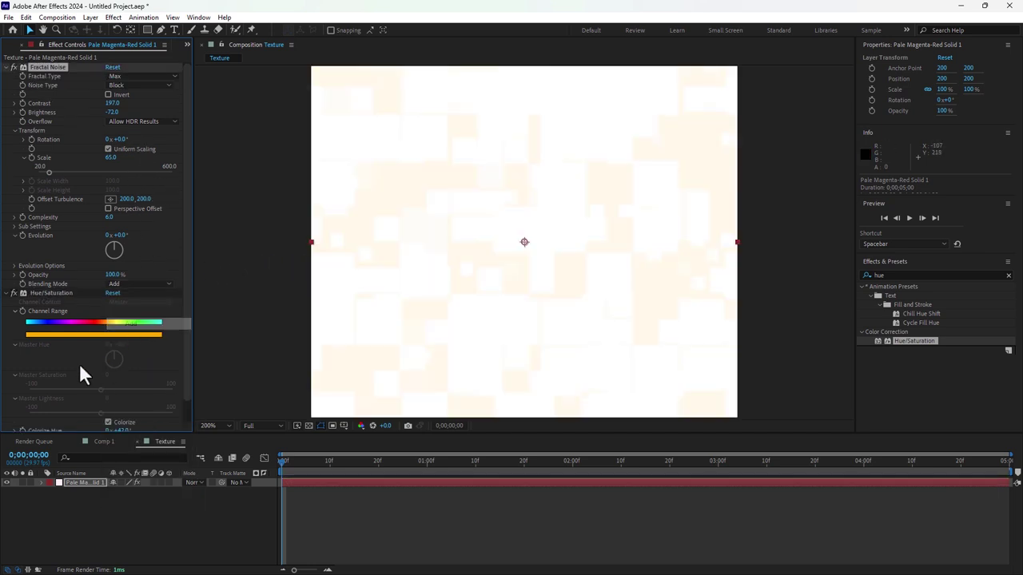
pyautogui.click(150, 283)
pyautogui.click(149, 336)
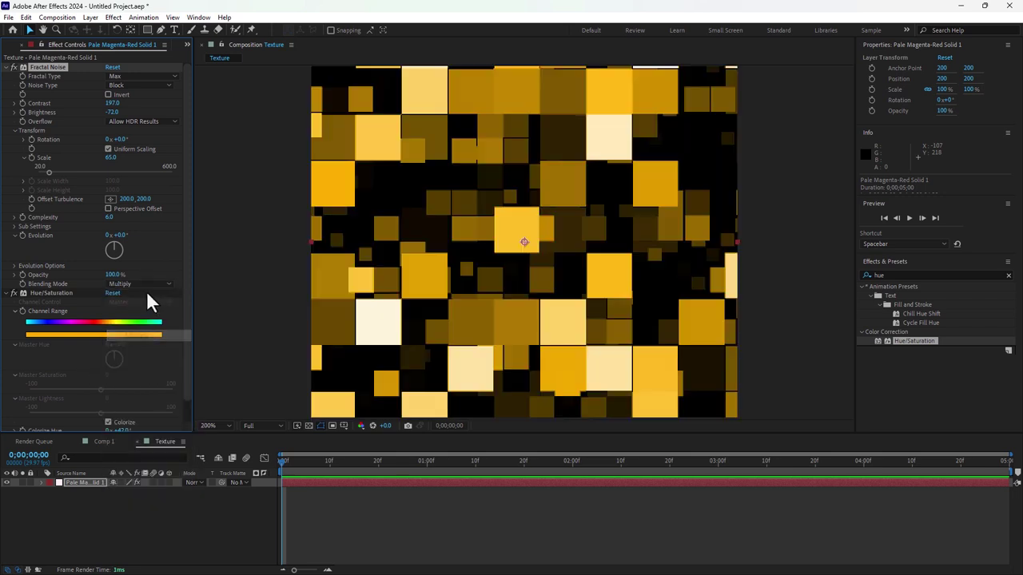
pyautogui.click(146, 283)
pyautogui.click(148, 347)
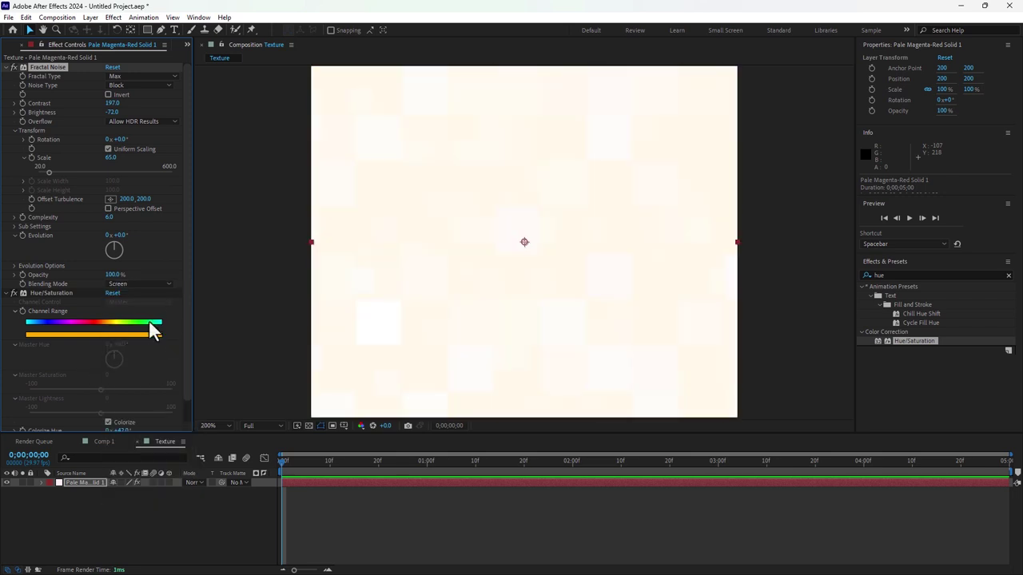
pyautogui.click(156, 284)
pyautogui.click(140, 371)
pyautogui.click(158, 284)
pyautogui.click(140, 382)
pyautogui.click(148, 285)
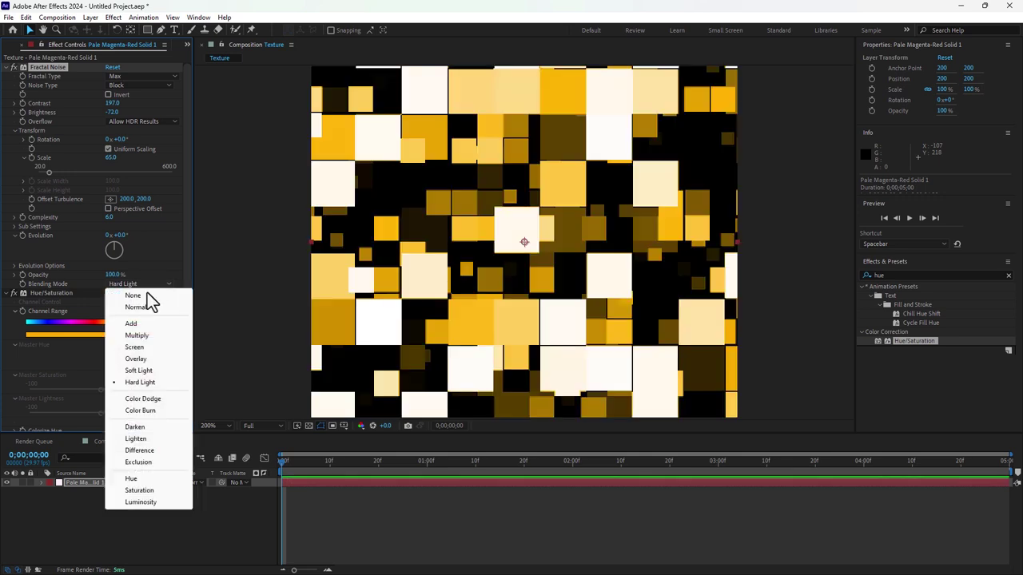
pyautogui.click(157, 397)
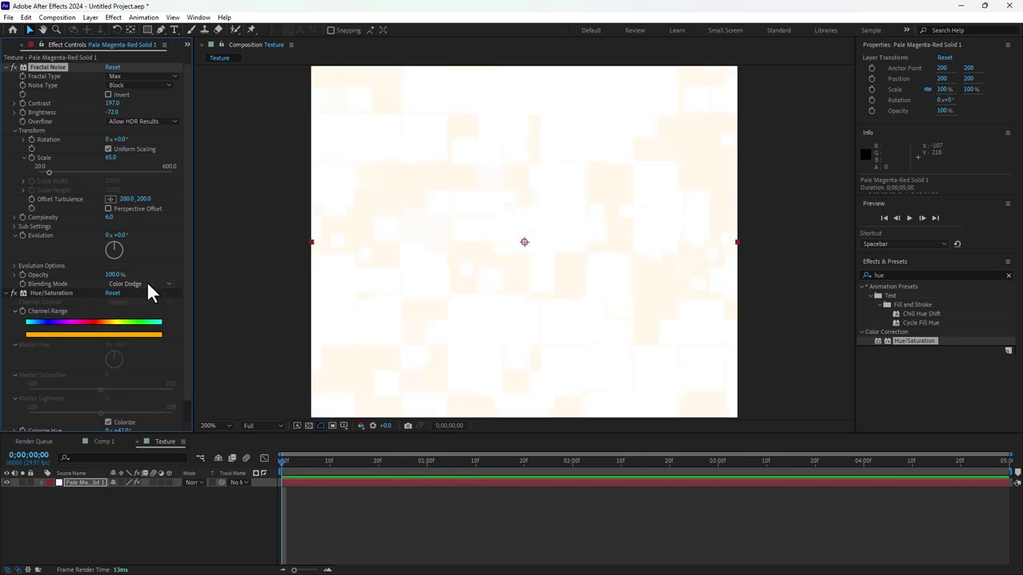
pyautogui.click(147, 283)
pyautogui.click(151, 410)
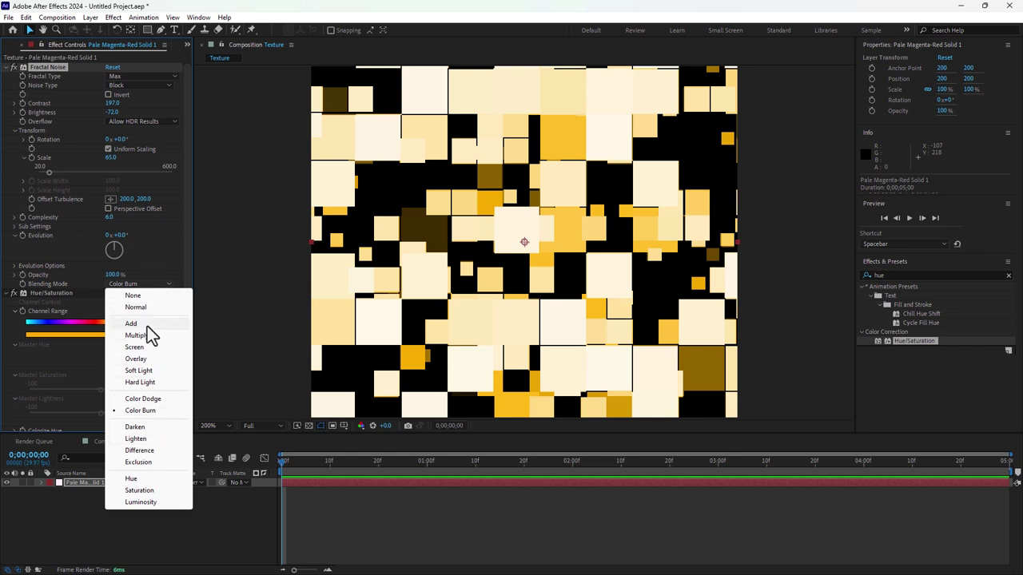
pyautogui.click(143, 335)
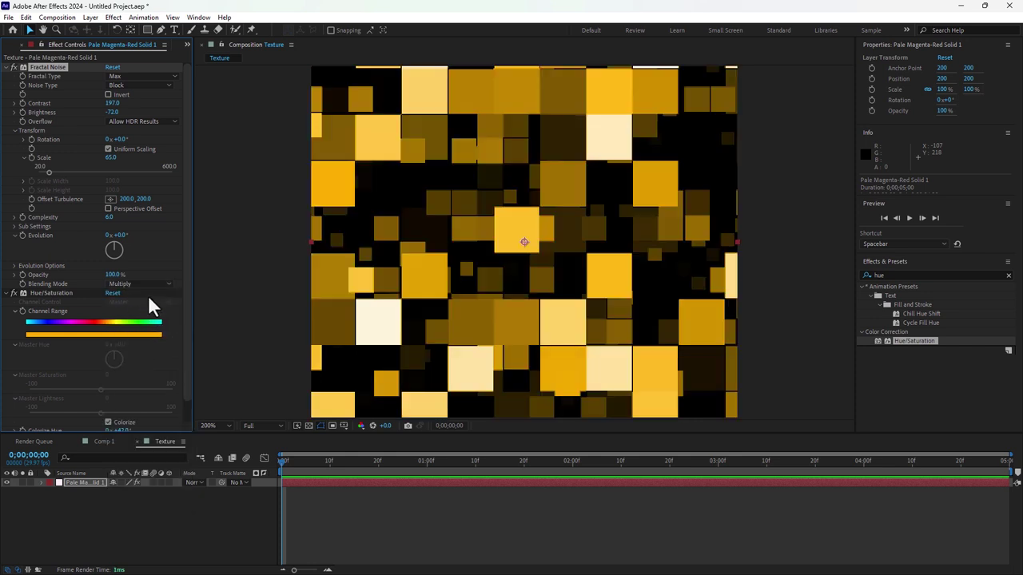
# Switch to Comp 1 and rename it to 'Final comp'
pyautogui.click(307, 427)
pyautogui.click(221, 532)
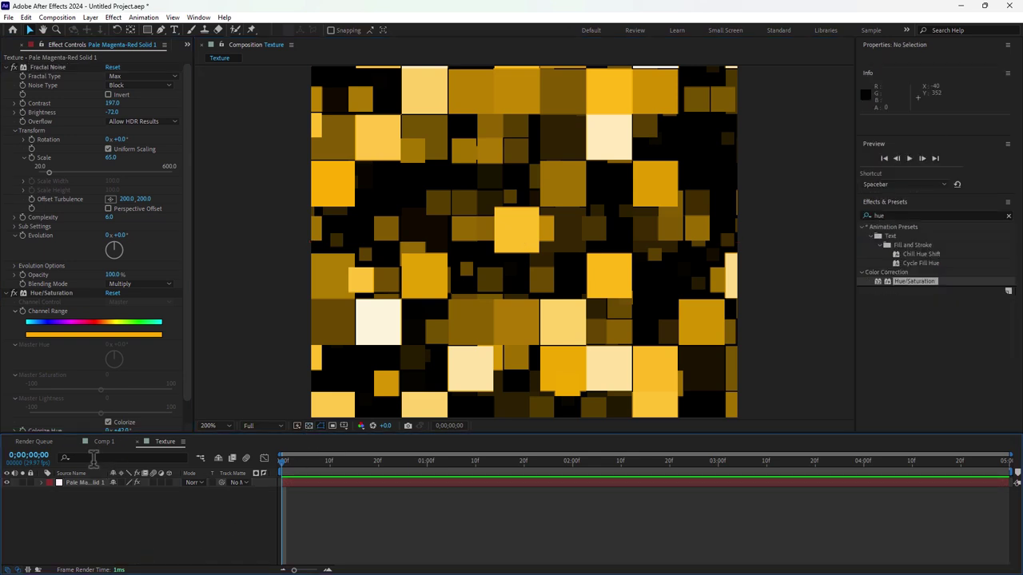
pyautogui.click(81, 484)
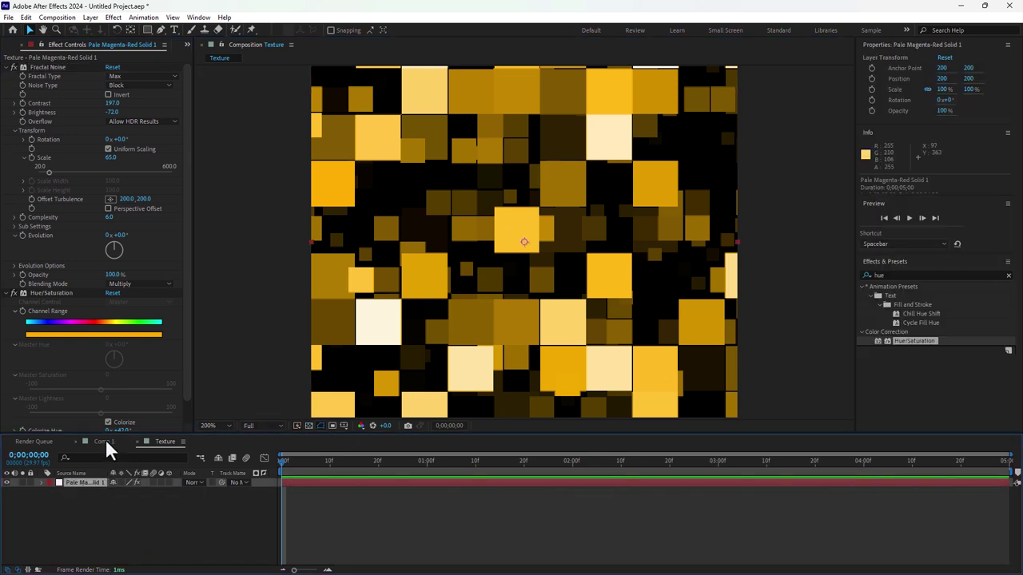
pyautogui.click(102, 441)
pyautogui.click(164, 442)
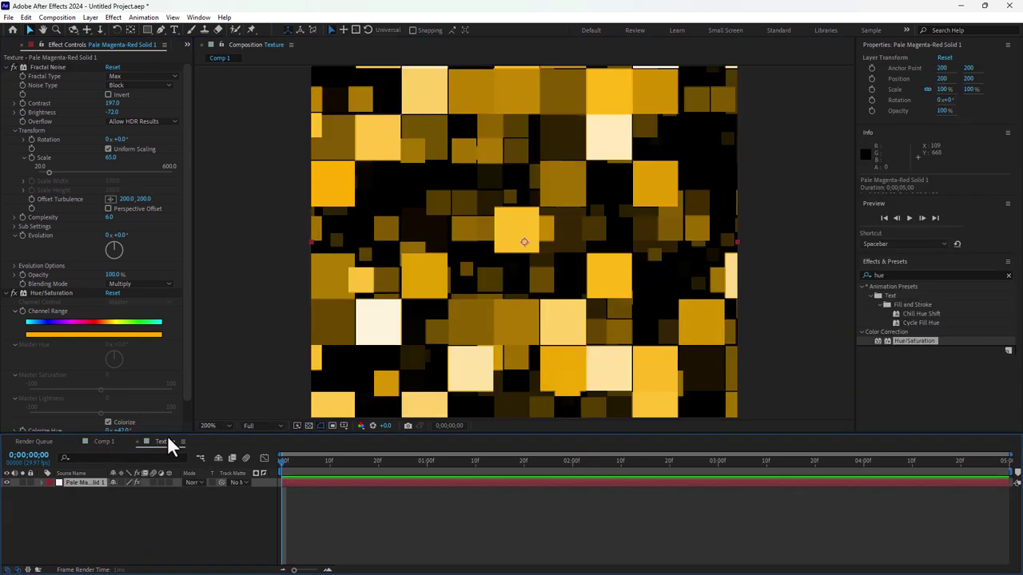
pyautogui.click(110, 446)
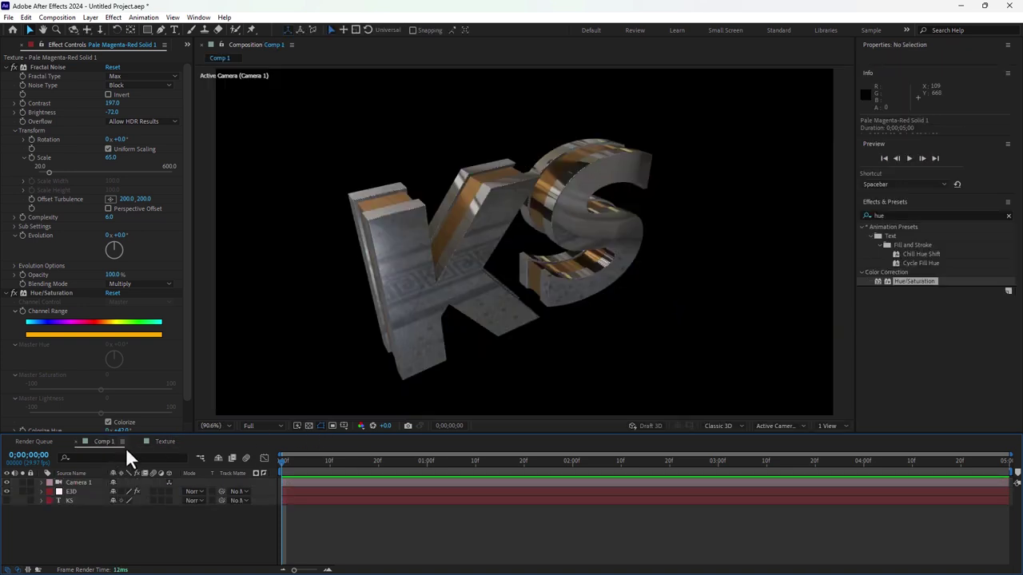
pyautogui.hotkey('ctrl', 'k')
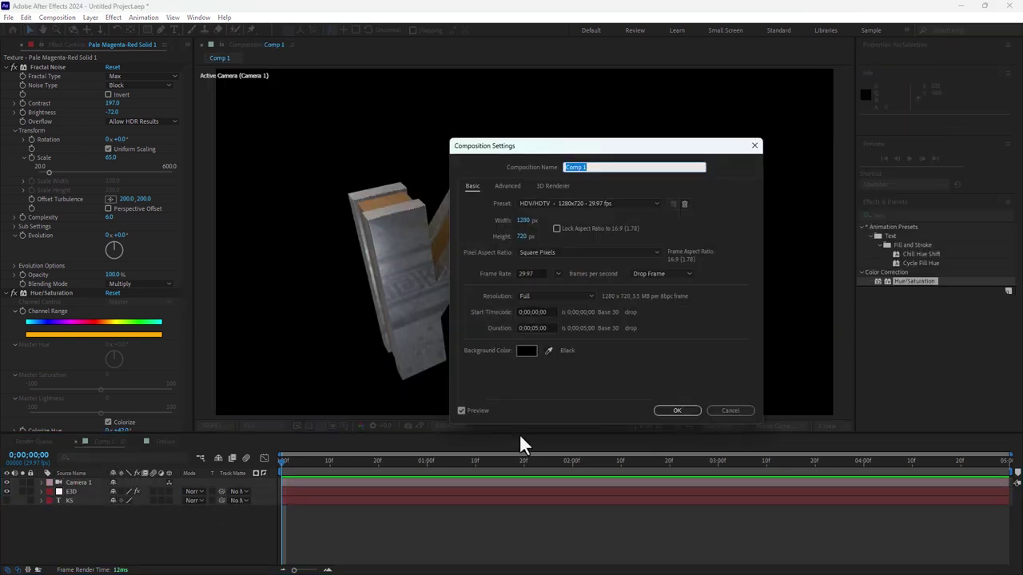
pyautogui.write('Final comp')
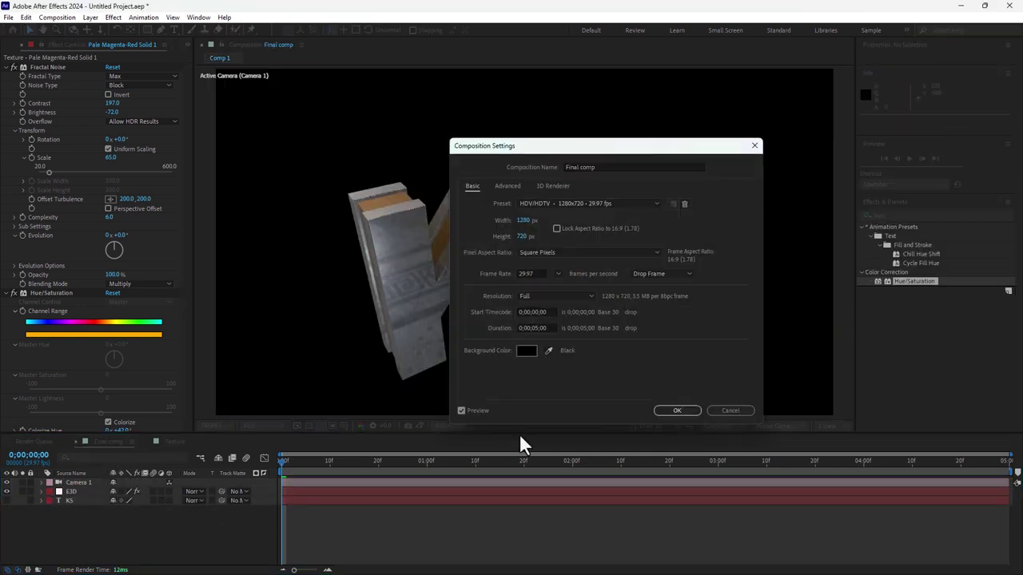
pyautogui.press('Return')
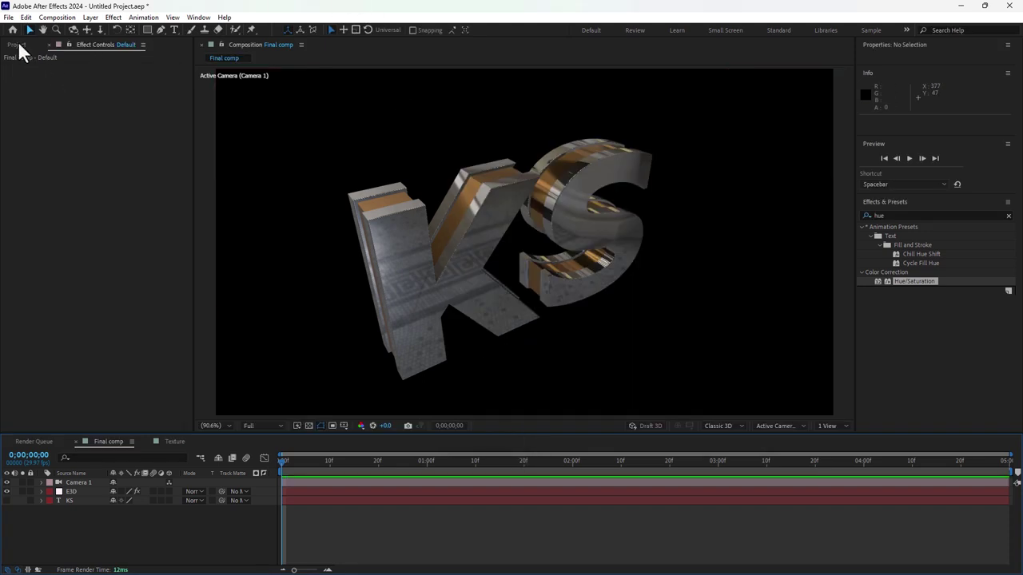
# Add the Texture comp as a hidden layer in Final comp
pyautogui.click(19, 45)
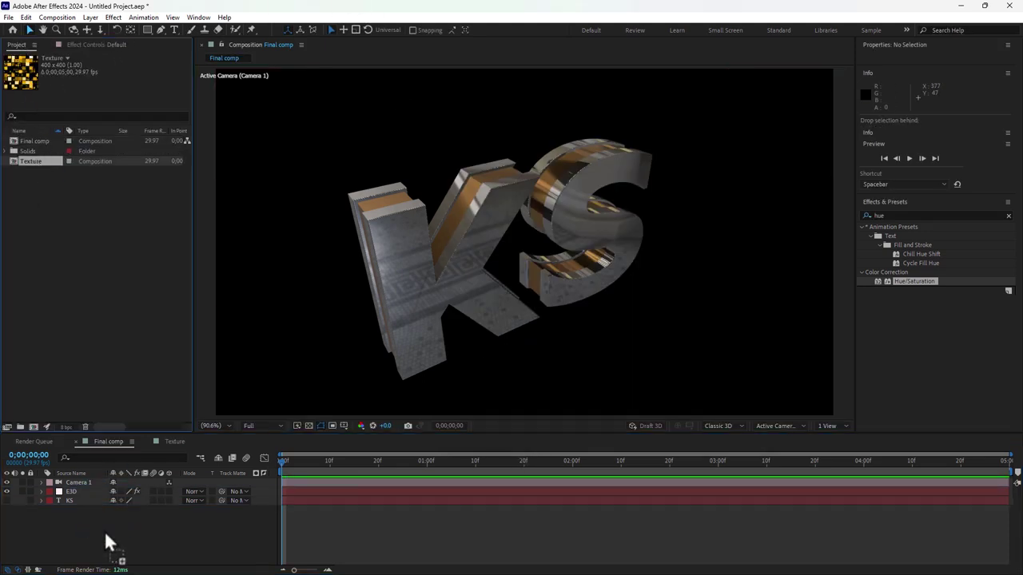
pyautogui.moveTo(35, 165); pyautogui.dragTo(32, 518)
pyautogui.click(7, 511)
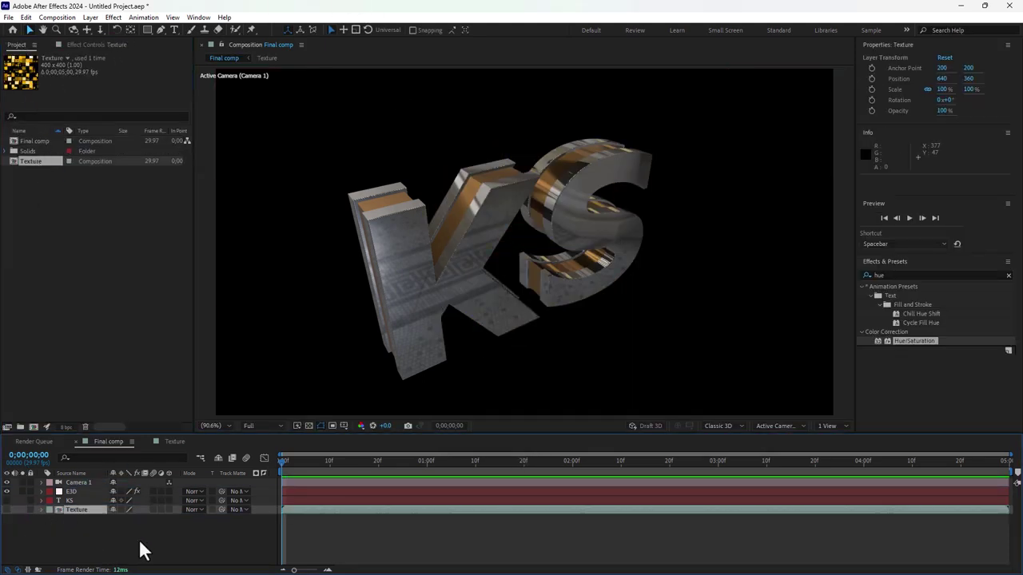
# On the E3D layer, expand Element's Custom Layers > Custom Texture Maps to set Layer 1's source
pyautogui.click(76, 490)
pyautogui.click(88, 45)
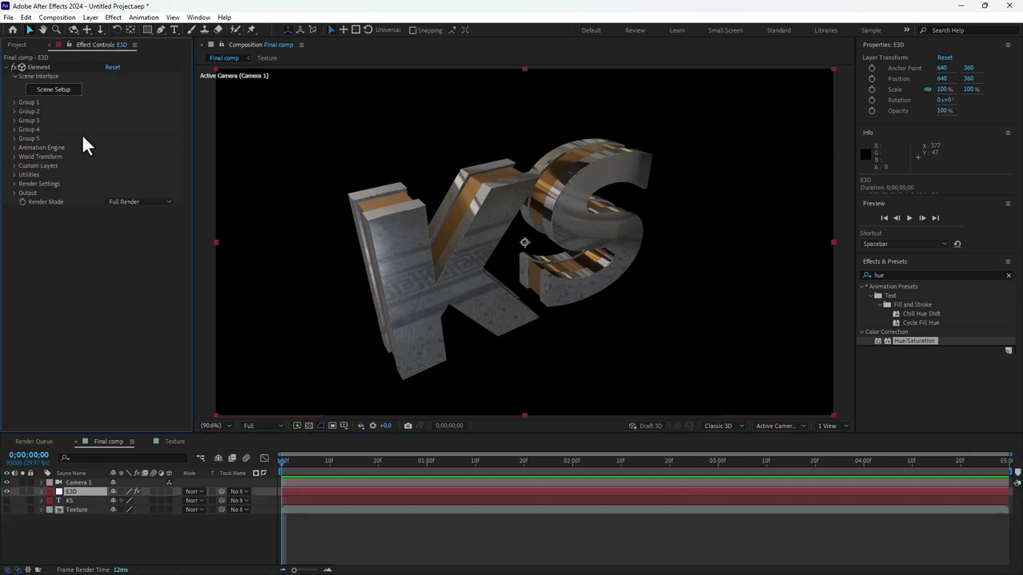
pyautogui.click(12, 166)
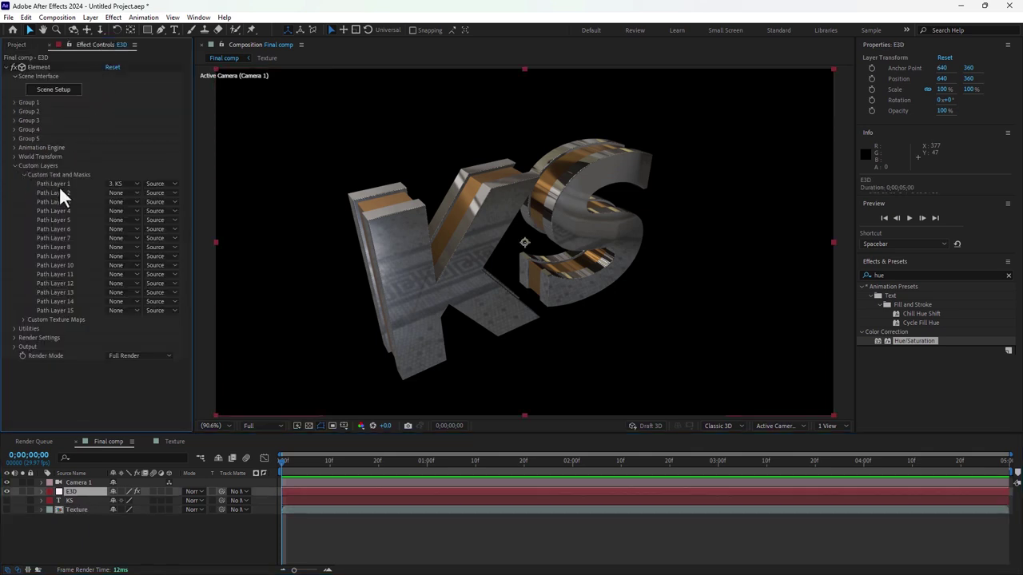
pyautogui.click(24, 174)
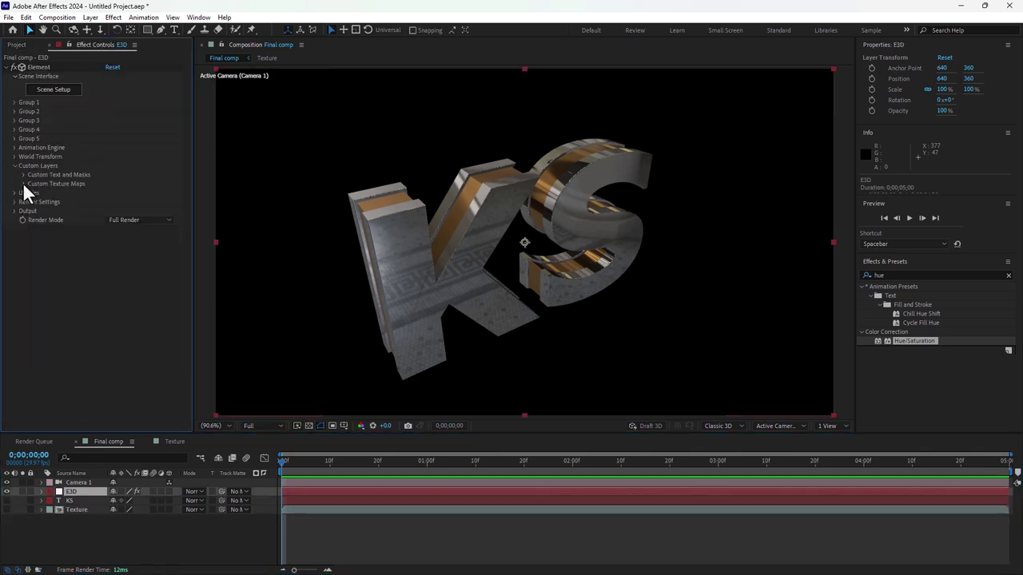
pyautogui.click(23, 184)
pyautogui.click(127, 193)
# Use Texture as custom map Layer 1 and set Gold's diffuse texture to Custom Layer 1
pyautogui.click(145, 246)
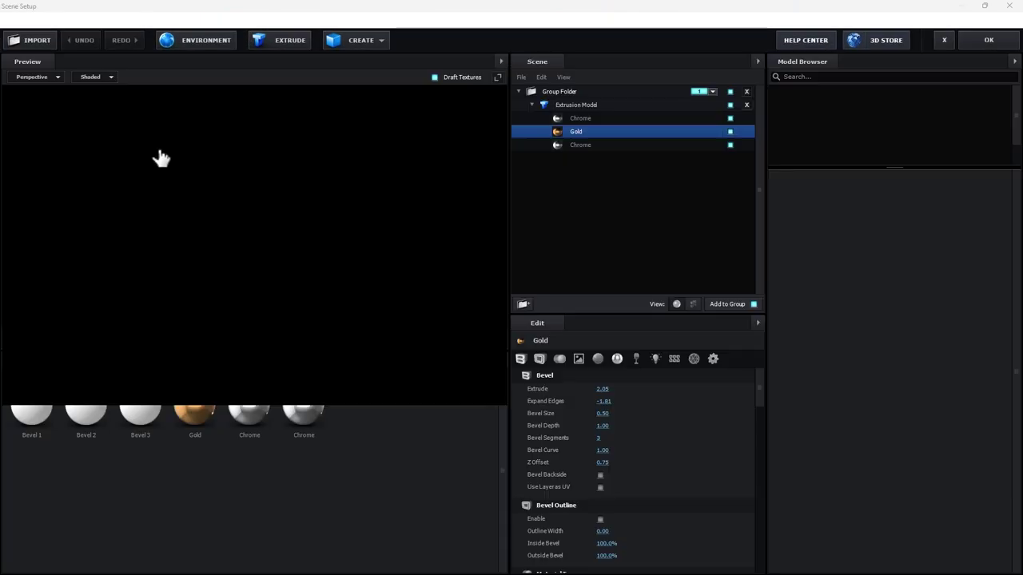
pyautogui.moveTo(346, 192)
pyautogui.mouseDown()
pyautogui.moveTo(364, 176)
pyautogui.moveTo(277, 176)
pyautogui.moveTo(328, 152)
pyautogui.mouseUp()
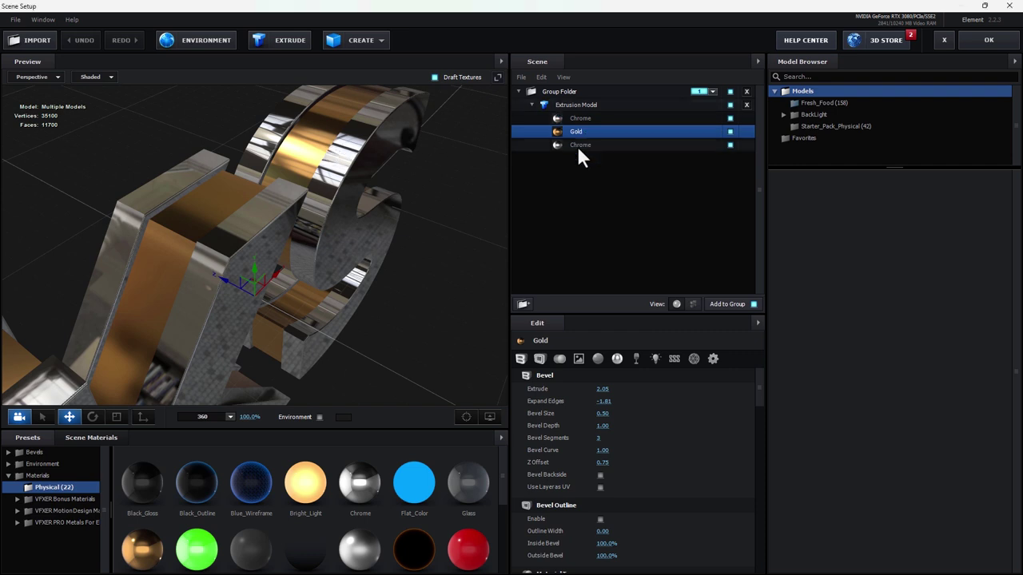
pyautogui.click(580, 360)
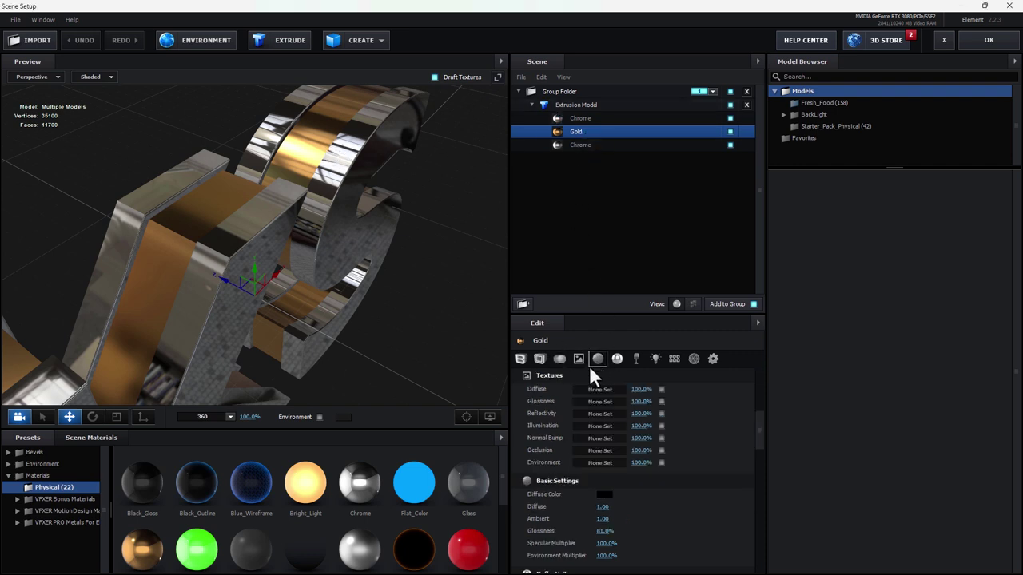
pyautogui.click(598, 391)
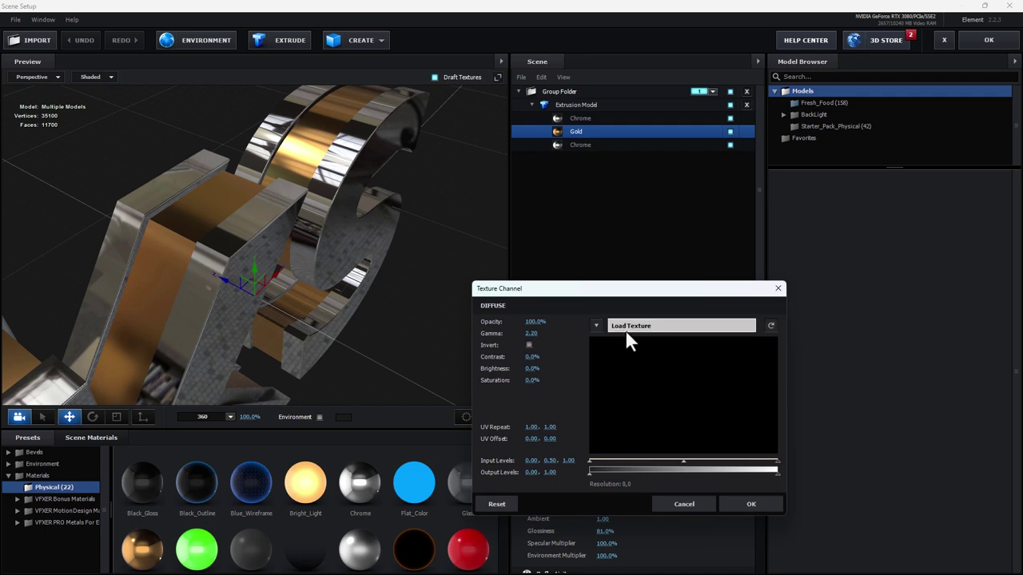
pyautogui.click(672, 327)
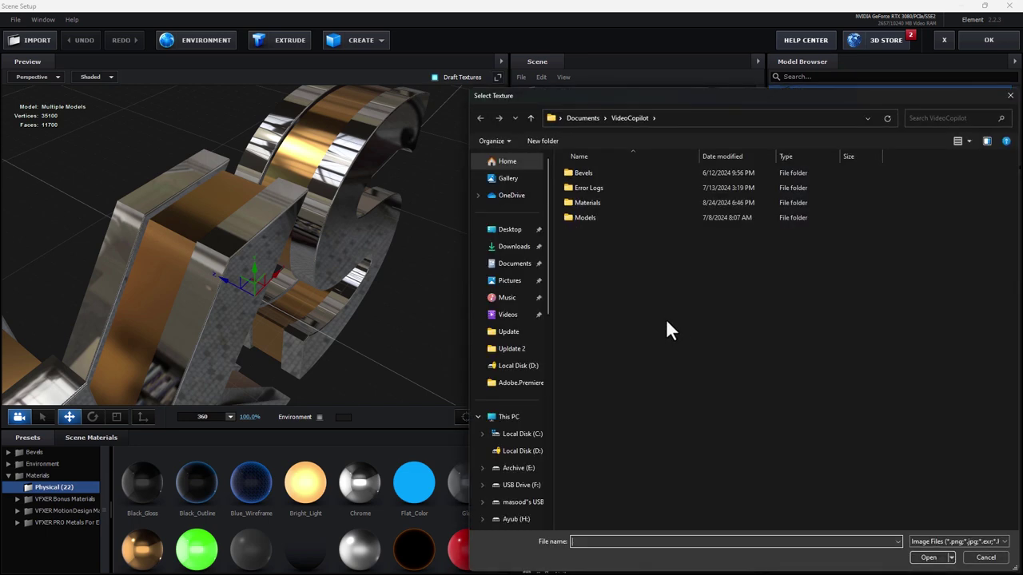
pyautogui.click(987, 558)
pyautogui.click(596, 326)
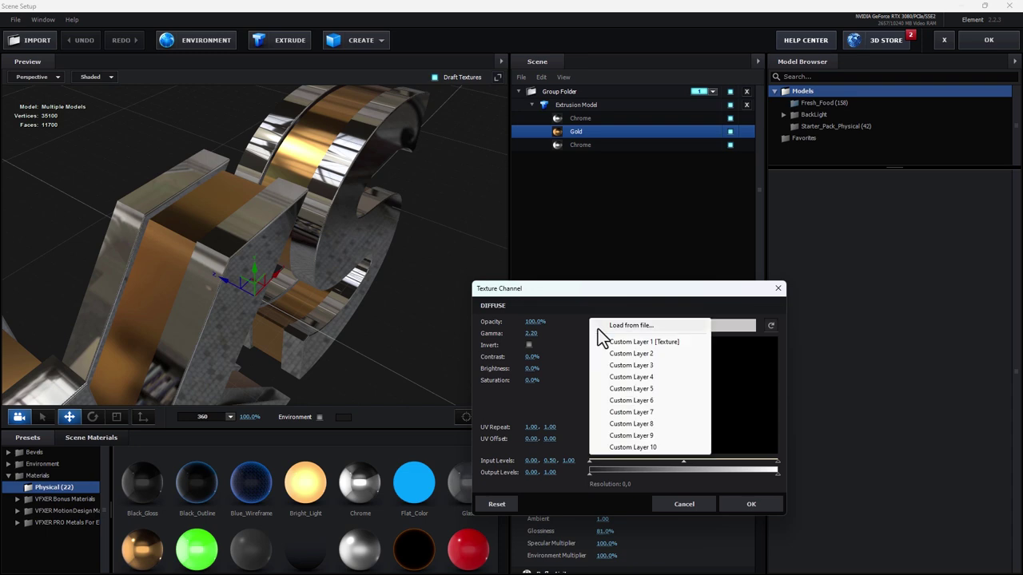
pyautogui.click(658, 342)
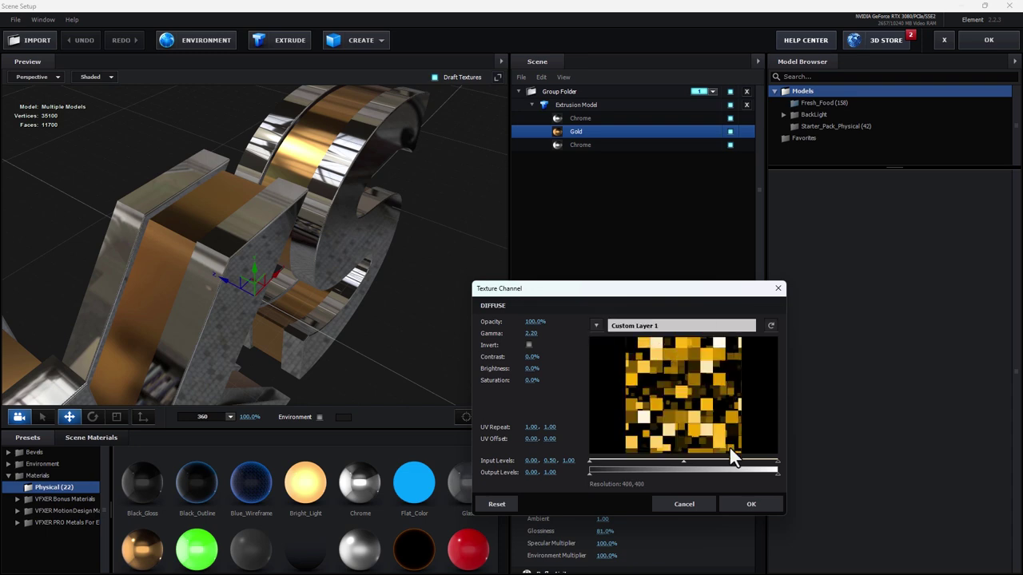
pyautogui.click(756, 504)
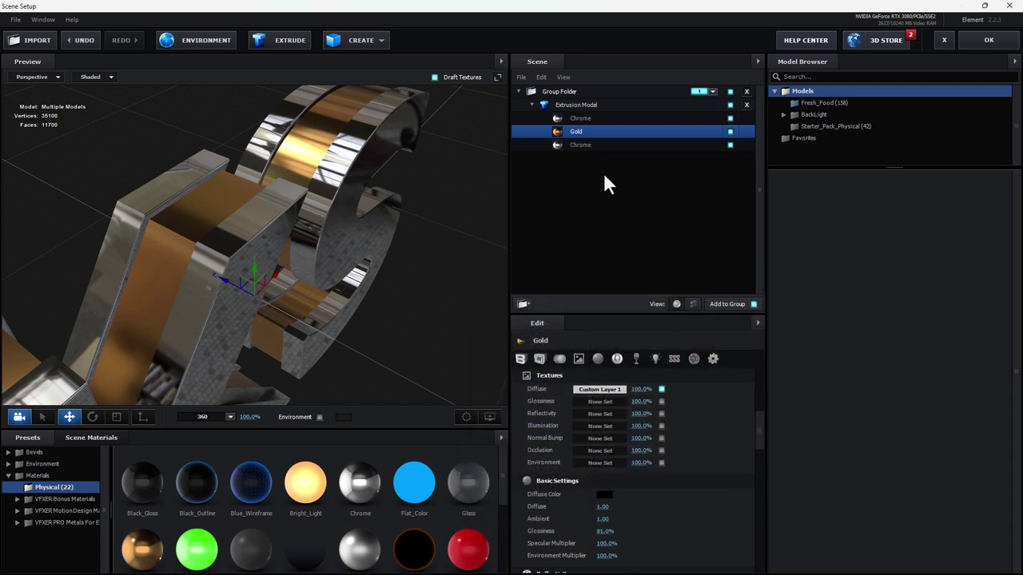
# Set the Gold material's Diffuse Color to white and Reflectivity Color to black
pyautogui.click(603, 494)
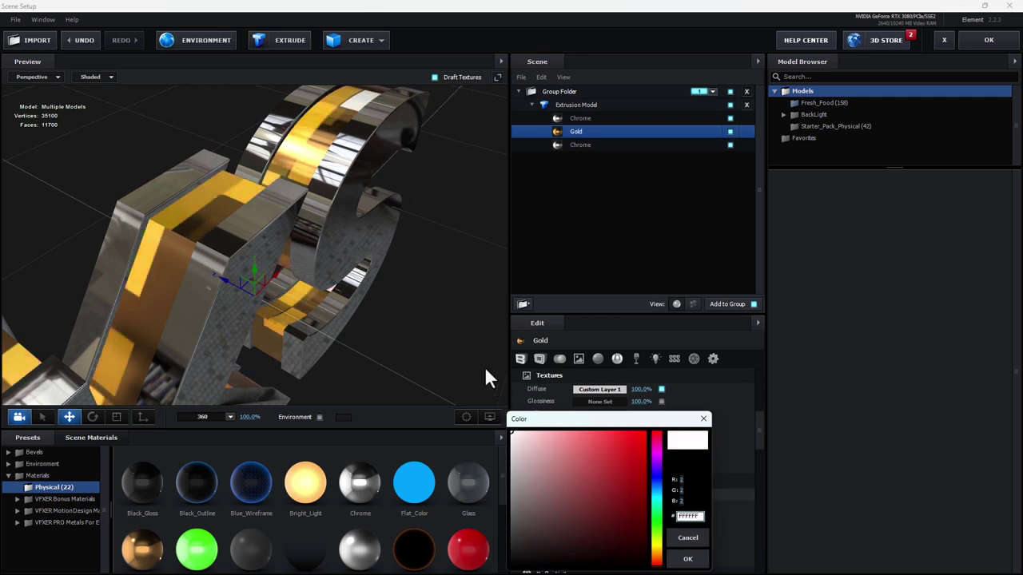
pyautogui.click(687, 558)
pyautogui.scroll(-3, 708, 496)
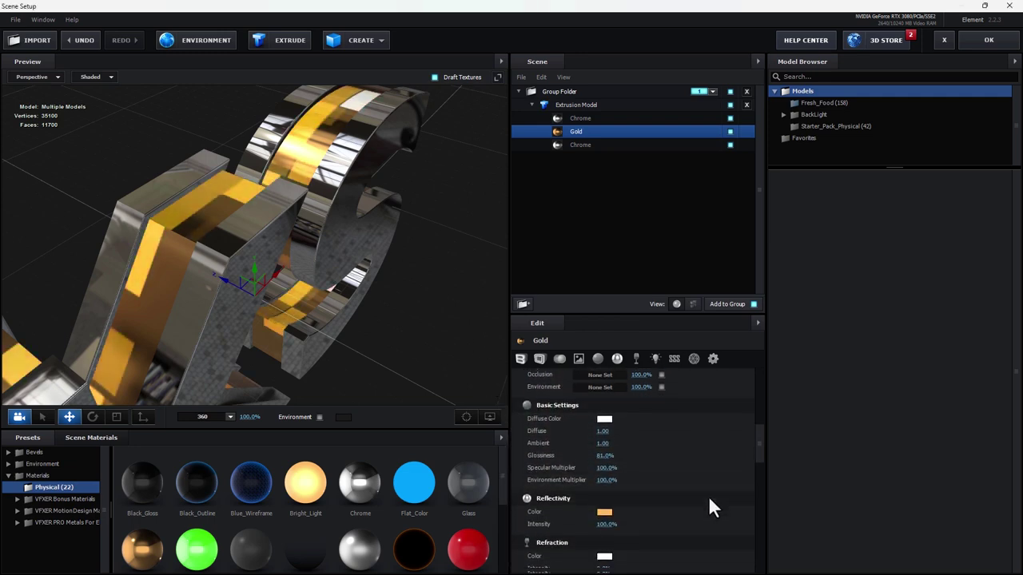
pyautogui.scroll(-1, 661, 475)
pyautogui.click(604, 476)
pyautogui.moveTo(631, 523)
pyautogui.mouseDown()
pyautogui.moveTo(599, 503)
pyautogui.moveTo(518, 402)
pyautogui.moveTo(519, 560)
pyautogui.mouseUp()
pyautogui.click(689, 553)
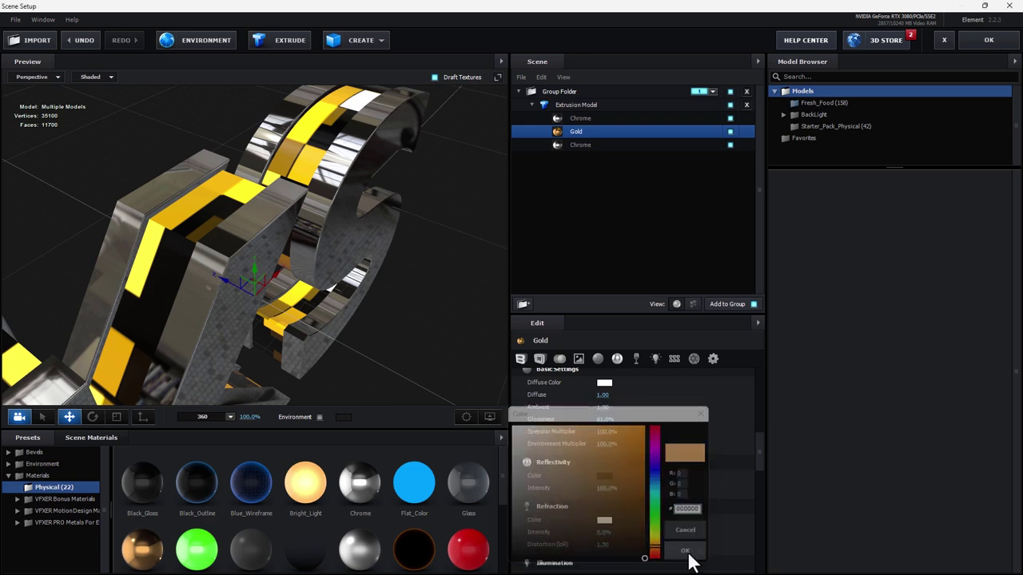
# Tile the Gold diffuse texture finer with UV Repeat 4.20 × 5.77
pyautogui.moveTo(345, 332)
pyautogui.mouseDown()
pyautogui.moveTo(434, 343)
pyautogui.moveTo(195, 248)
pyautogui.mouseUp()
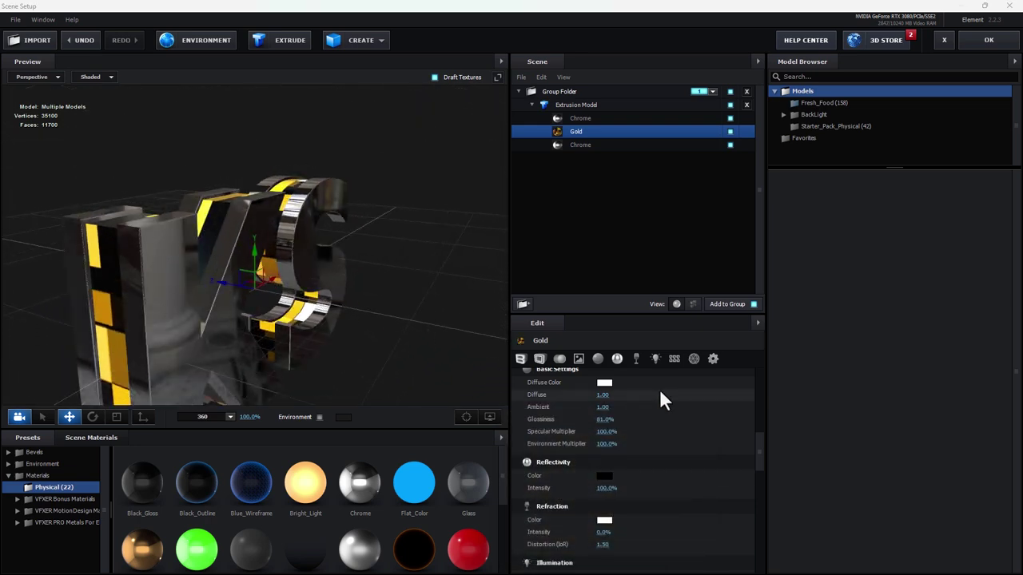
pyautogui.click(577, 357)
pyautogui.click(597, 386)
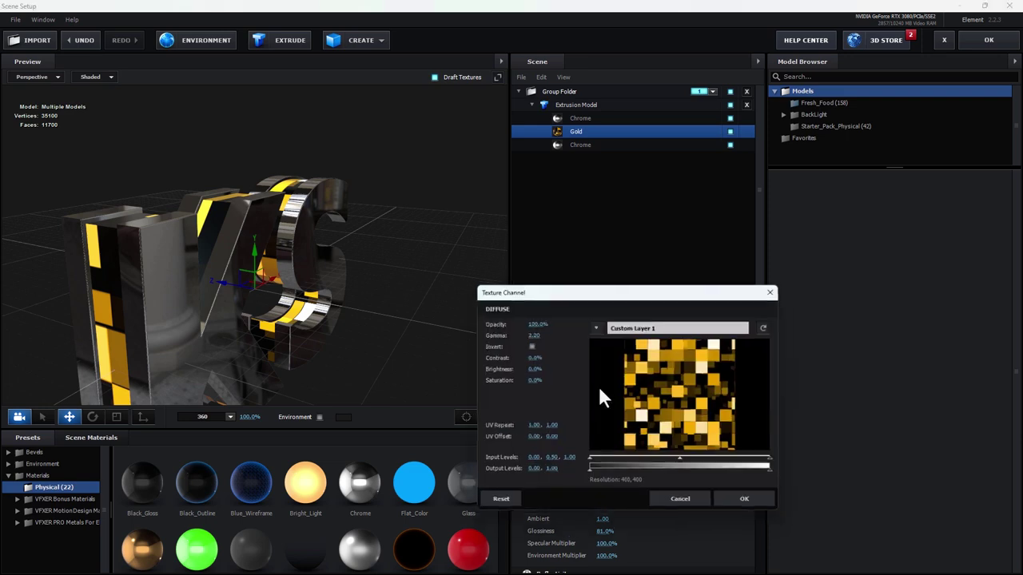
pyautogui.moveTo(531, 427); pyautogui.dragTo(700, 428)
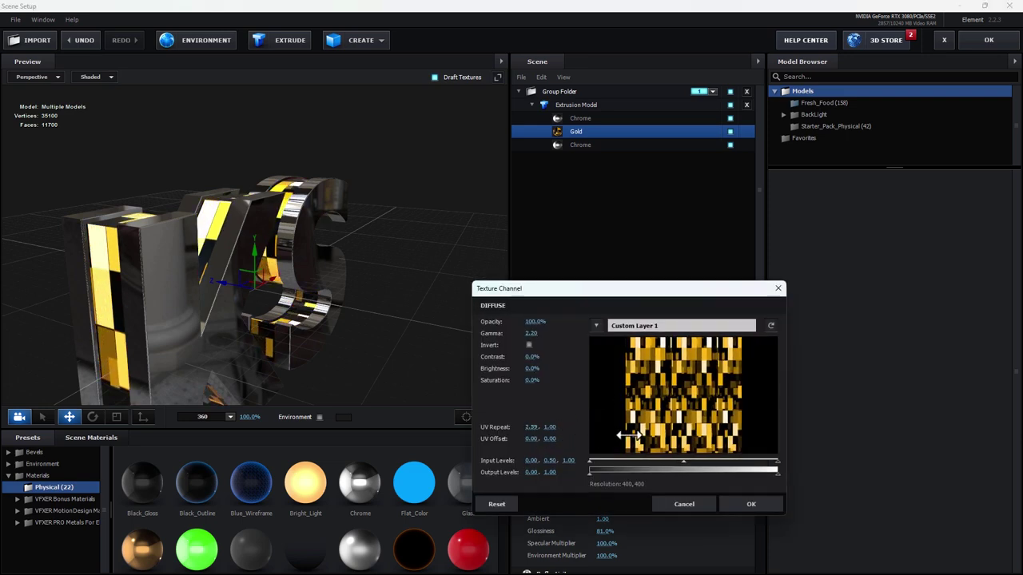
pyautogui.moveTo(550, 426)
pyautogui.mouseDown()
pyautogui.moveTo(936, 398)
pyautogui.moveTo(783, 408)
pyautogui.mouseUp()
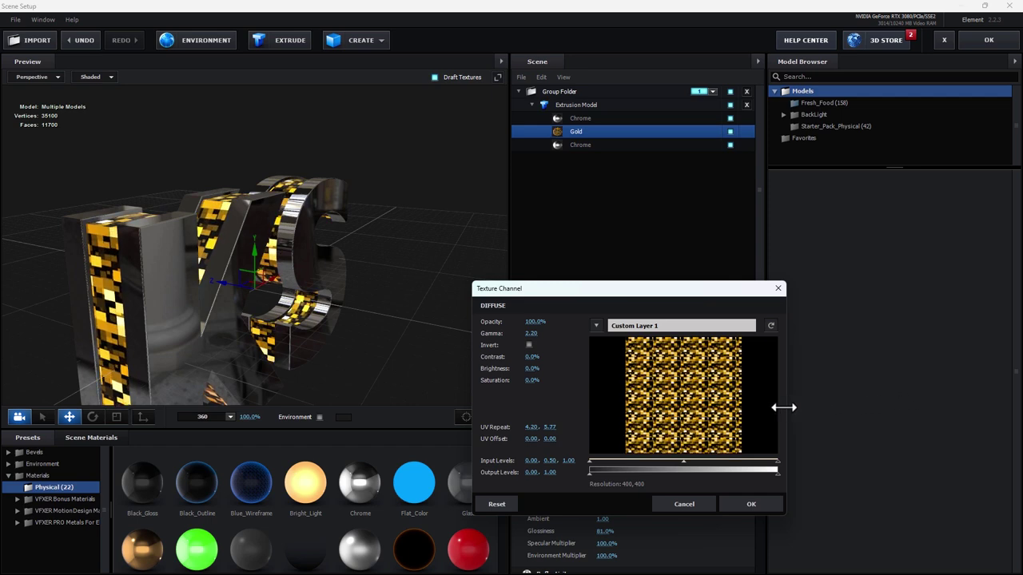
pyautogui.click(750, 500)
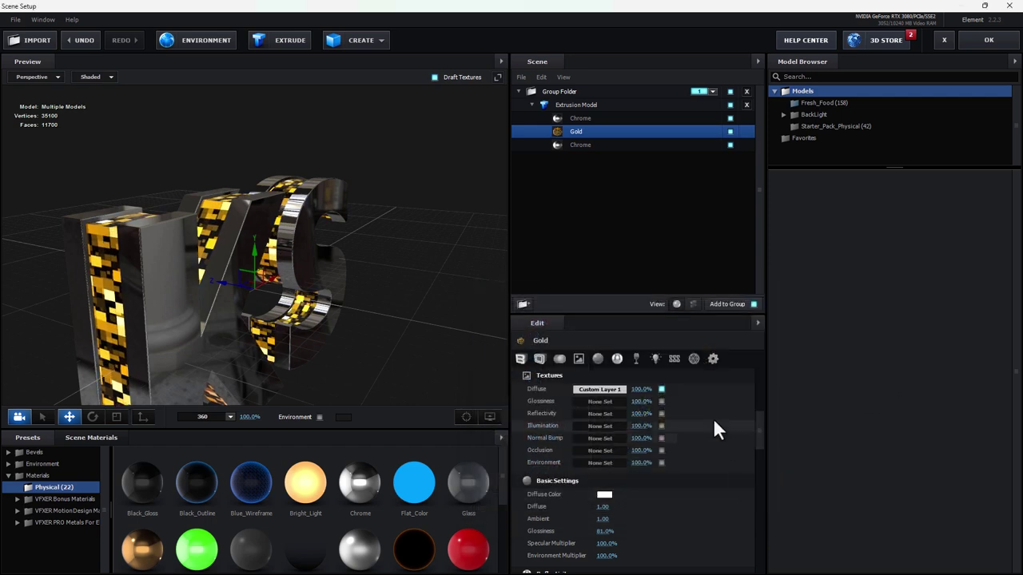
# Set the Gold material's Advanced Blend Mode to Add
pyautogui.click(713, 359)
pyautogui.click(633, 392)
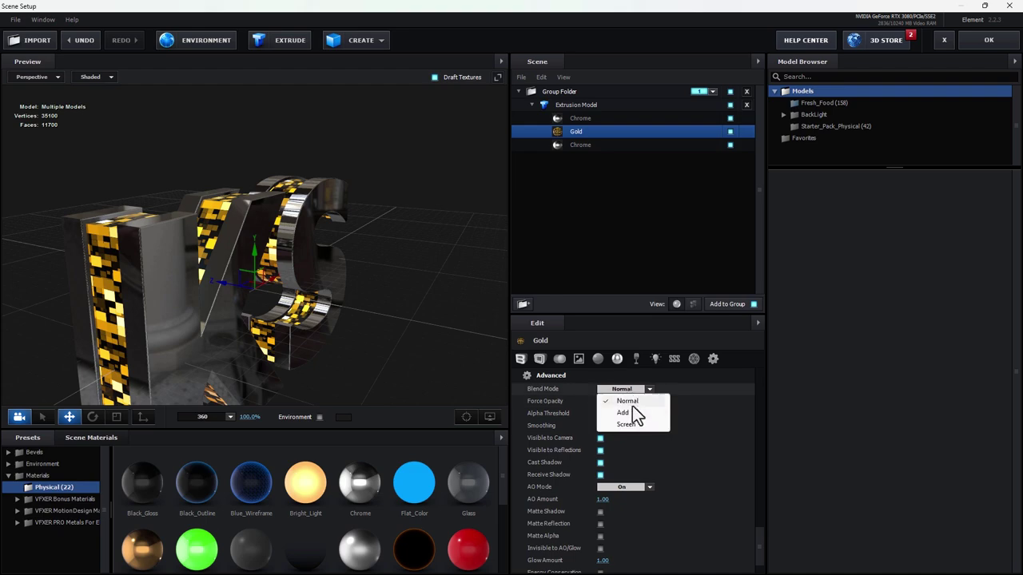
pyautogui.click(633, 413)
pyautogui.moveTo(447, 337)
pyautogui.mouseDown()
pyautogui.moveTo(410, 379)
pyautogui.moveTo(386, 349)
pyautogui.moveTo(427, 302)
pyautogui.moveTo(449, 334)
pyautogui.moveTo(386, 321)
pyautogui.moveTo(405, 324)
pyautogui.moveTo(420, 294)
pyautogui.moveTo(526, 182)
pyautogui.mouseUp()
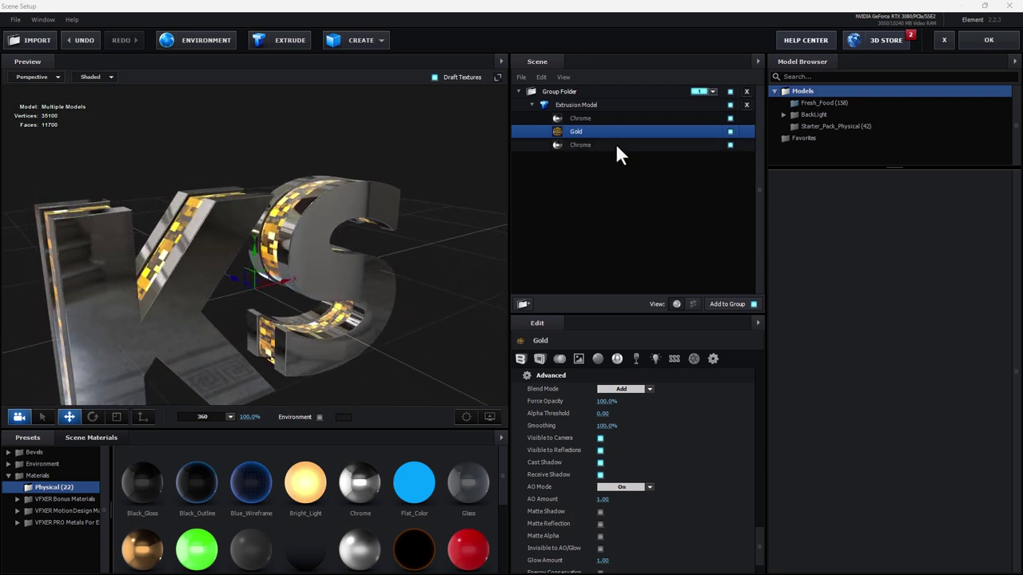
# Replace the bottom Chrome material with Gold by dragging Gold onto it
pyautogui.click(604, 119)
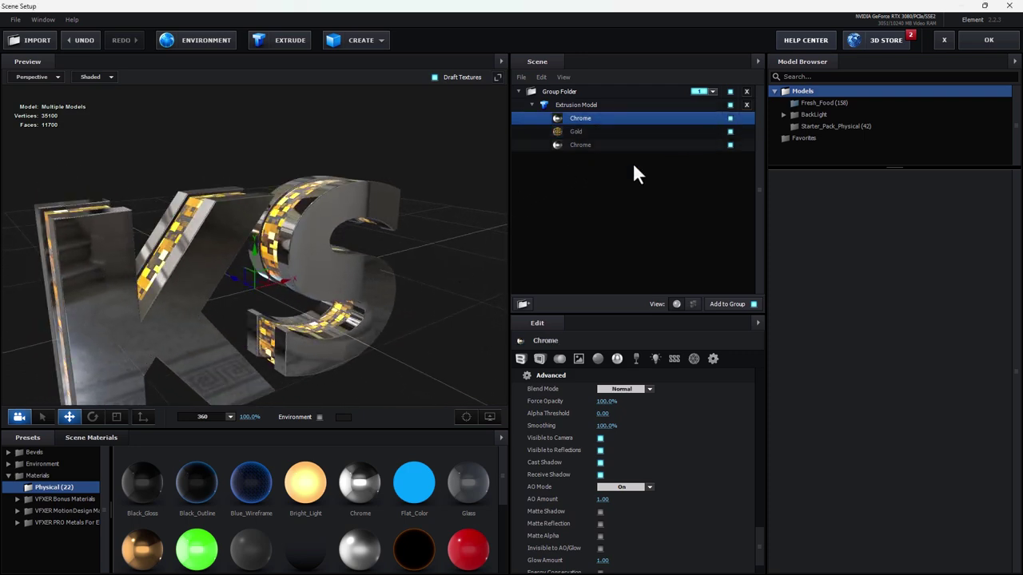
pyautogui.moveTo(479, 240); pyautogui.dragTo(405, 304)
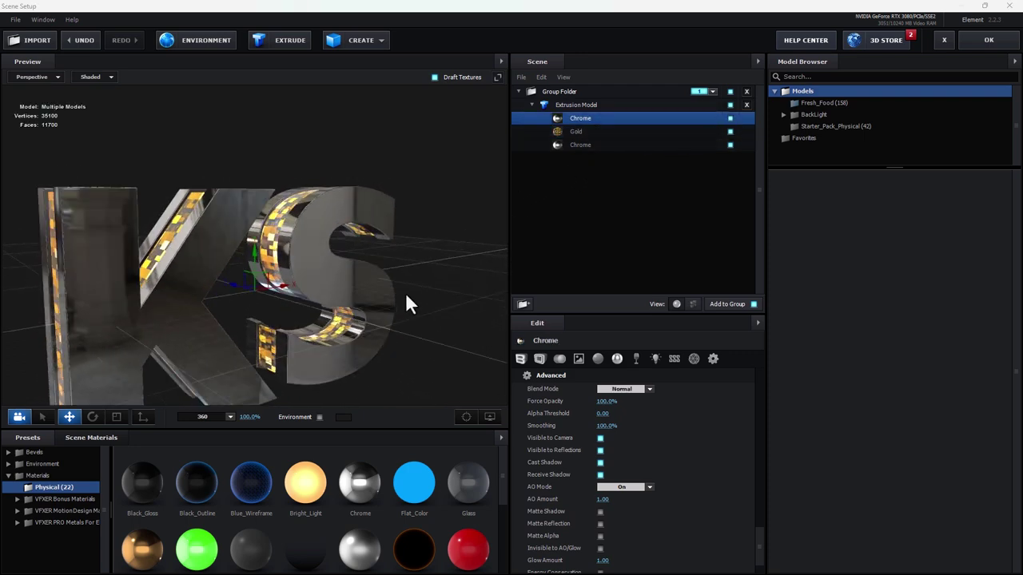
pyautogui.click(659, 145)
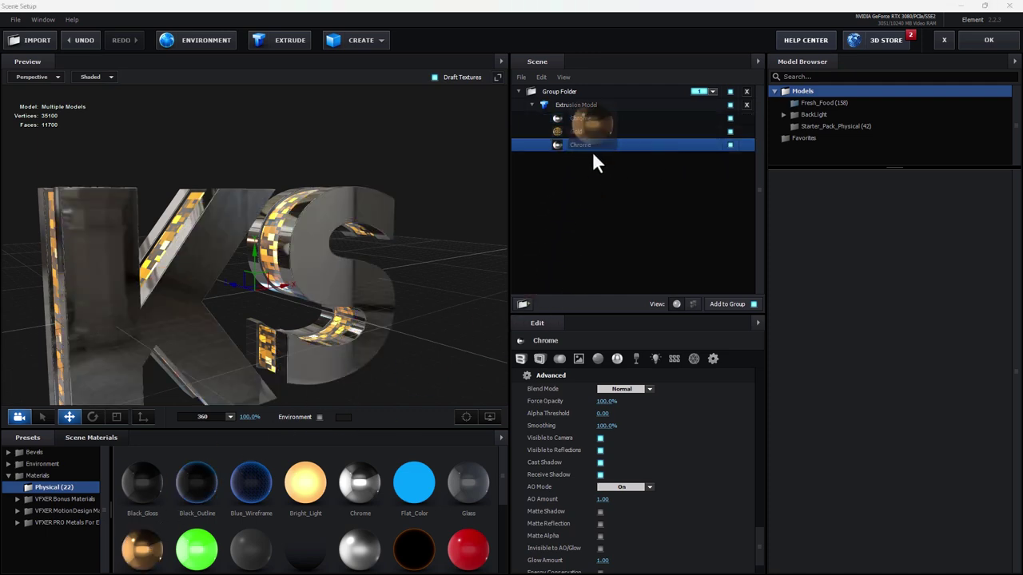
pyautogui.moveTo(154, 549); pyautogui.dragTo(589, 147)
pyautogui.moveTo(427, 278); pyautogui.dragTo(455, 284)
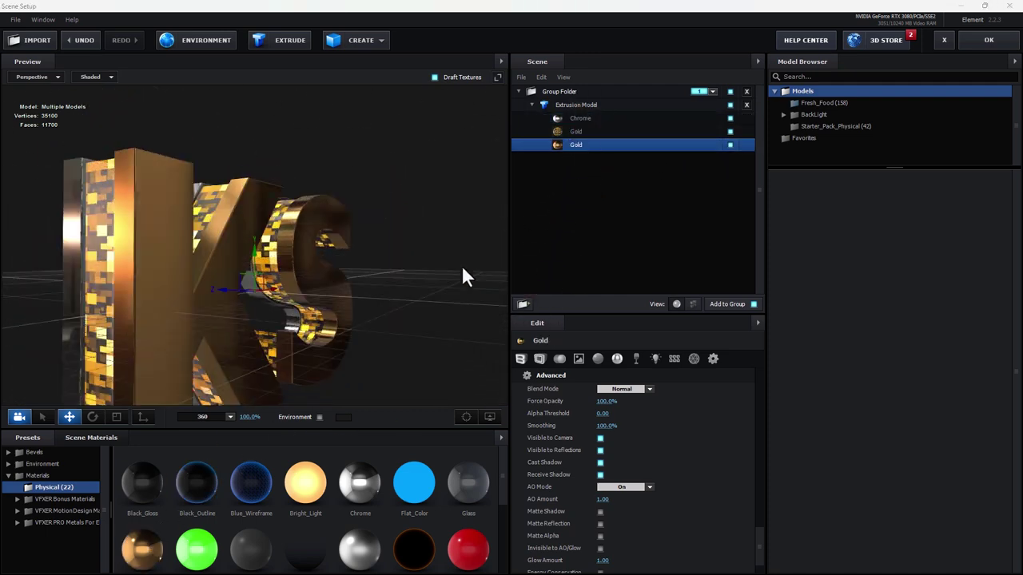
# Leave Scene Setup and set Element's Render Settings > Lighting > Add Lighting to 360
pyautogui.click(989, 40)
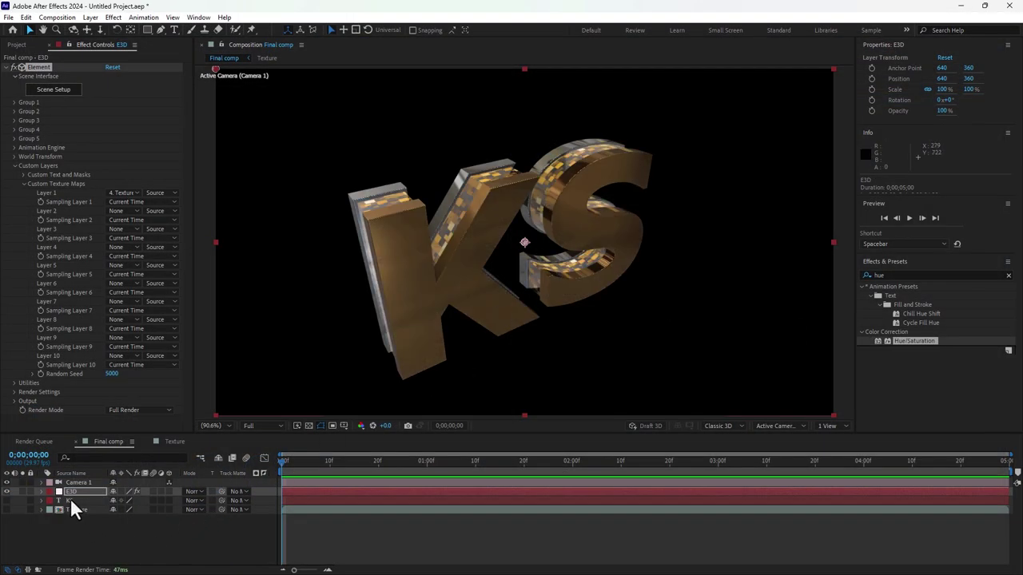
pyautogui.click(71, 491)
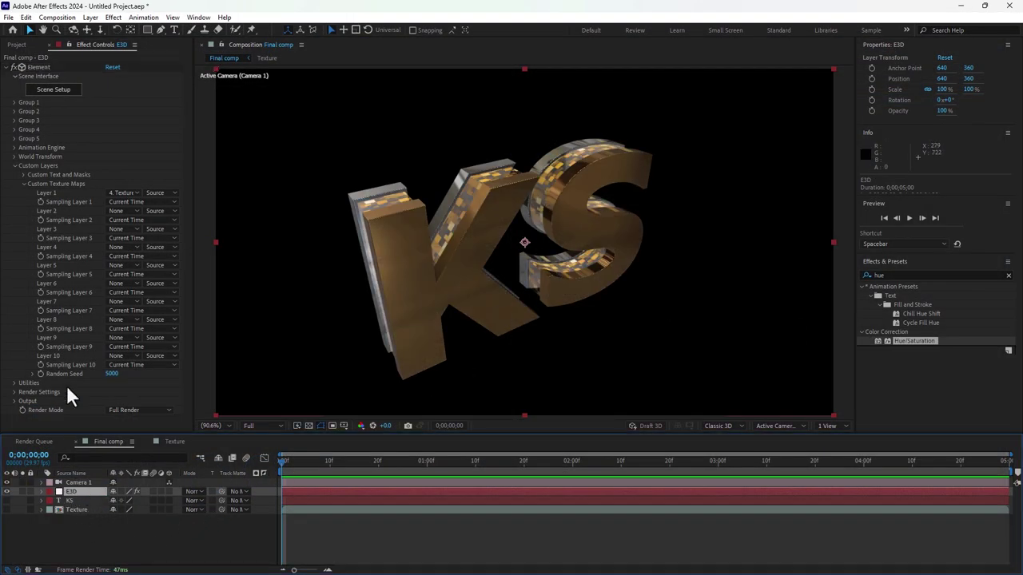
pyautogui.click(13, 166)
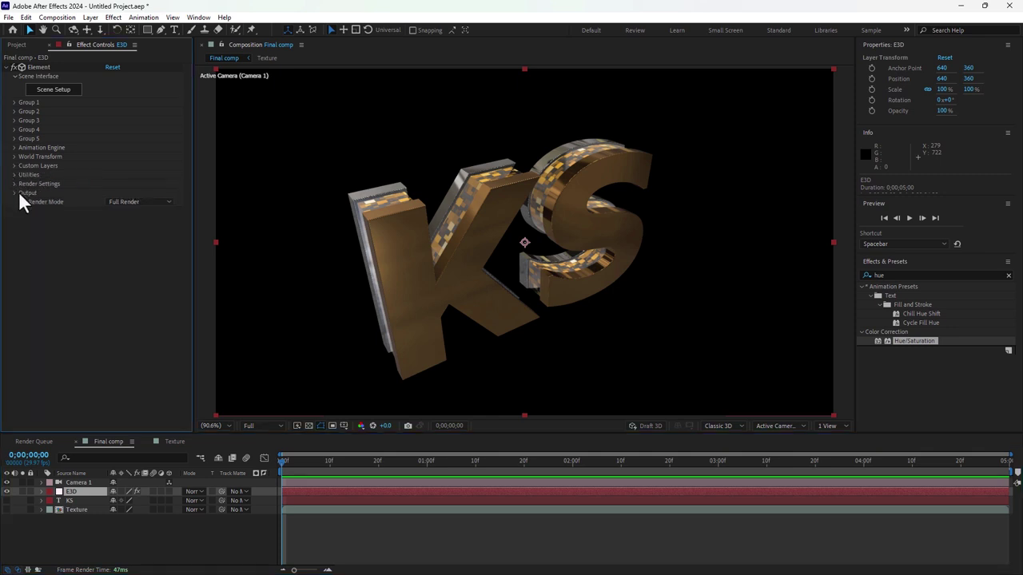
pyautogui.click(15, 184)
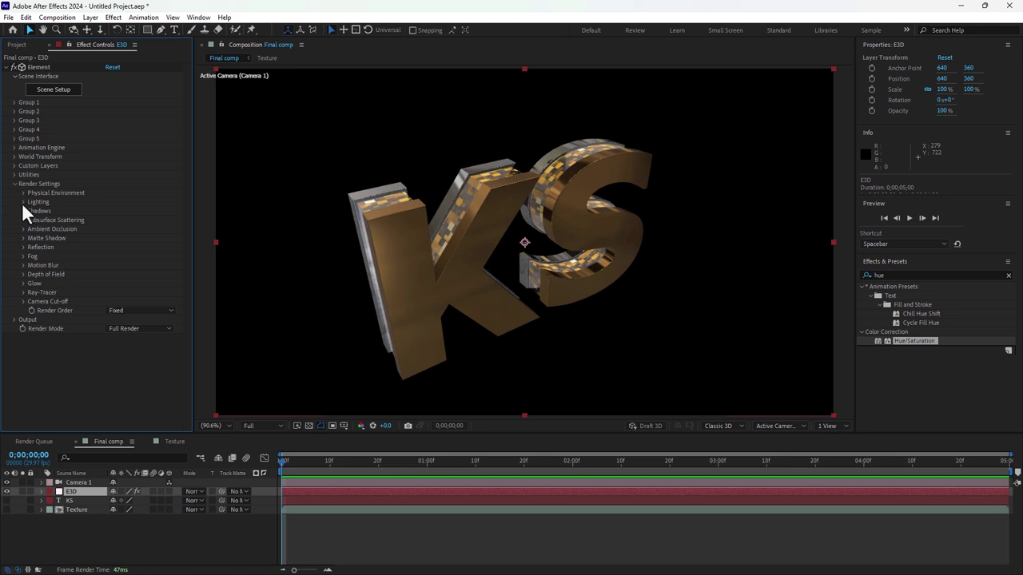
pyautogui.click(23, 202)
pyautogui.click(131, 229)
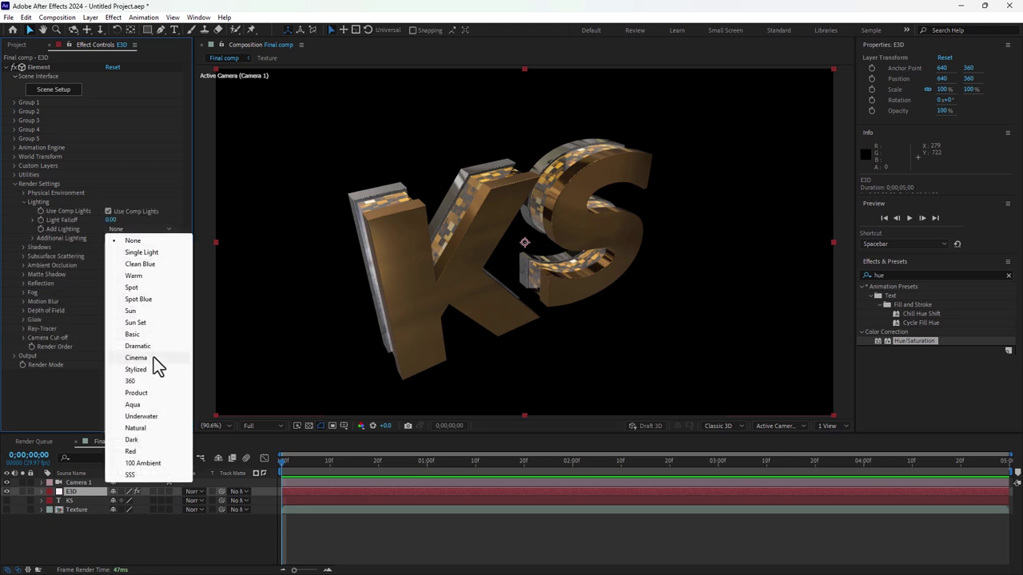
pyautogui.click(150, 382)
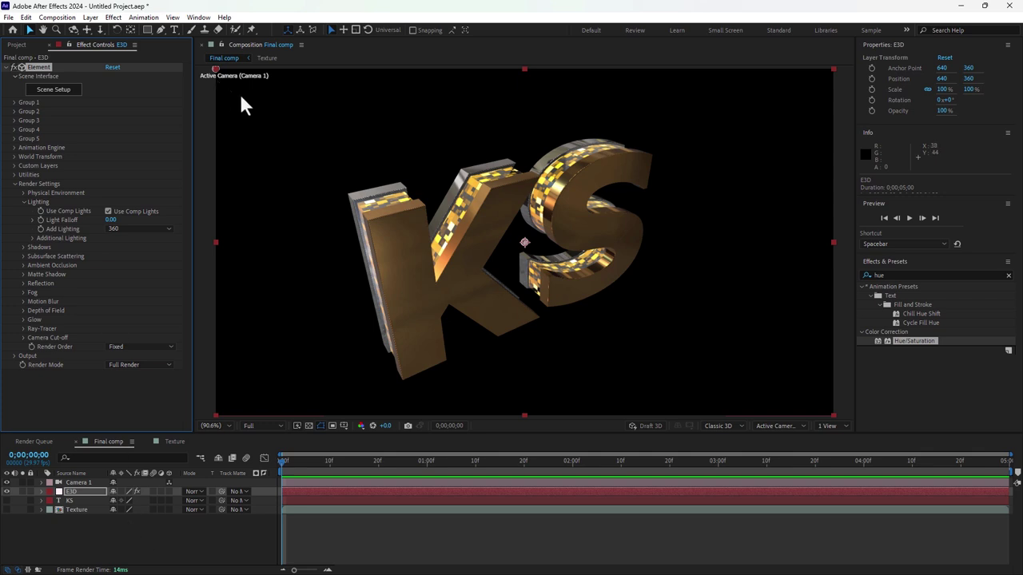
# Orbit Camera 1 around the KS logo toward a near-frontal view
pyautogui.click(73, 30)
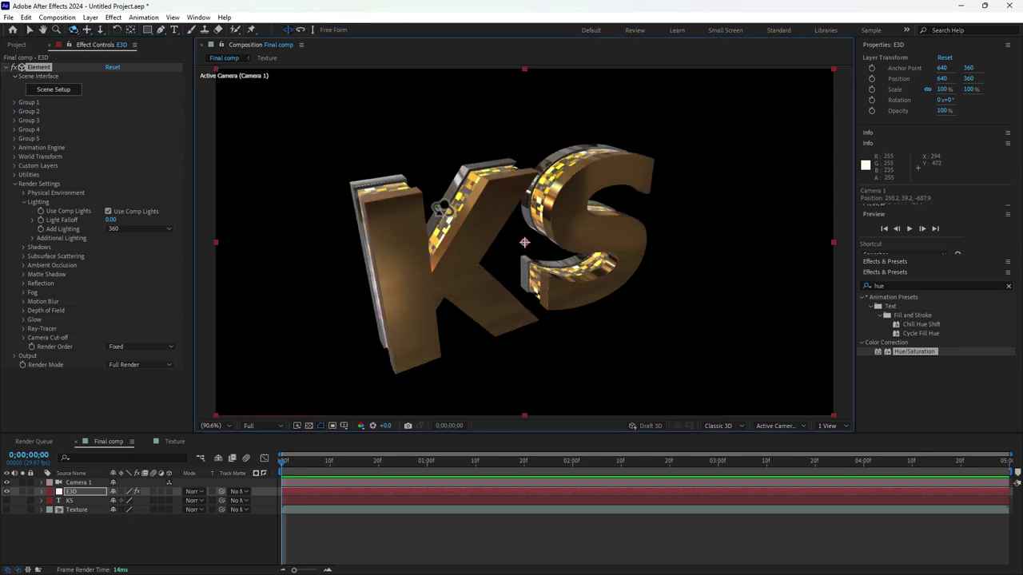
pyautogui.moveTo(528, 223)
pyautogui.mouseDown()
pyautogui.moveTo(466, 206)
pyautogui.moveTo(464, 185)
pyautogui.mouseUp()
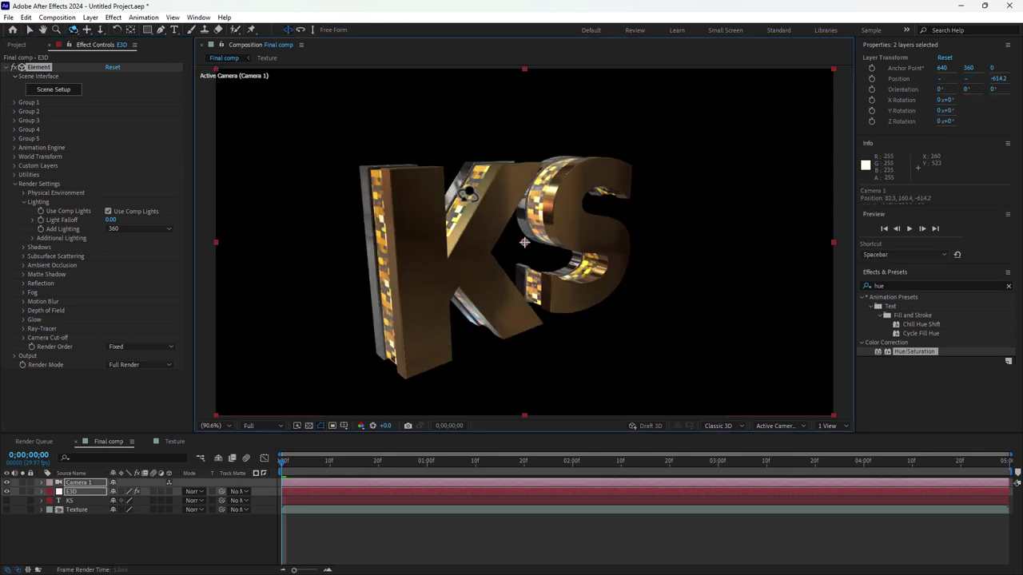
pyautogui.moveTo(334, 316); pyautogui.dragTo(314, 309)
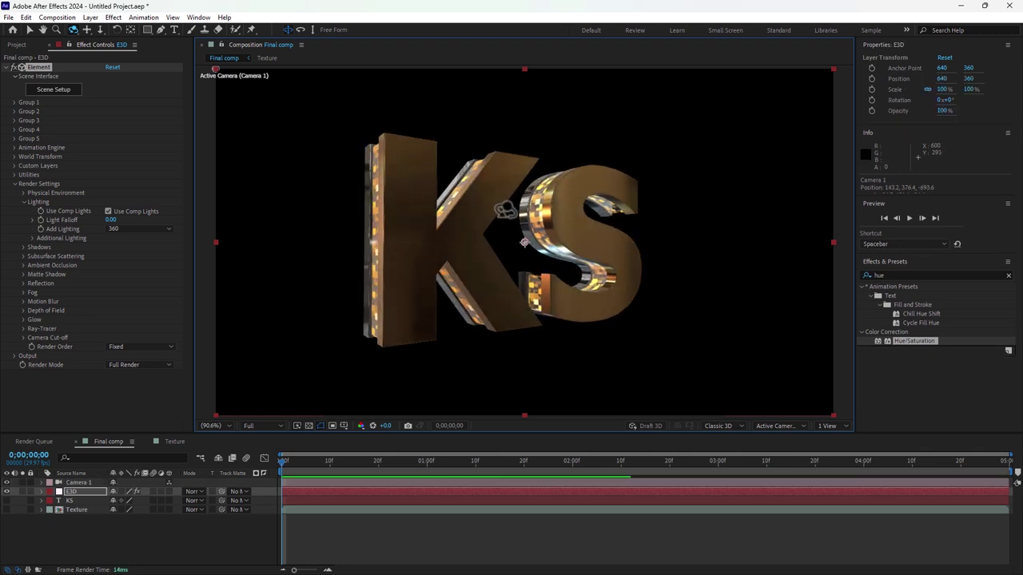
pyautogui.moveTo(506, 210)
pyautogui.mouseDown()
pyautogui.moveTo(393, 254)
pyautogui.moveTo(267, 375)
pyautogui.mouseUp()
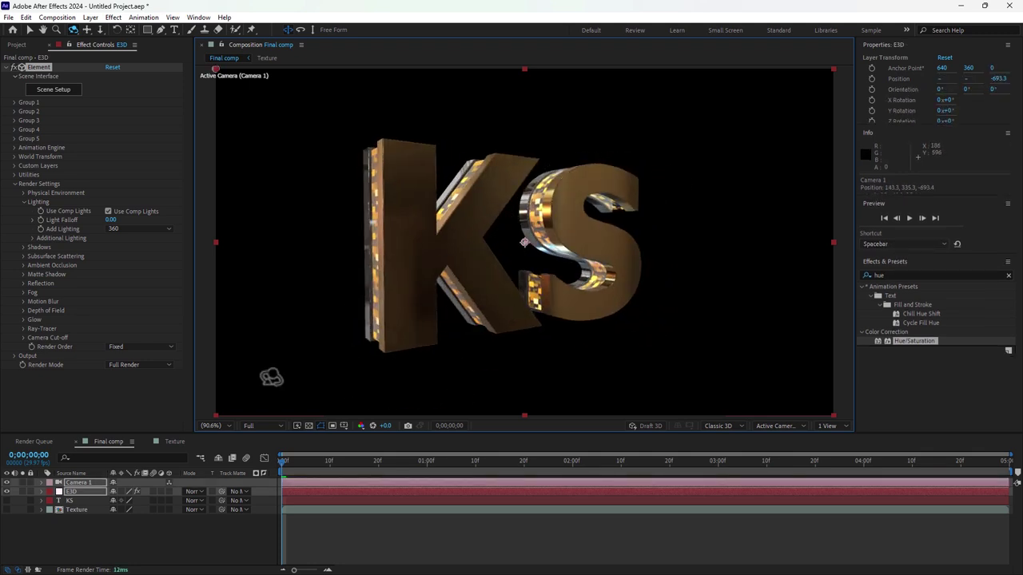
pyautogui.click(73, 491)
# Raise Group 1 Particle Size to 22.60, preview the animation, then switch to the Selection tool
pyautogui.click(14, 103)
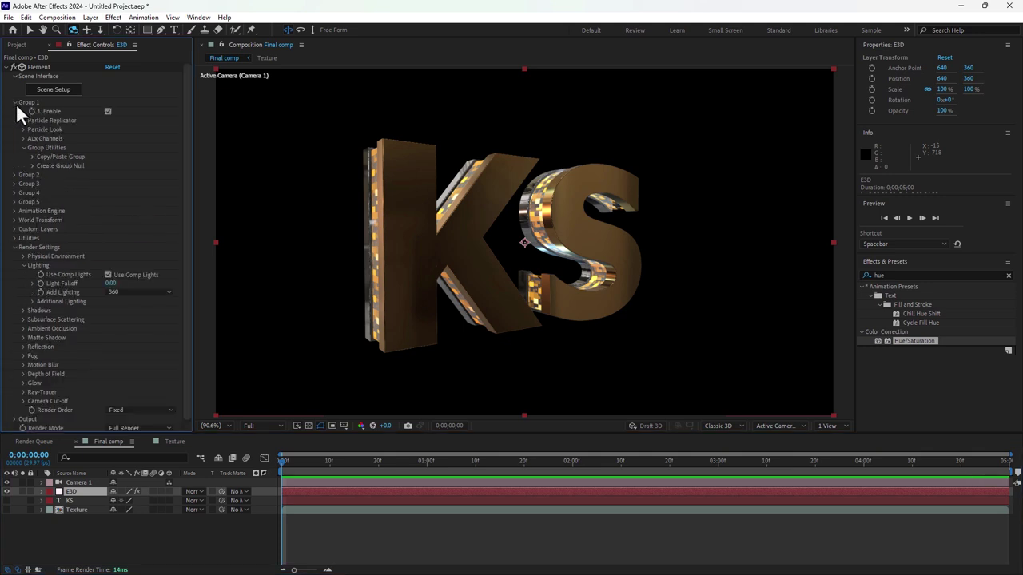
pyautogui.click(23, 129)
pyautogui.moveTo(110, 138); pyautogui.dragTo(201, 149)
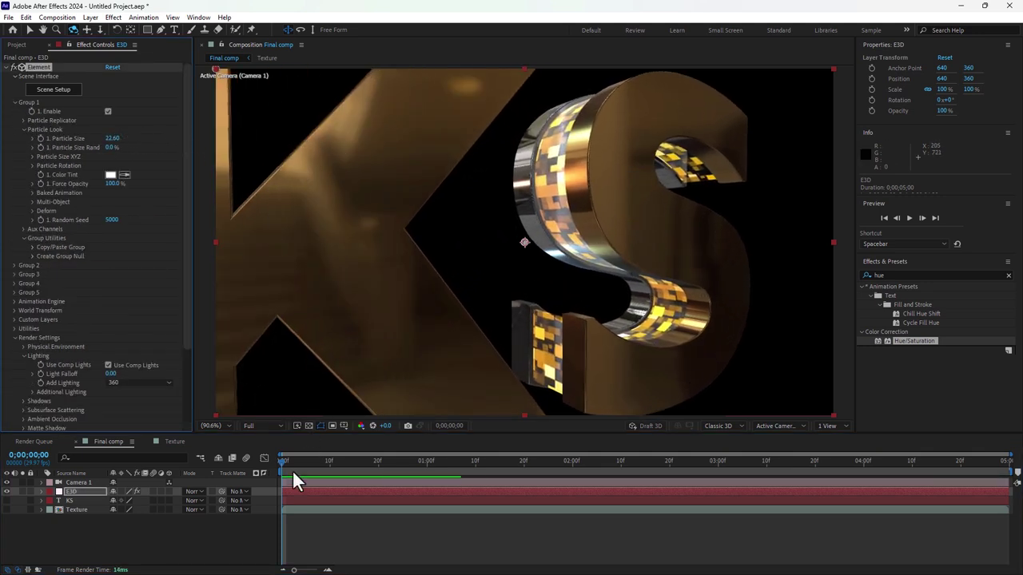
pyautogui.press('space')
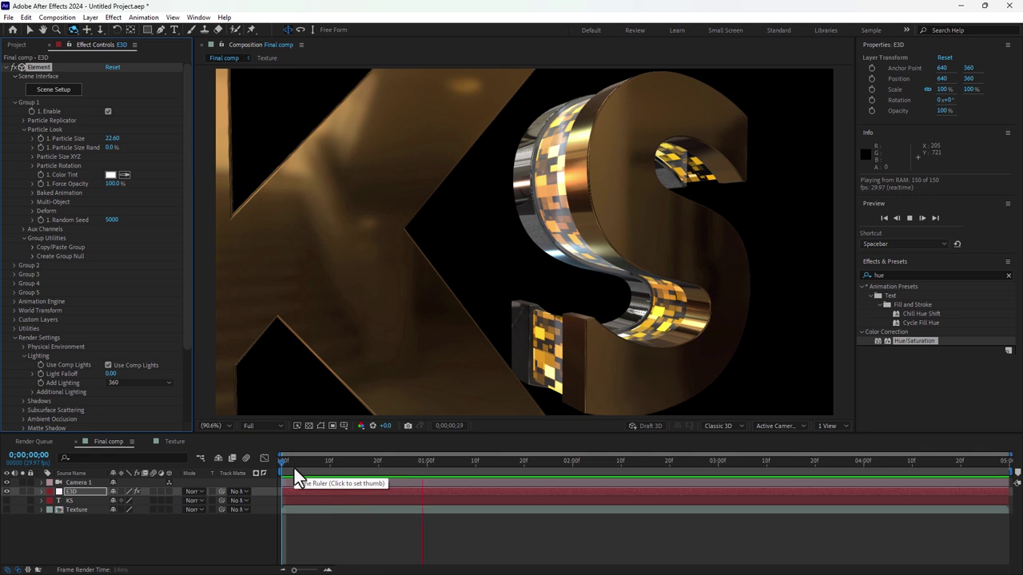
pyautogui.press('space')
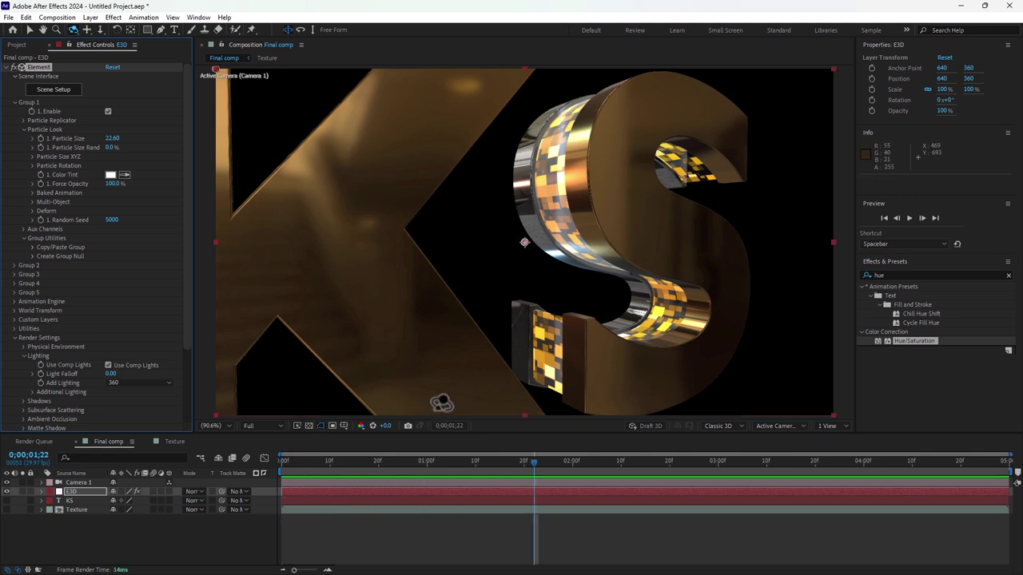
pyautogui.press('v')
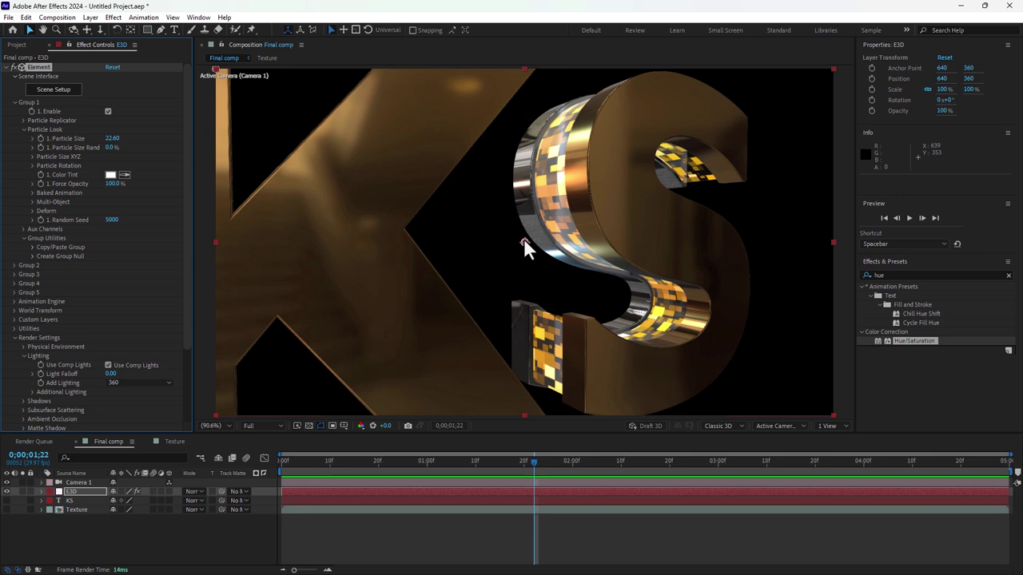
# In the Texture comp, drag the Fractal Noise Evolution value up and back down
pyautogui.click(173, 440)
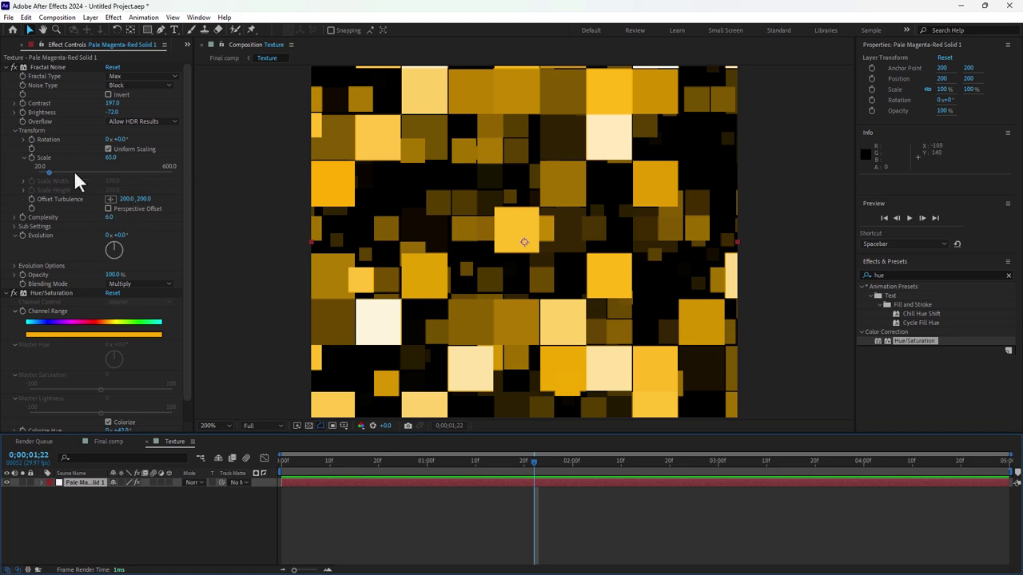
pyautogui.moveTo(124, 243); pyautogui.dragTo(236, 246)
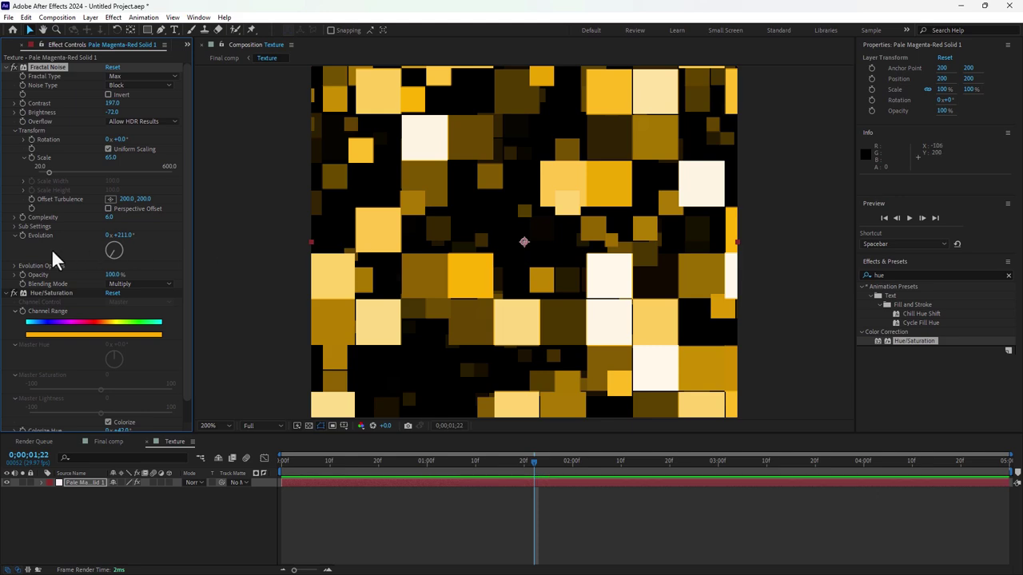
pyautogui.moveTo(121, 236)
pyautogui.mouseDown()
pyautogui.moveTo(34, 244)
pyautogui.moveTo(23, 254)
pyautogui.mouseUp()
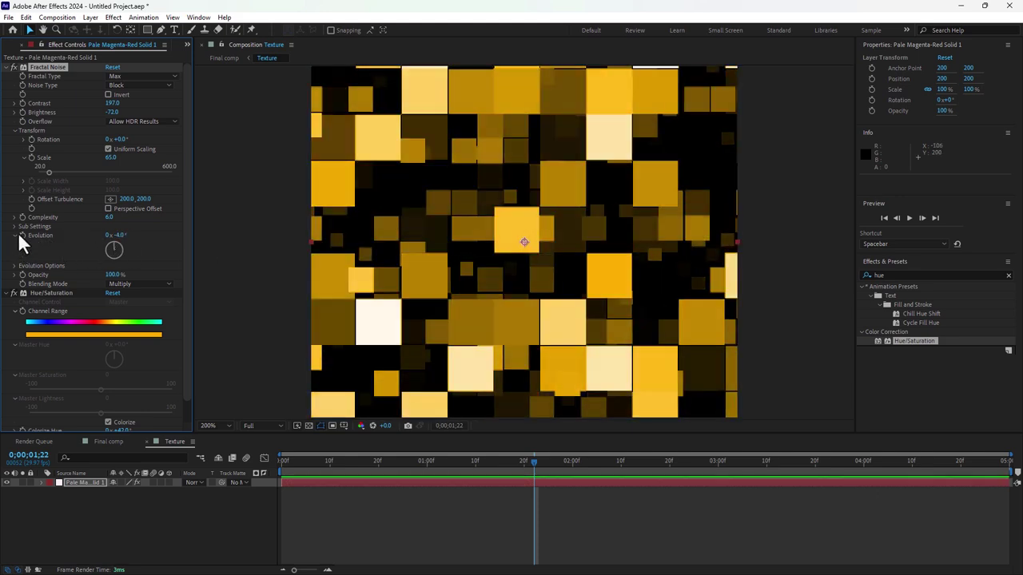
# Drive Evolution with the expression time*200 and preview the animated noise in the Final comp
pyautogui.keyDown('alt'); pyautogui.click(22, 235); pyautogui.keyUp('alt')
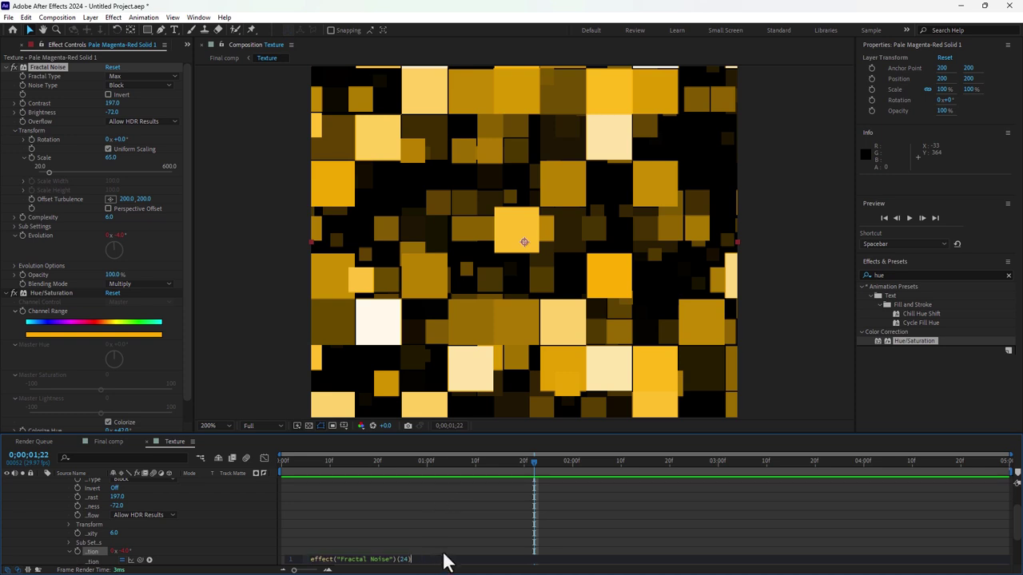
pyautogui.write('time')
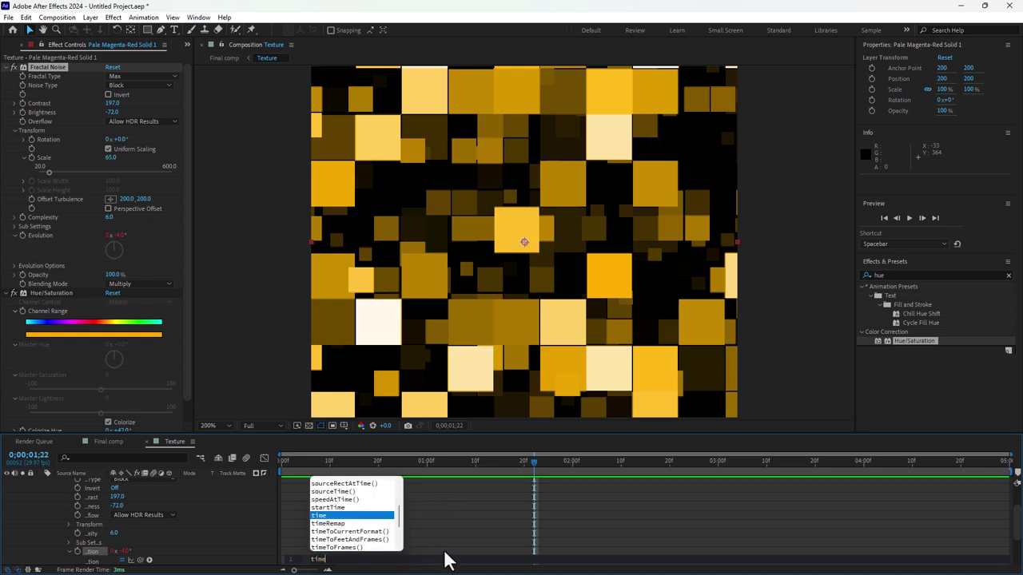
pyautogui.write('*')
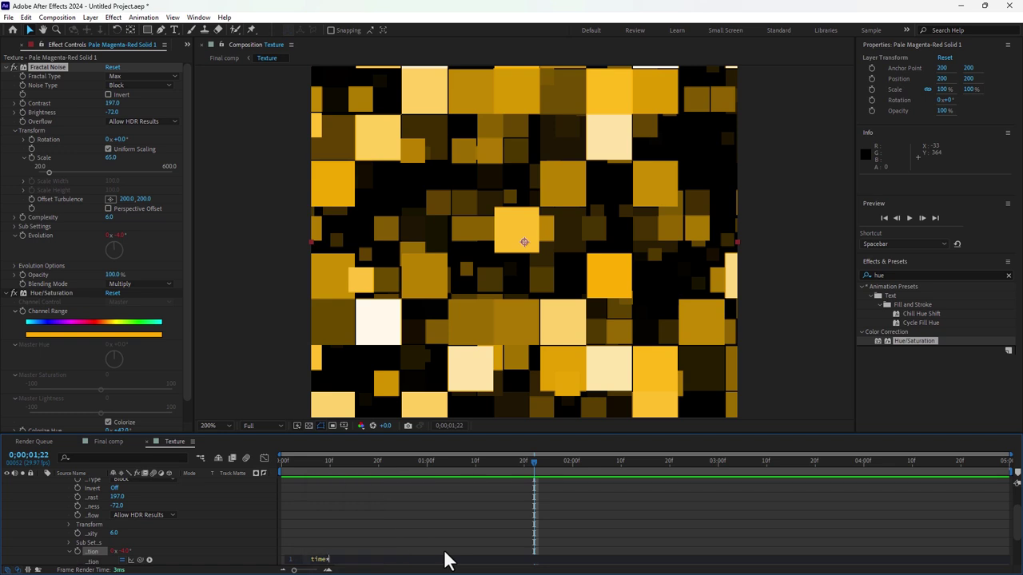
pyautogui.write('200')
pyautogui.click(461, 528)
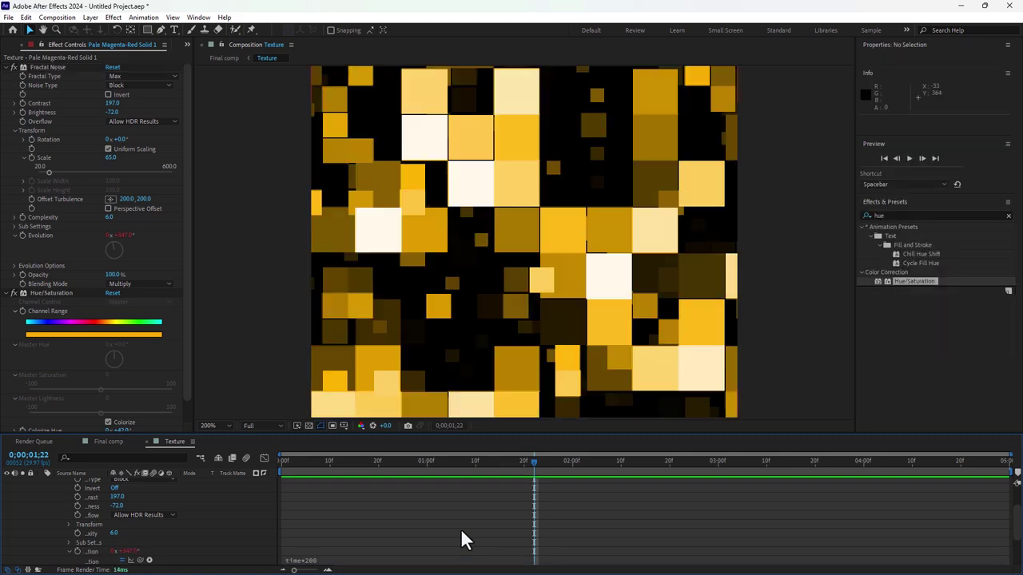
pyautogui.moveTo(534, 462); pyautogui.dragTo(898, 462)
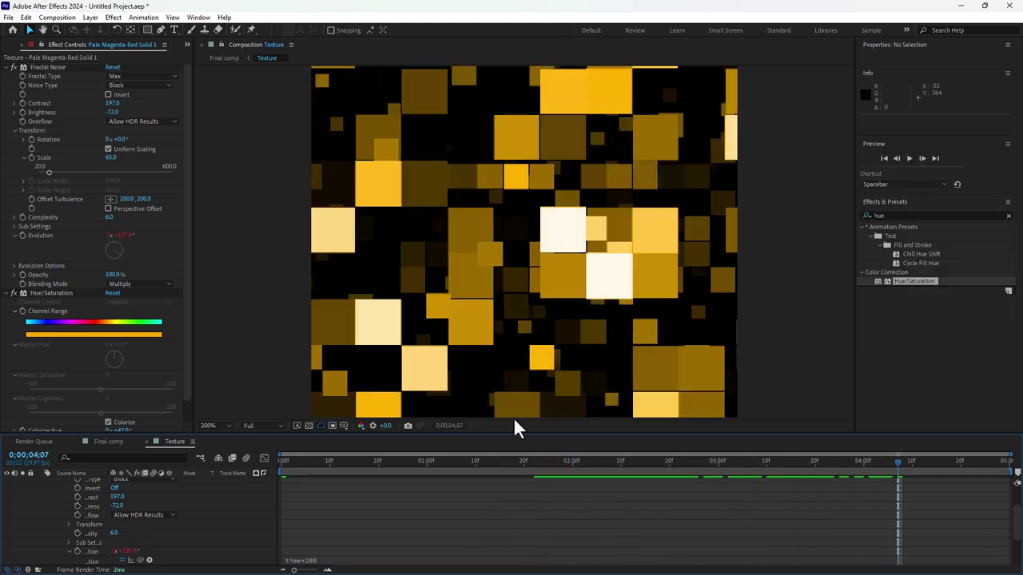
pyautogui.click(100, 442)
pyautogui.moveTo(300, 462)
pyautogui.mouseDown()
pyautogui.moveTo(781, 478)
pyautogui.moveTo(733, 497)
pyautogui.moveTo(625, 498)
pyautogui.mouseUp()
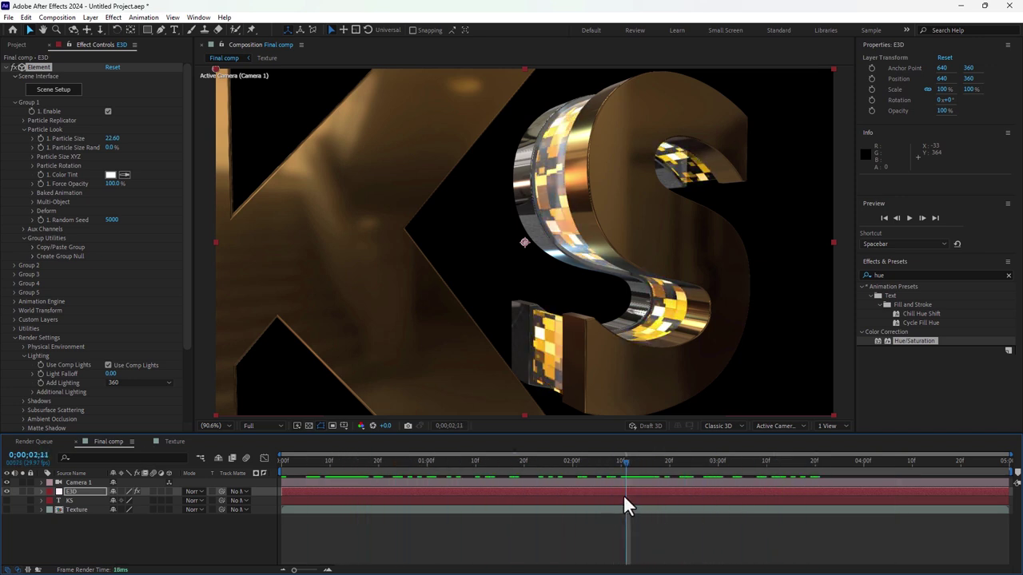
# Apply one Glow to the Texture layer with threshold 87.8% and radius 60, deleting the duplicate Glow 2
pyautogui.click(77, 510)
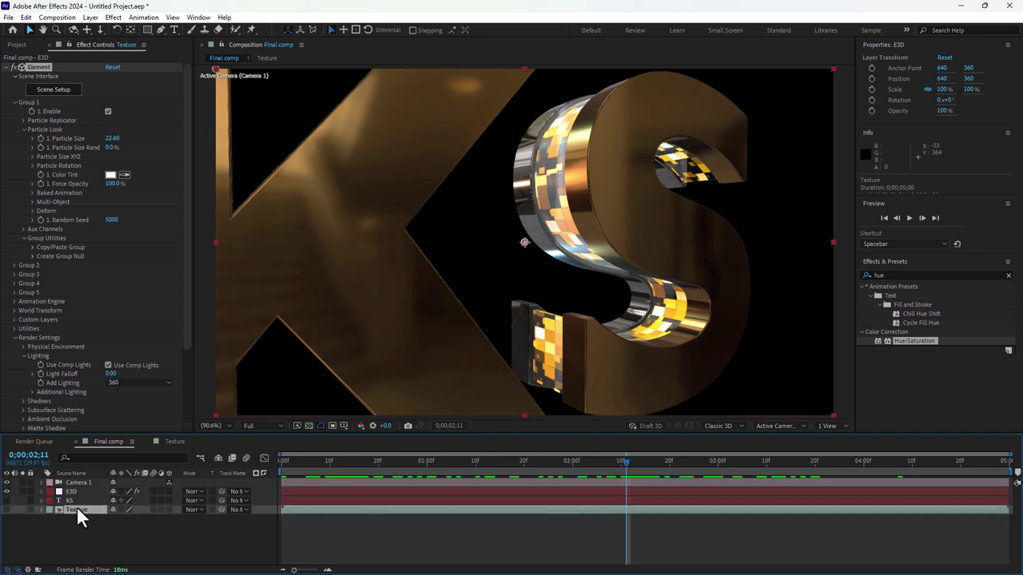
pyautogui.click(920, 275)
pyautogui.write('glow')
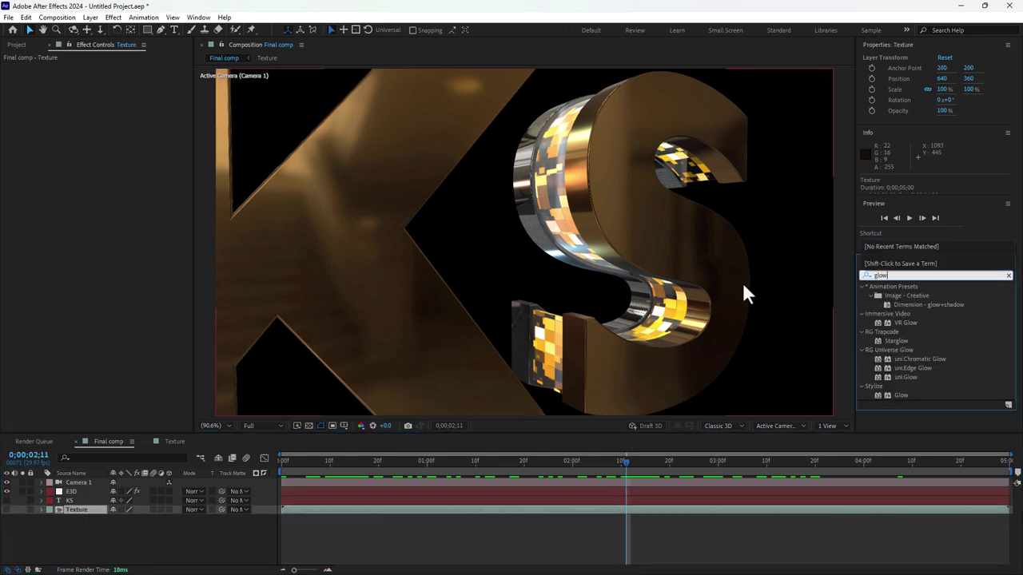
pyautogui.doubleClick(900, 395)
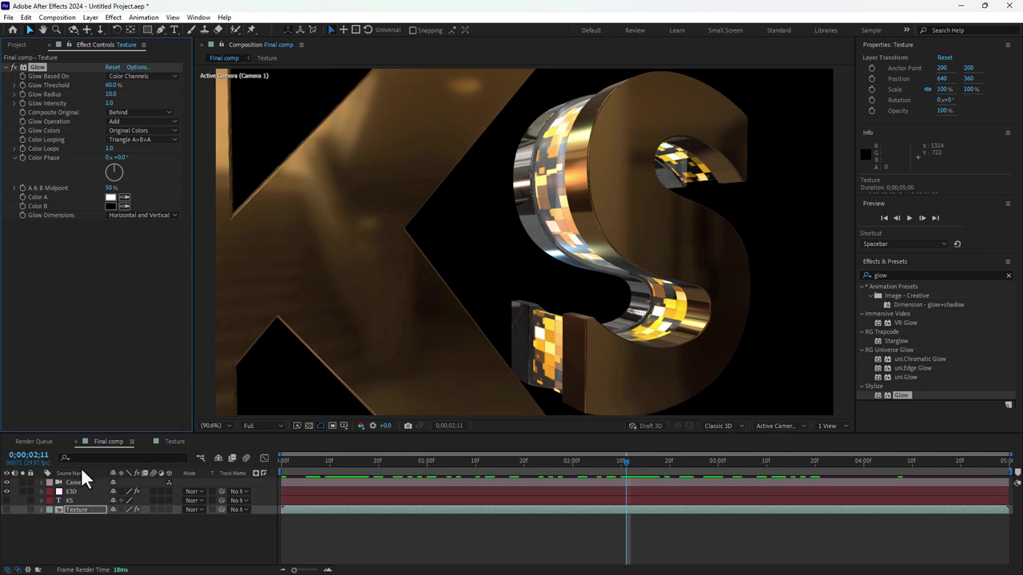
pyautogui.click(58, 512)
pyautogui.moveTo(112, 85); pyautogui.dragTo(150, 88)
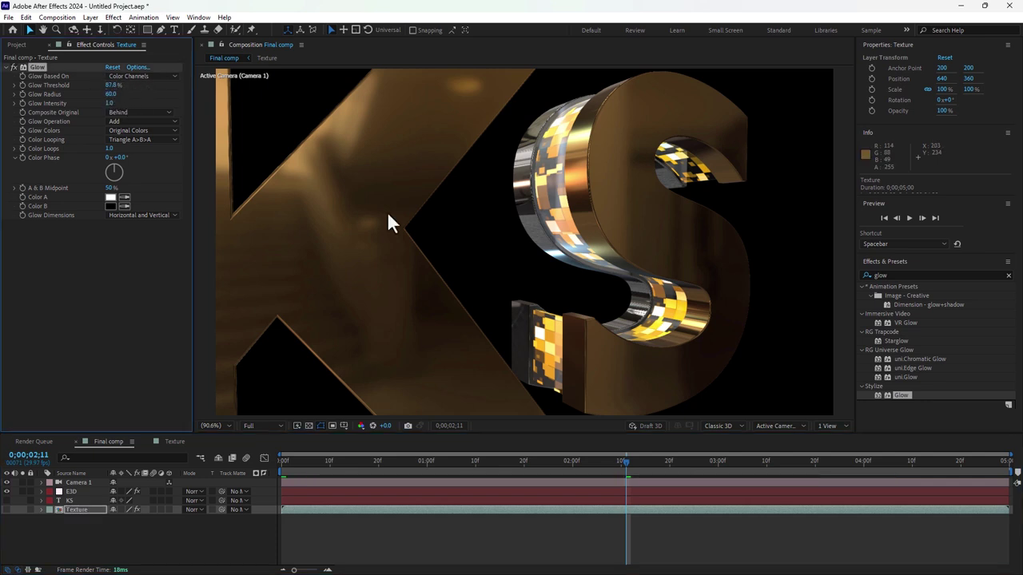
pyautogui.doubleClick(897, 395)
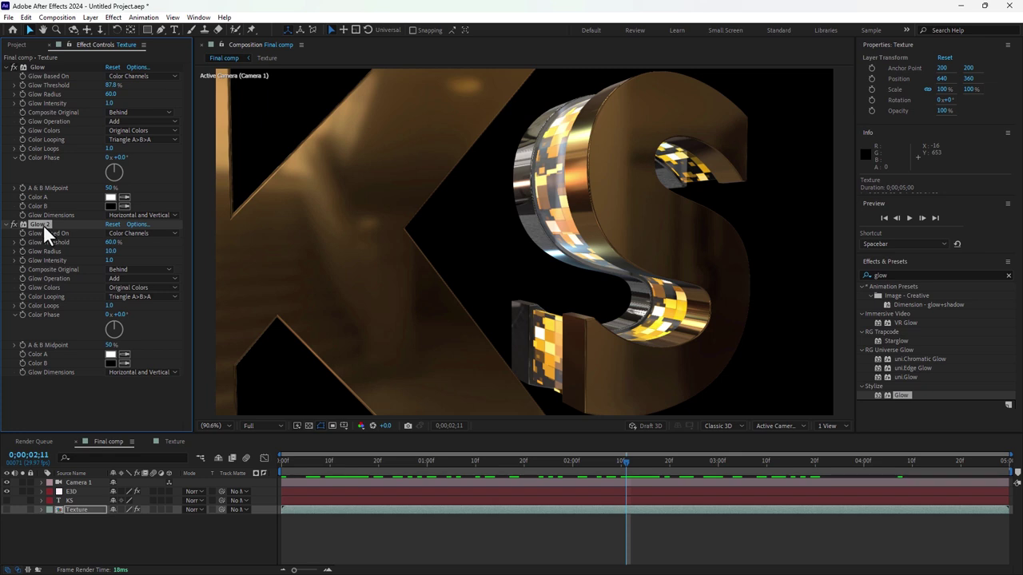
pyautogui.press('Delete')
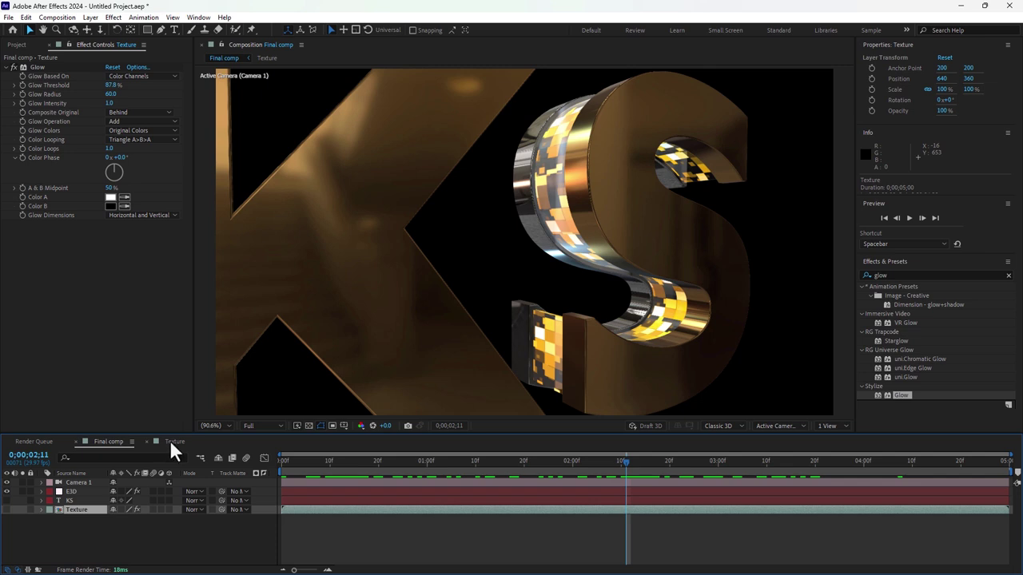
# Delete the Glow from the Texture layer and go into the Texture comp
pyautogui.click(36, 66)
pyautogui.press('Delete')
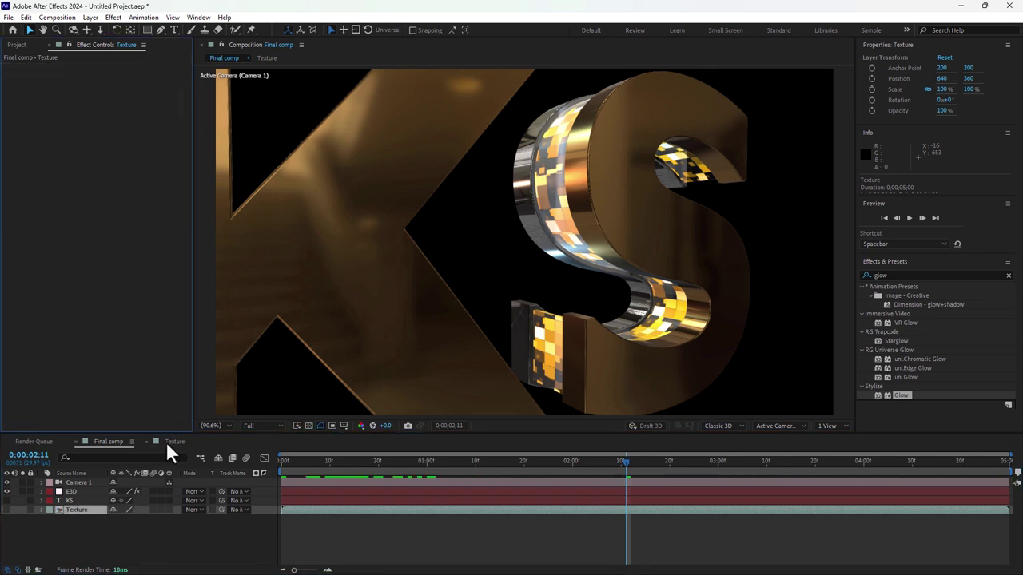
pyautogui.click(172, 441)
pyautogui.scroll(1, 153, 486)
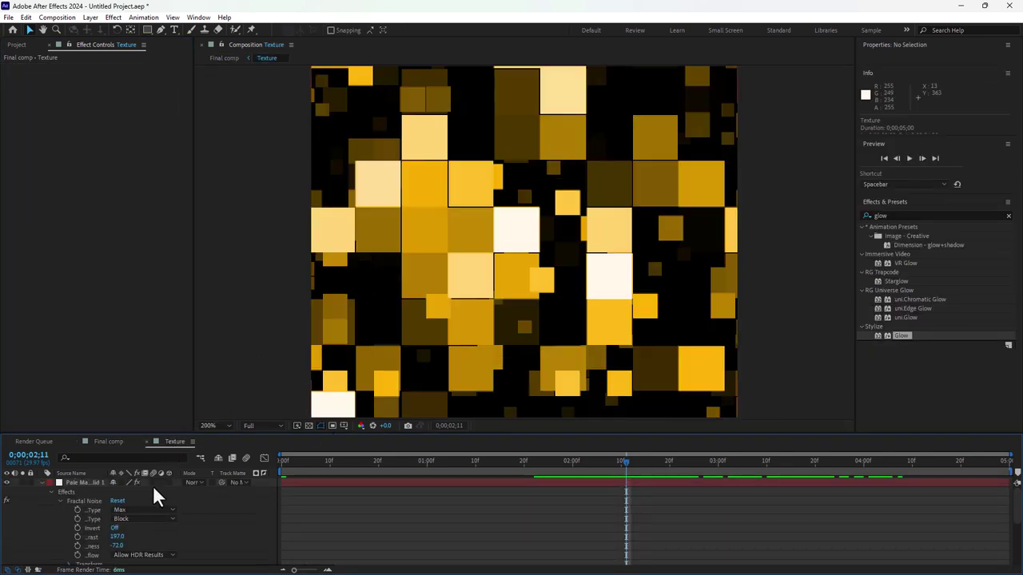
# Apply Glow to the noise solid with threshold 74.9% and radius 77, then return to Final
pyautogui.click(98, 483)
pyautogui.doubleClick(901, 392)
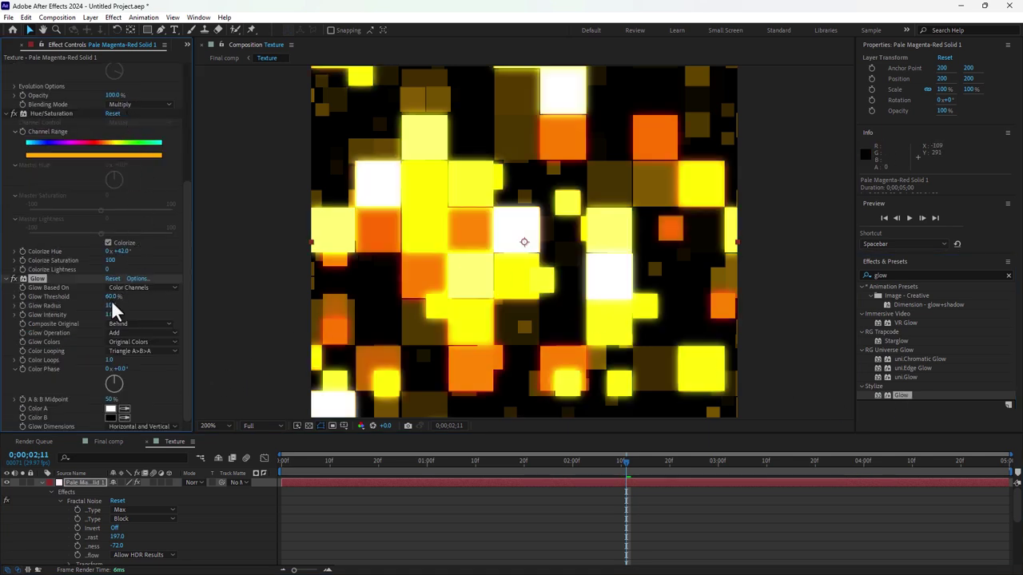
pyautogui.moveTo(112, 297); pyautogui.dragTo(110, 311)
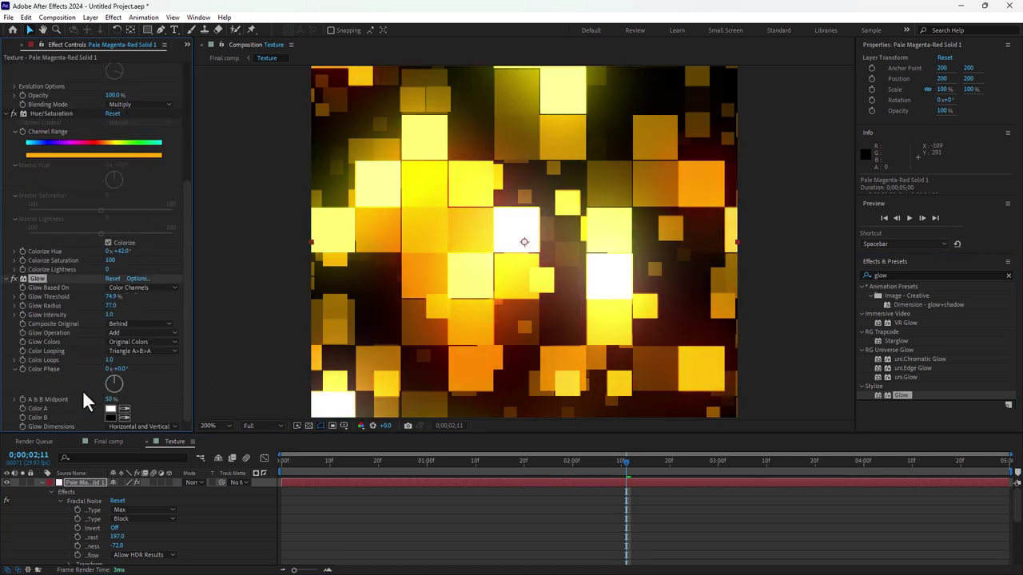
pyautogui.click(107, 442)
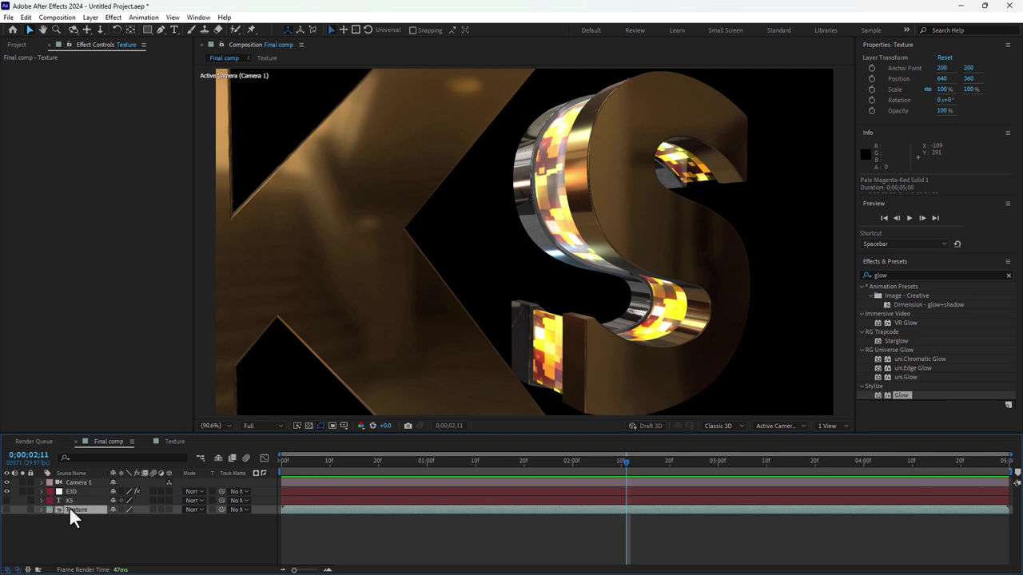
# Open the Texture precomp from the Texture layer and come back to the Final comp
pyautogui.click(69, 510)
pyautogui.doubleClick(73, 510)
pyautogui.click(112, 443)
# Rotate the E3D layer's additional lighting to X 171°, Y 81°, Z 22°
pyautogui.click(81, 501)
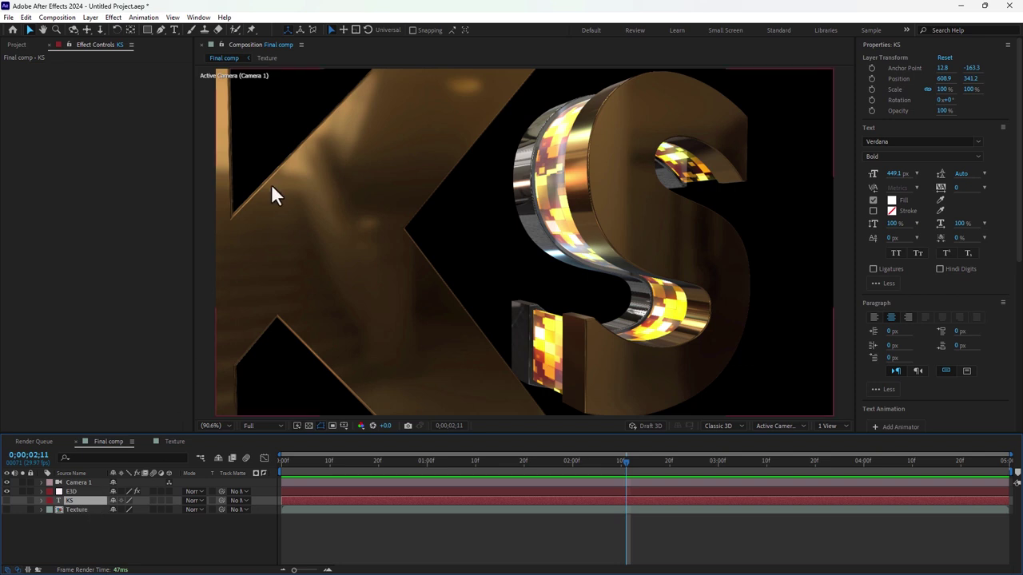
pyautogui.click(76, 492)
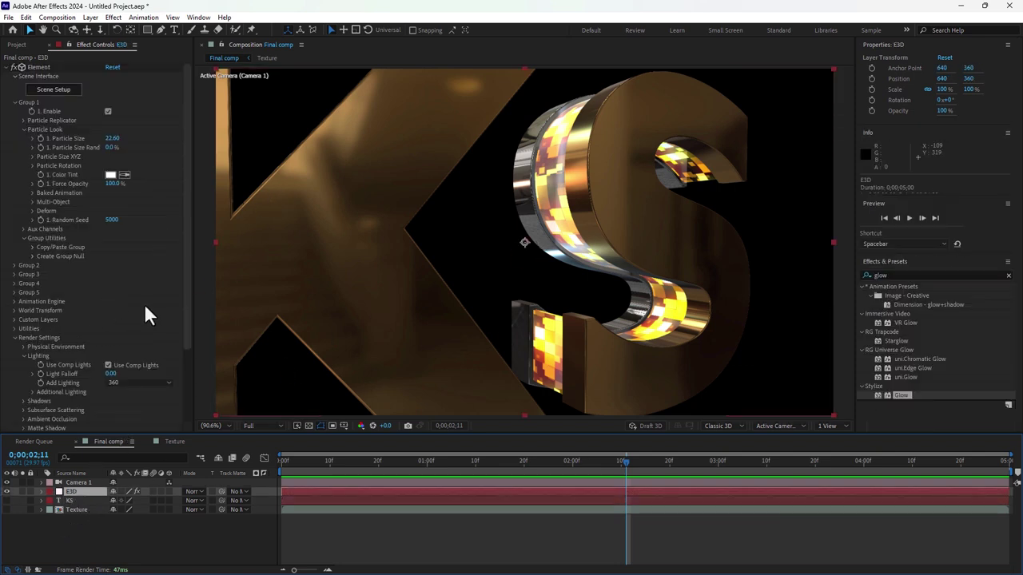
pyautogui.click(34, 392)
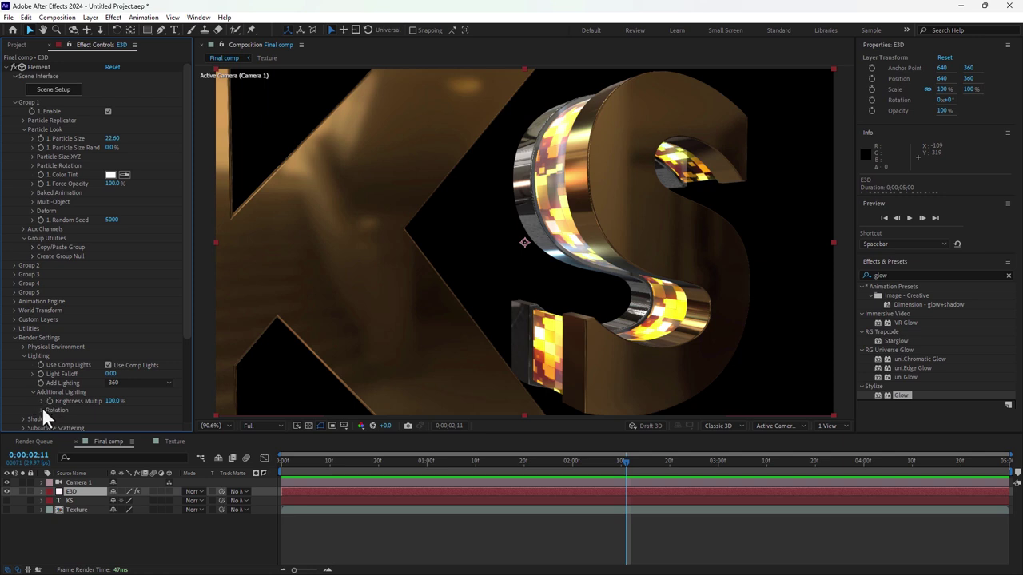
pyautogui.click(42, 410)
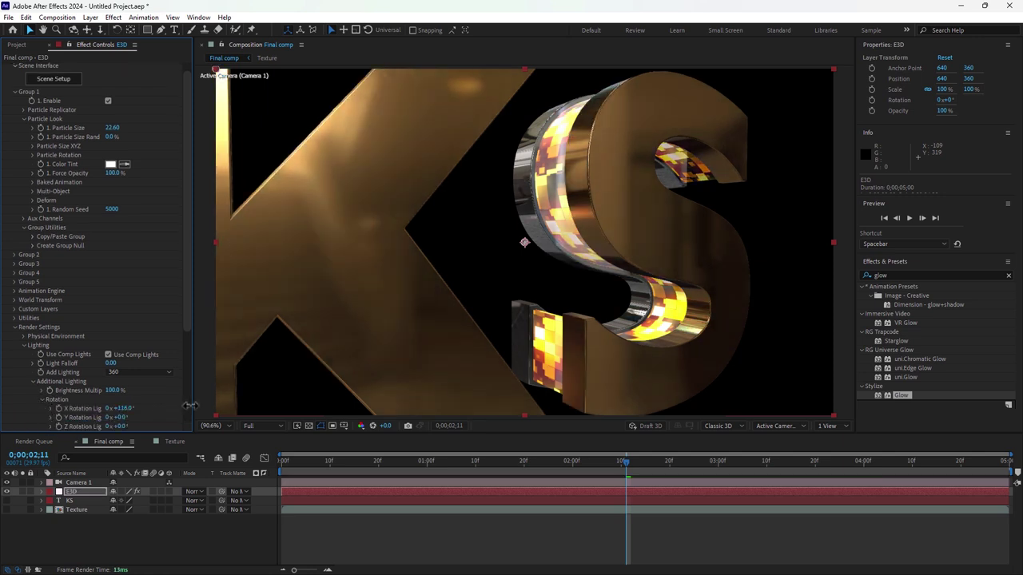
pyautogui.moveTo(190, 405)
pyautogui.mouseDown()
pyautogui.moveTo(125, 417)
pyautogui.moveTo(160, 416)
pyautogui.moveTo(157, 436)
pyautogui.moveTo(136, 426)
pyautogui.mouseUp()
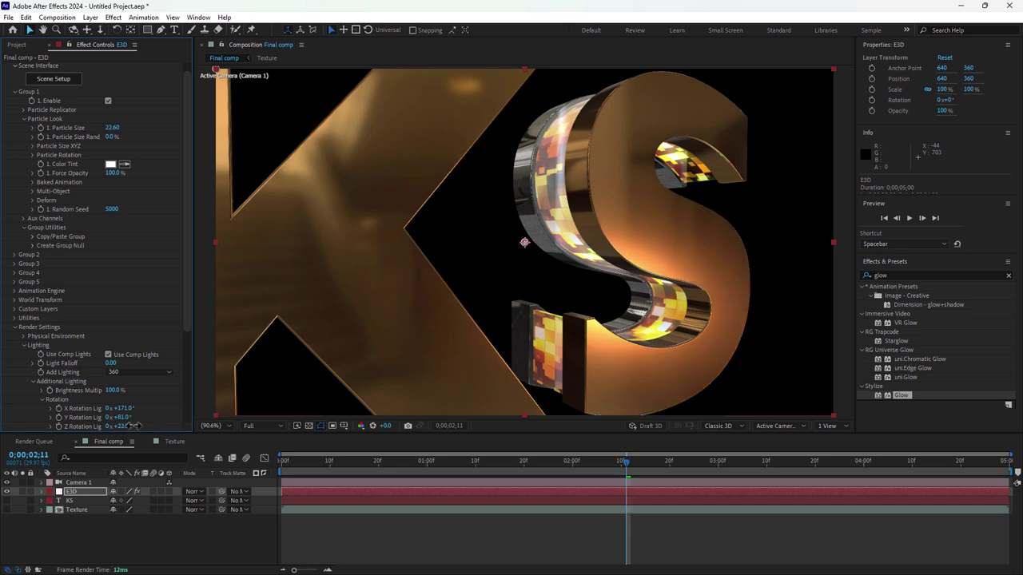
# Dolly the camera closer to the letters and orbit it round to the S's curved side
pyautogui.click(100, 30)
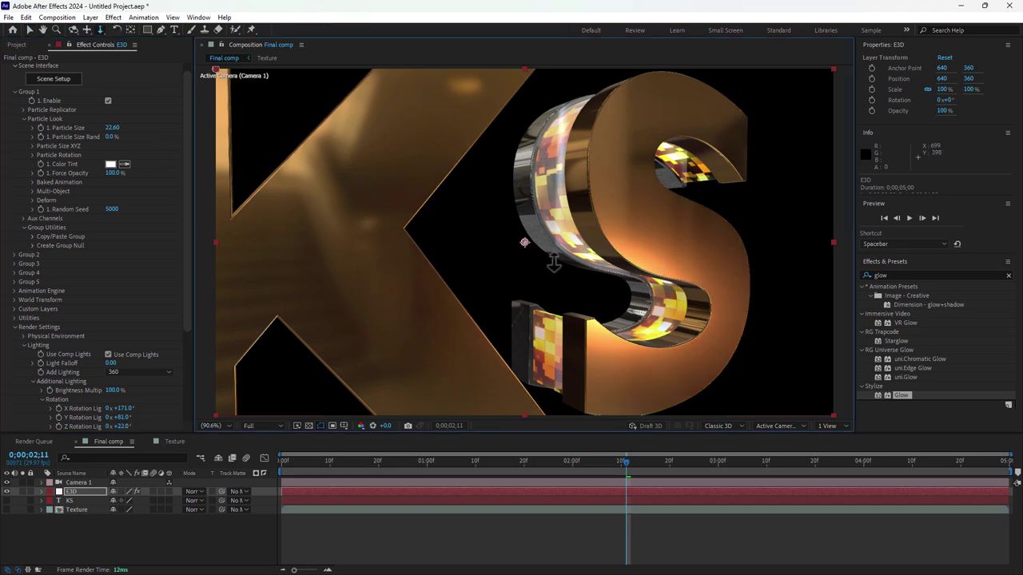
pyautogui.moveTo(551, 258)
pyautogui.mouseDown()
pyautogui.moveTo(576, 176)
pyautogui.moveTo(294, 143)
pyautogui.mouseUp()
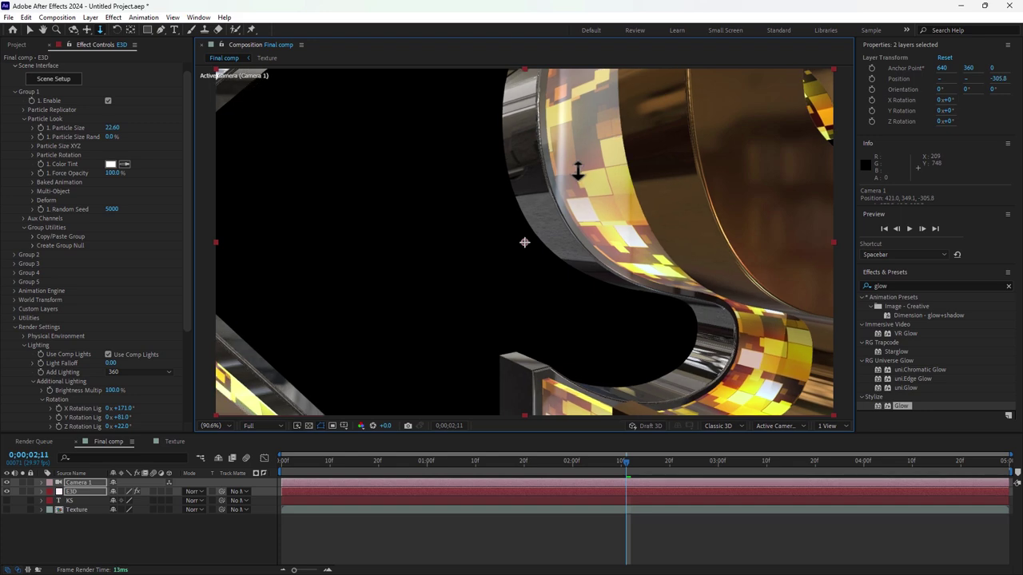
pyautogui.click(87, 29)
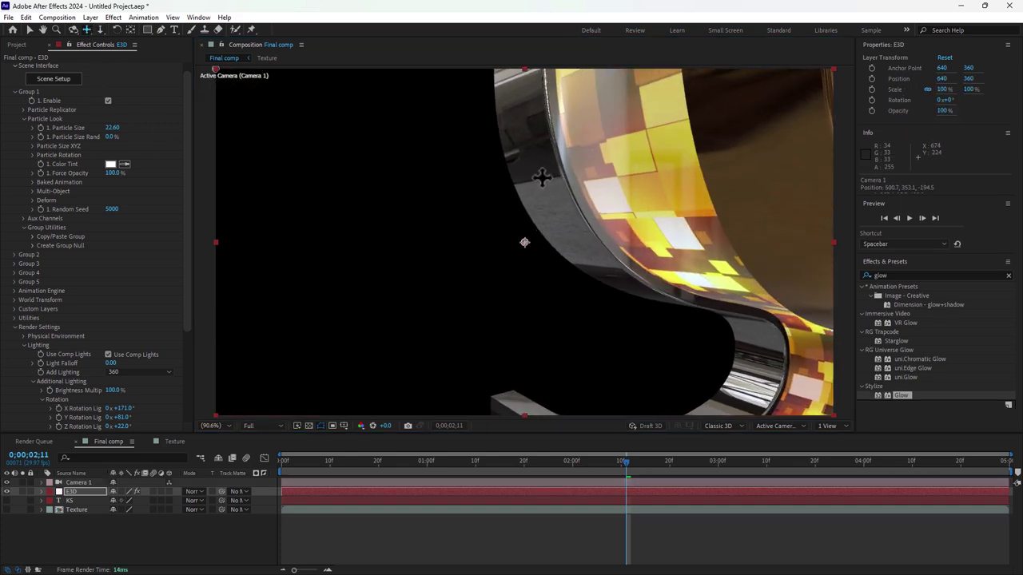
pyautogui.moveTo(542, 178)
pyautogui.mouseDown()
pyautogui.moveTo(382, 552)
pyautogui.moveTo(520, 319)
pyautogui.mouseUp()
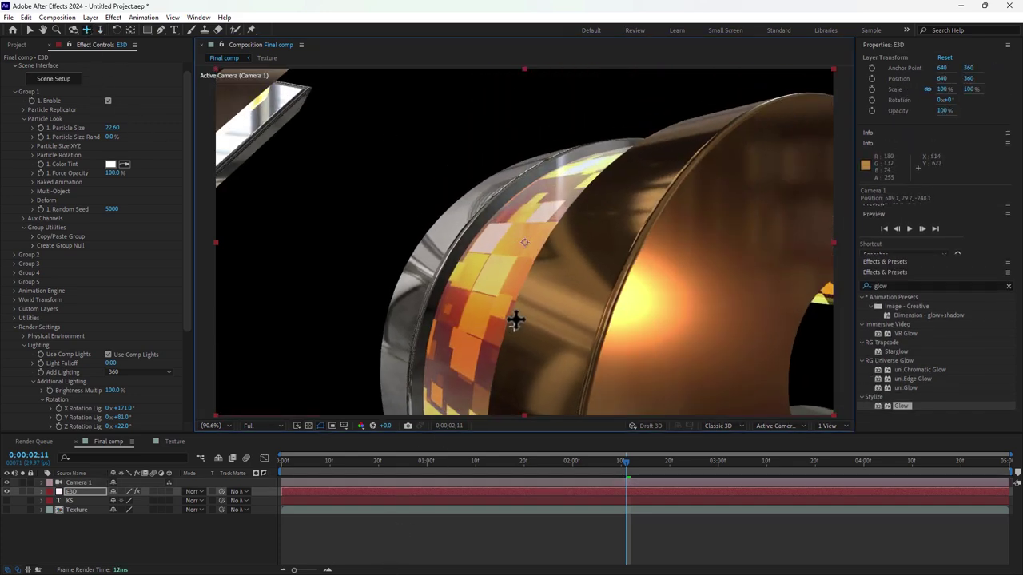
# Keyframe Camera 1's Position at 0 s and at 2 s (596.4, 319.0, -261.9)
pyautogui.press('Home')
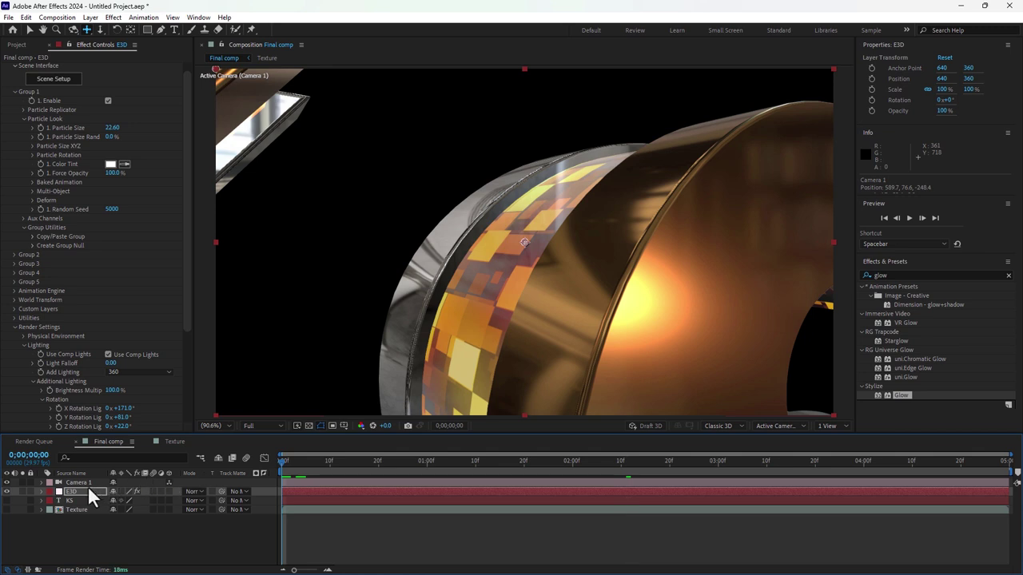
pyautogui.press('p')
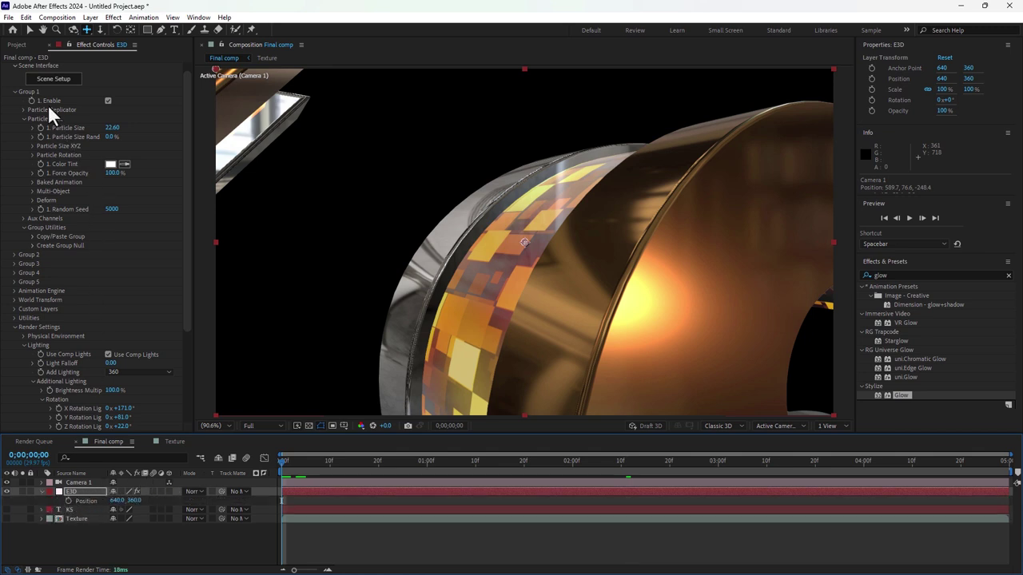
pyautogui.click(66, 484)
pyautogui.press('p')
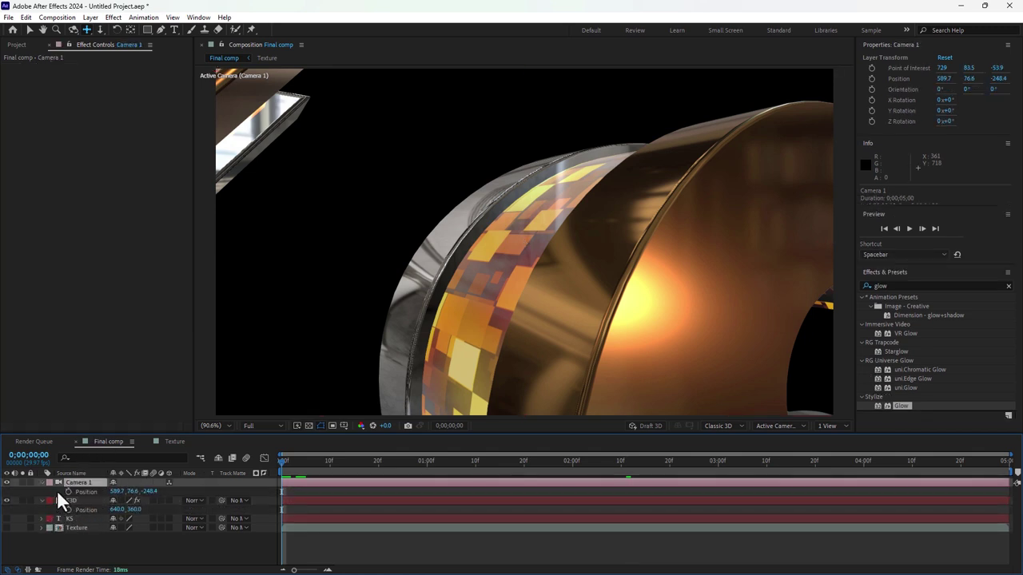
pyautogui.click(571, 462)
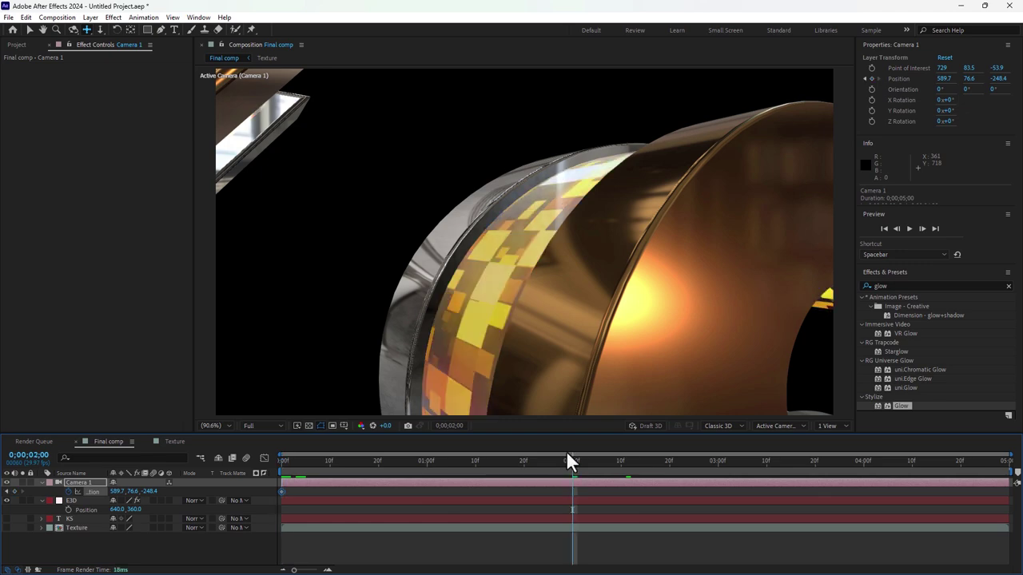
pyautogui.moveTo(568, 325)
pyautogui.mouseDown()
pyautogui.moveTo(561, 104)
pyautogui.moveTo(570, 184)
pyautogui.moveTo(301, 550)
pyautogui.mouseUp()
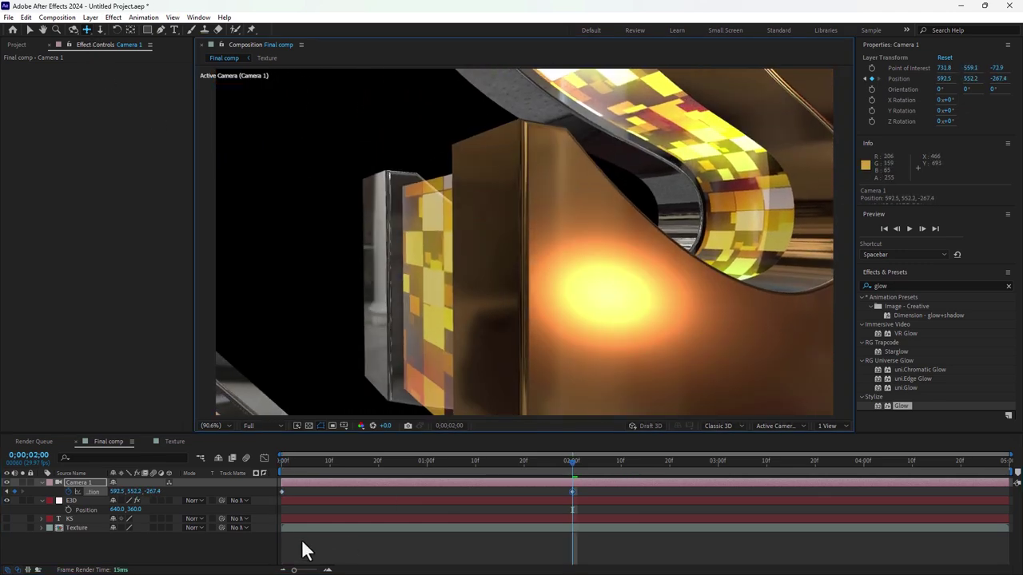
# Preview the camera sweep over the first two seconds and undo a framing tweak at 2 s
pyautogui.moveTo(289, 463)
pyautogui.mouseDown()
pyautogui.moveTo(606, 439)
pyautogui.moveTo(473, 520)
pyautogui.mouseUp()
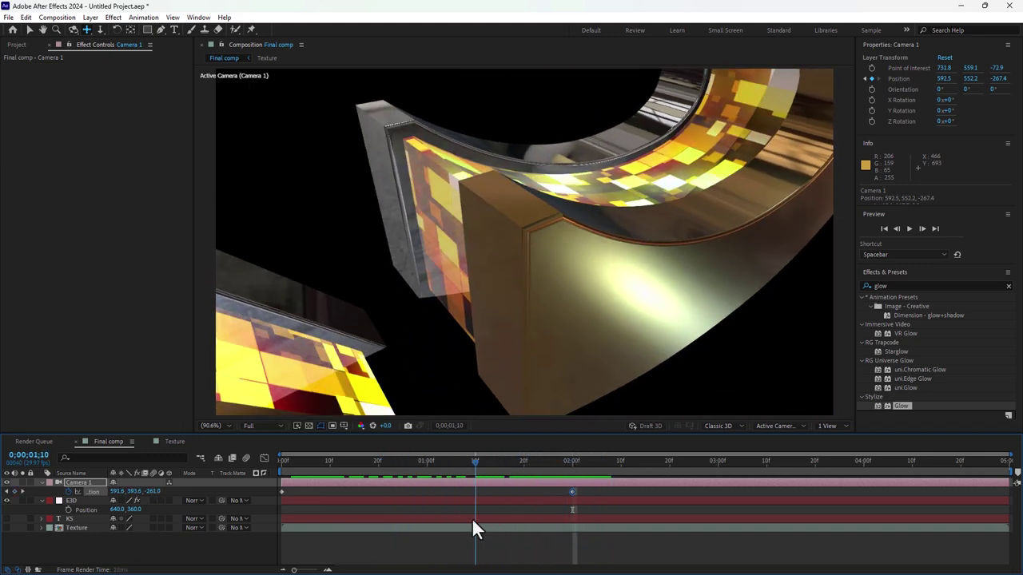
pyautogui.moveTo(471, 528); pyautogui.dragTo(444, 527)
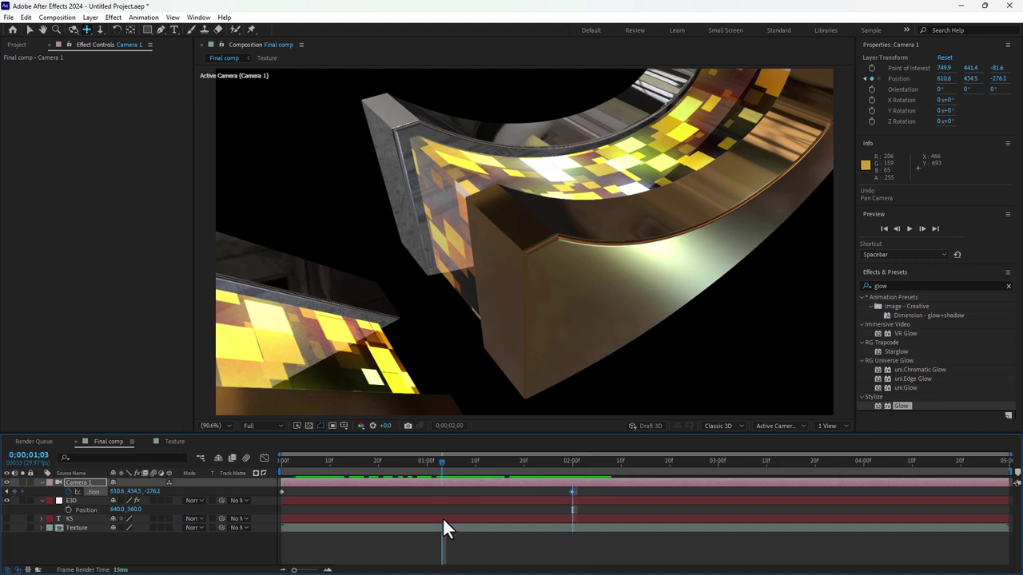
pyautogui.press('k')
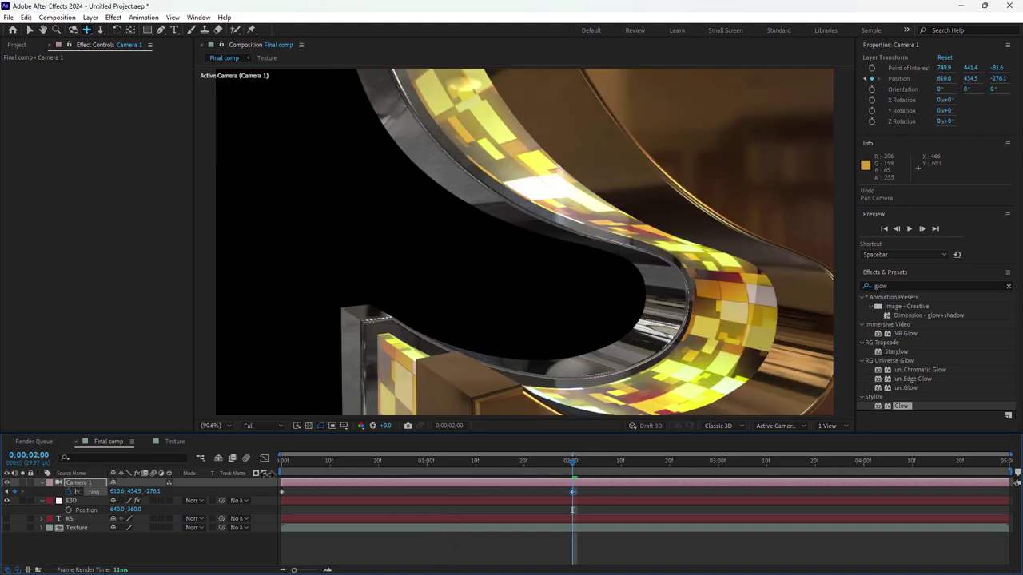
pyautogui.hotkey('ctrl', 'z')
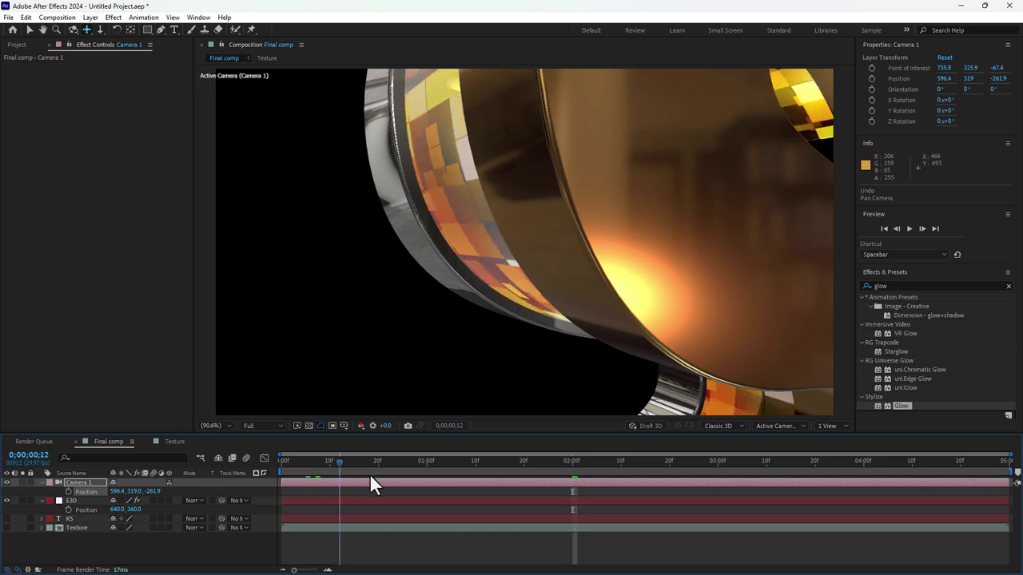
# Add a Null Object layer, Null 1, at the start of the timeline
pyautogui.press('Home')
pyautogui.rightClick(179, 553)
pyautogui.moveTo(219, 422)
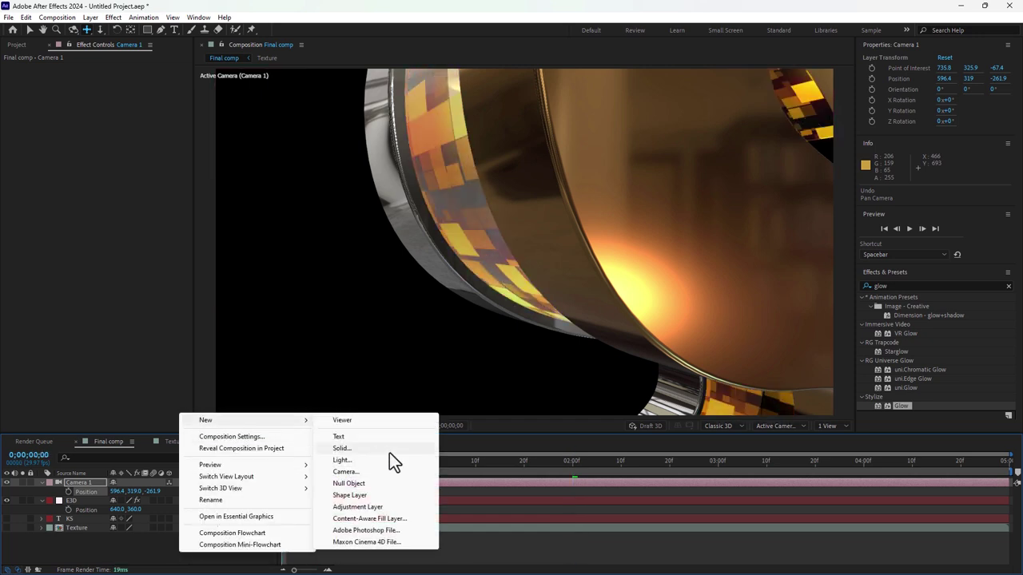
pyautogui.click(377, 485)
# Show the Parent & Link column and parent Camera 1 to Null 1
pyautogui.click(77, 493)
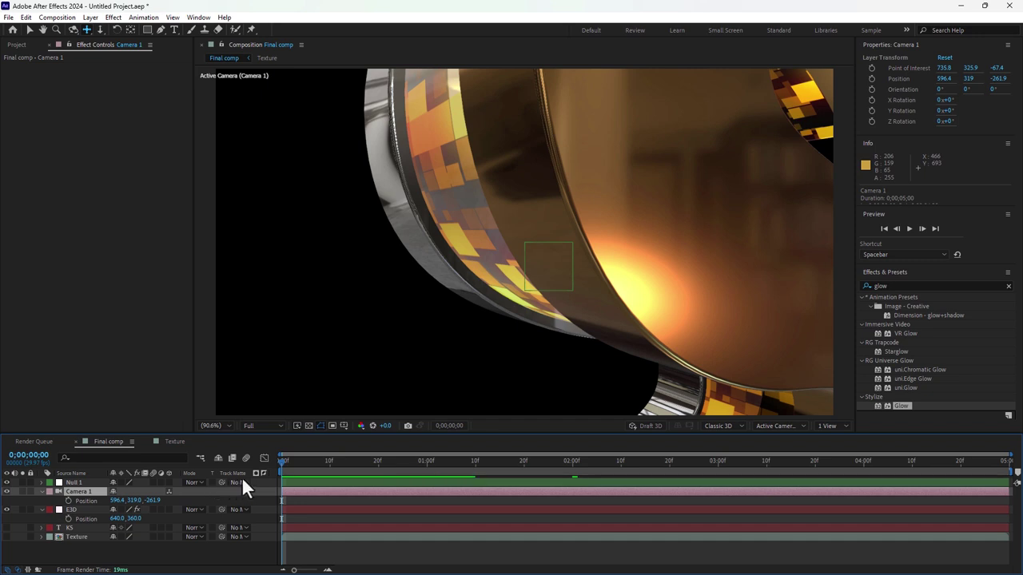
pyautogui.rightClick(196, 472)
pyautogui.moveTo(239, 505)
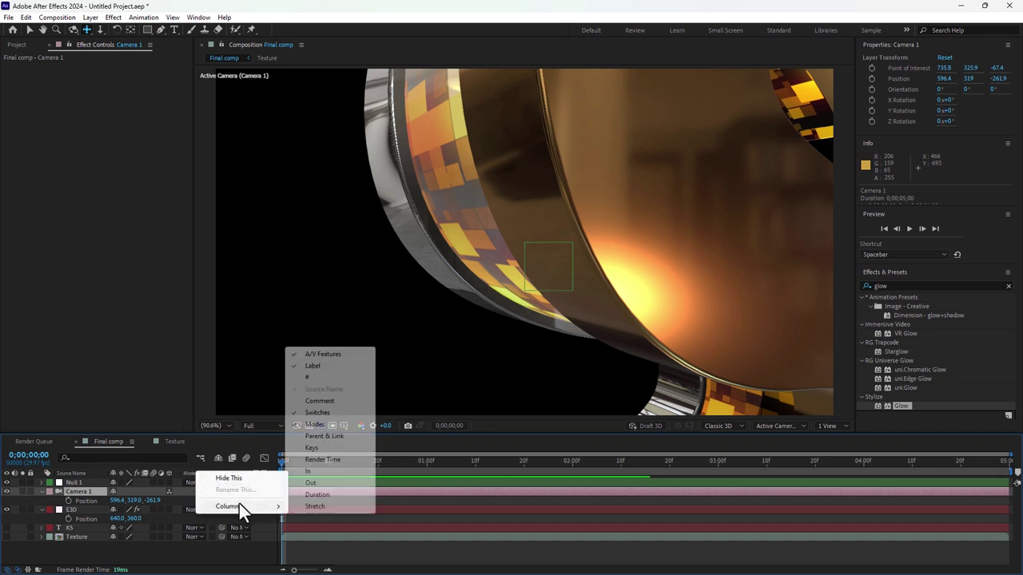
pyautogui.click(330, 437)
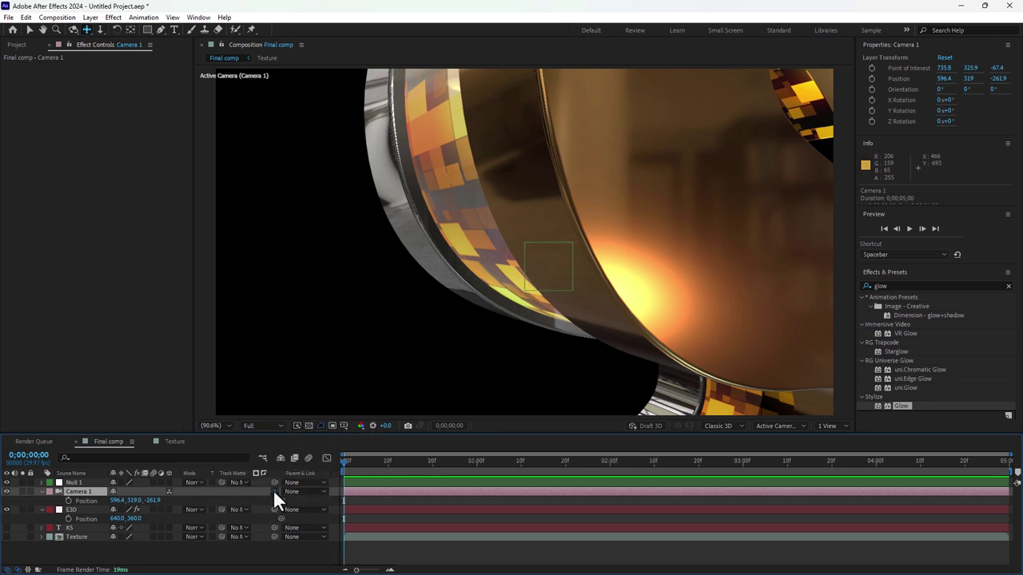
pyautogui.moveTo(274, 490); pyautogui.dragTo(73, 483)
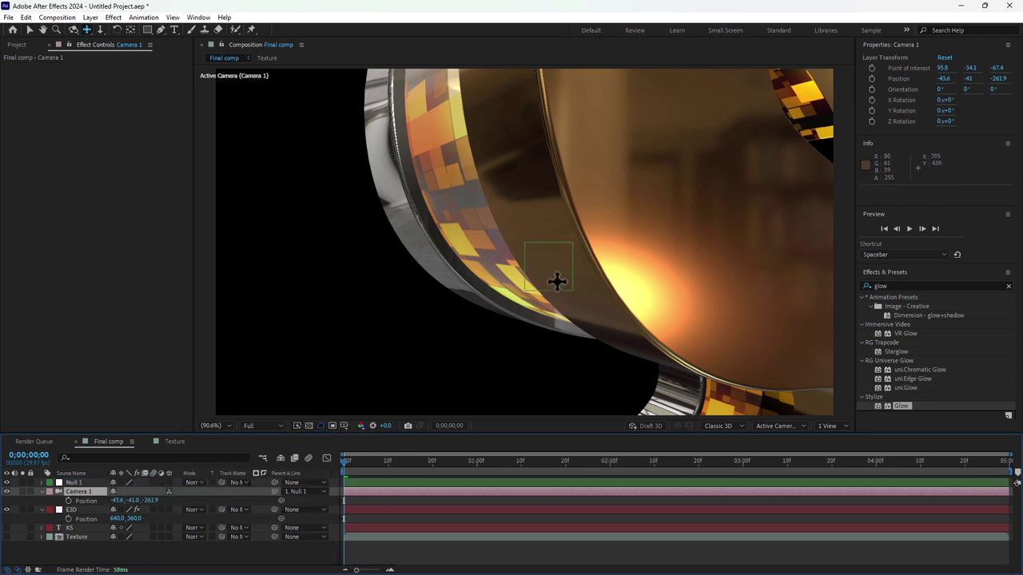
# Test-move Null 1 to confirm the camera follows, then undo the move
pyautogui.press('v')
pyautogui.moveTo(558, 287); pyautogui.dragTo(550, 306)
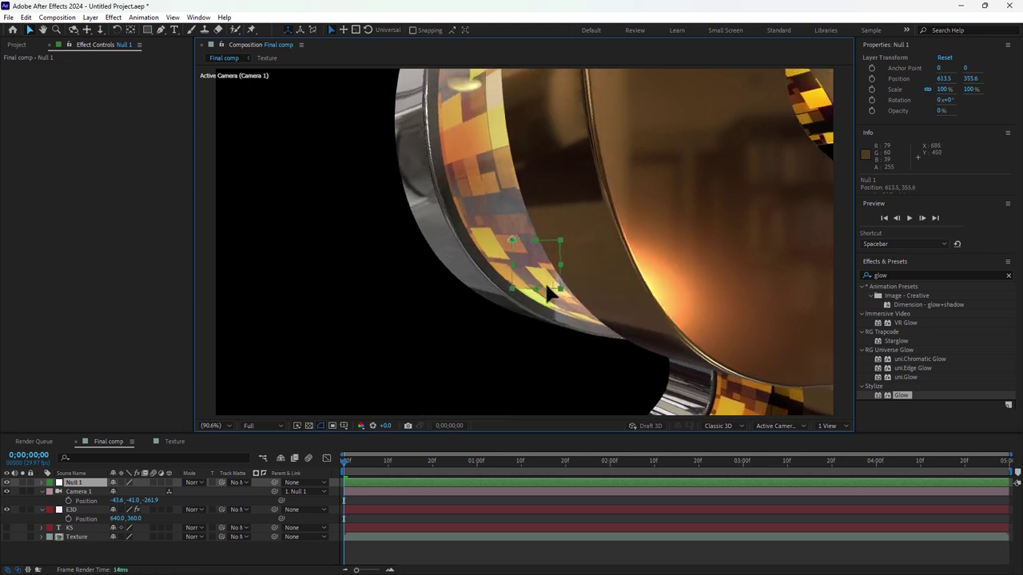
pyautogui.hotkey('ctrl', 'z')
# Keyframe Null 1's Position, moving it down to Y 650.6 at 2 seconds
pyautogui.press('p')
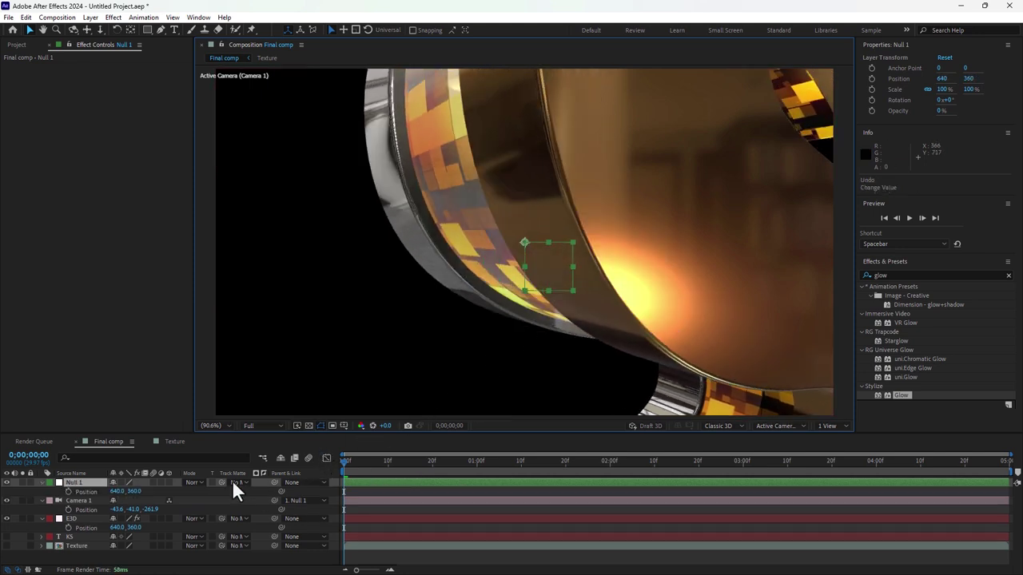
pyautogui.click(68, 491)
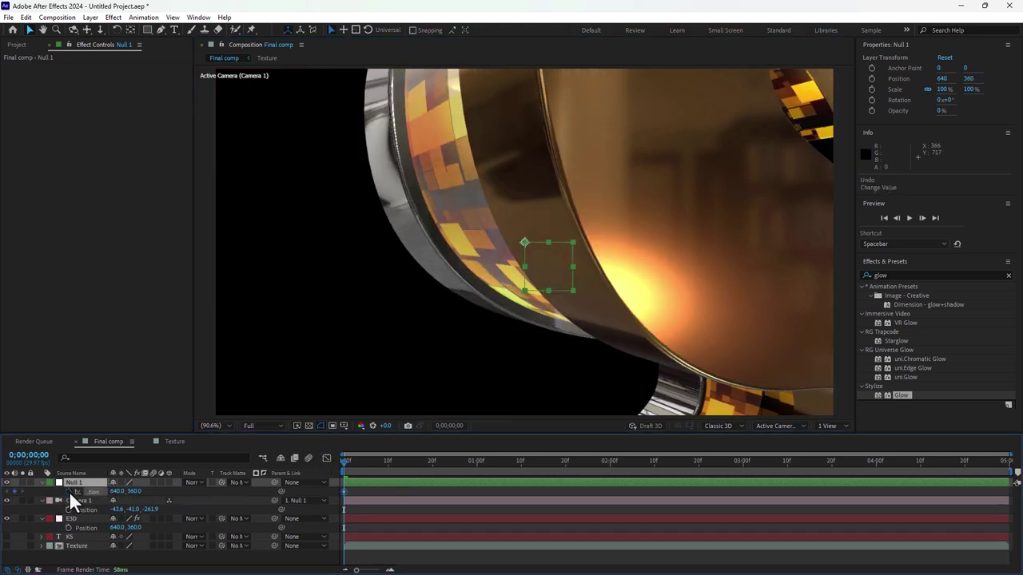
pyautogui.click(611, 462)
pyautogui.moveTo(137, 492)
pyautogui.mouseDown()
pyautogui.moveTo(250, 468)
pyautogui.moveTo(587, 461)
pyautogui.mouseUp()
# Zoom the viewer to 50% and reframe Camera 1 to -327.8, -334.1, -647.0 showing the whole KS logo
pyautogui.press(',')
pyautogui.press(',')
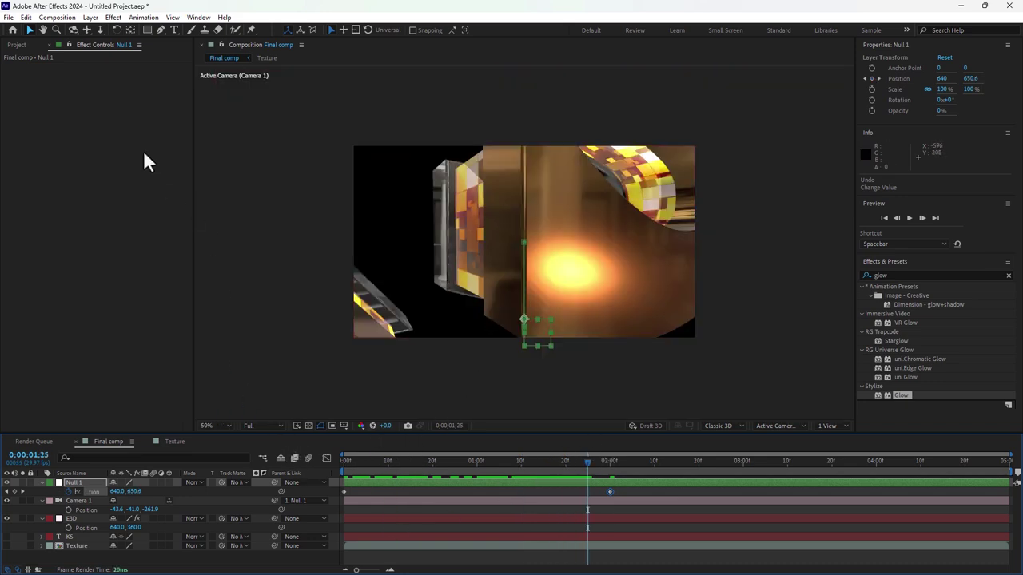
pyautogui.click(73, 501)
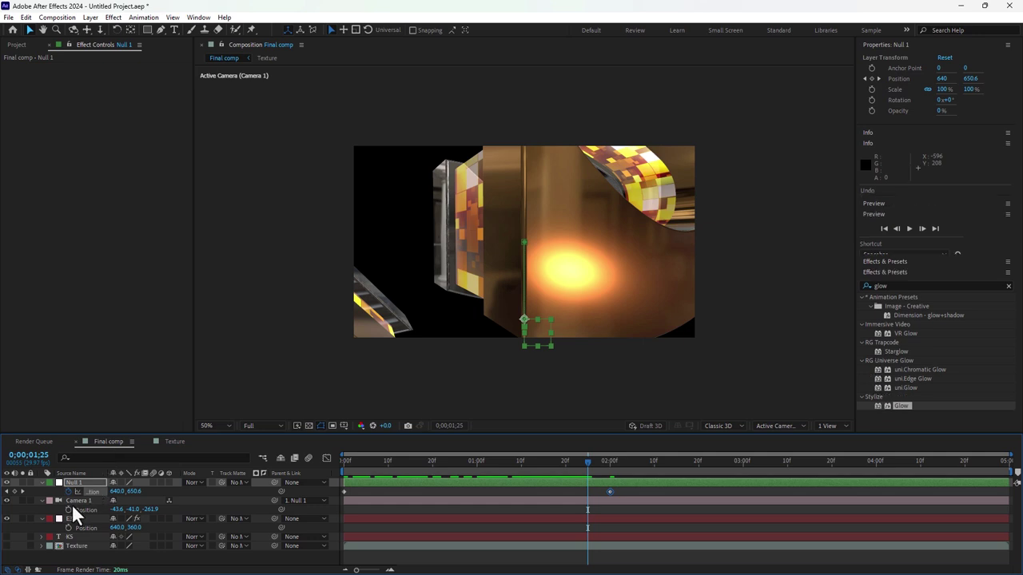
pyautogui.click(100, 29)
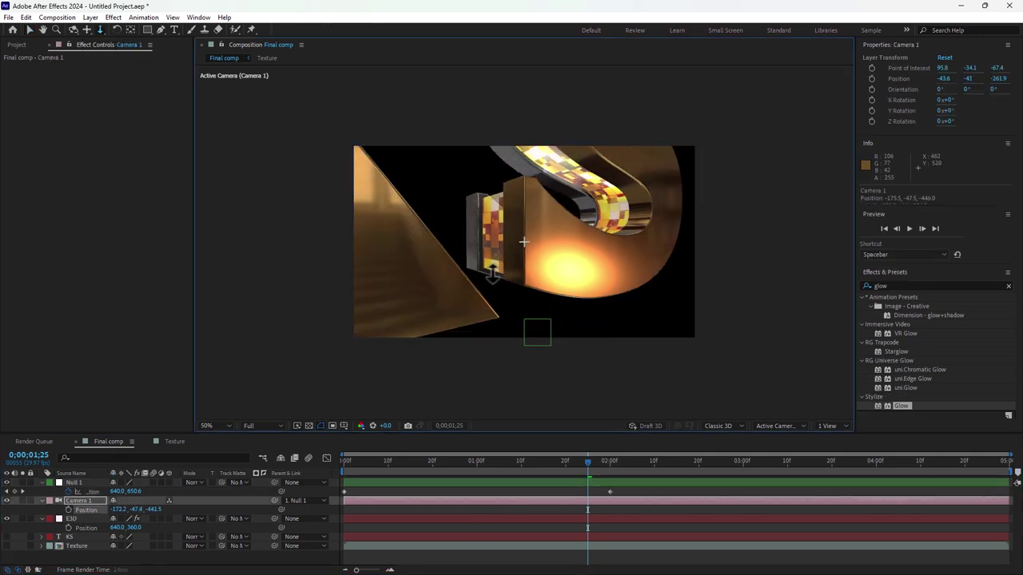
pyautogui.moveTo(484, 324); pyautogui.dragTo(267, 108)
pyautogui.click(87, 29)
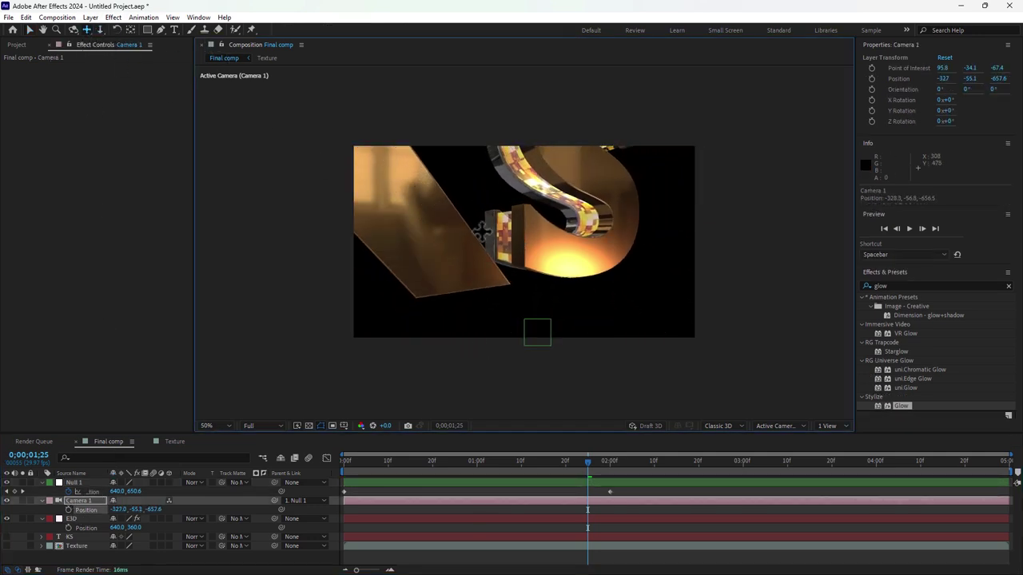
pyautogui.moveTo(483, 231); pyautogui.dragTo(483, 317)
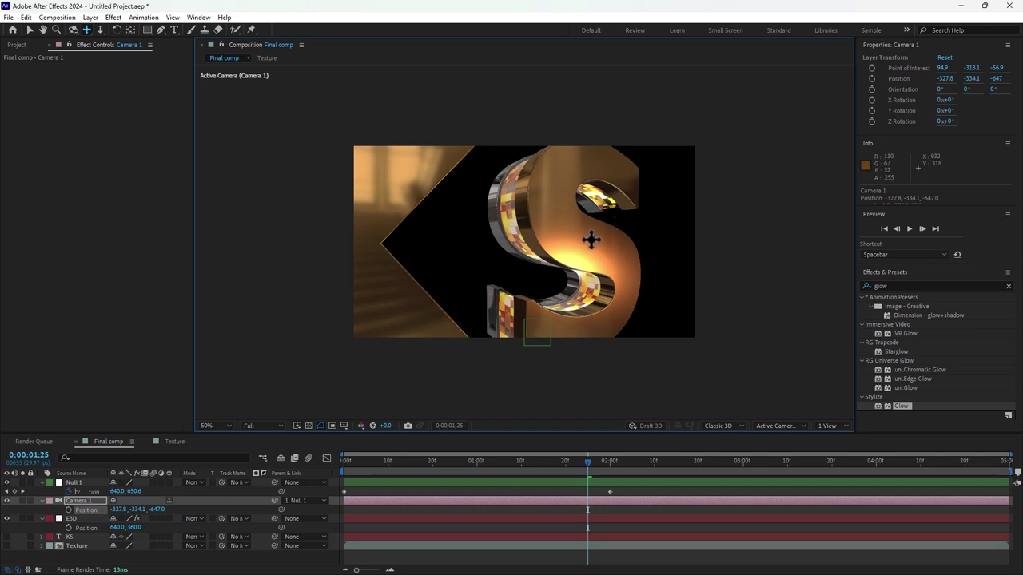